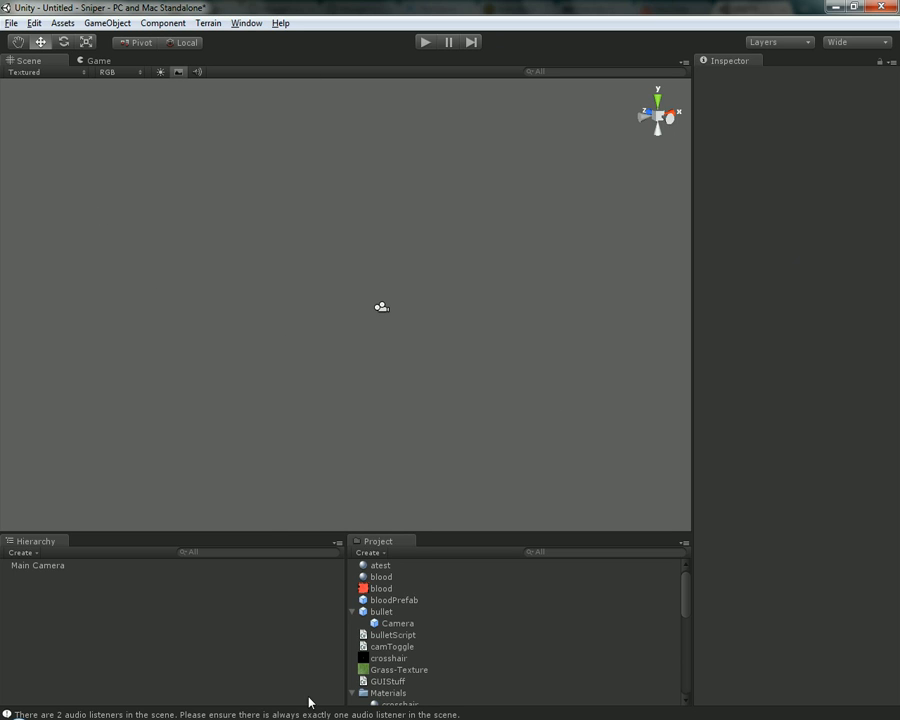
Switch to Chrome, close the Dev Club page and bring up The Developer's Club YouTube channel
mouse_move(194, 717)
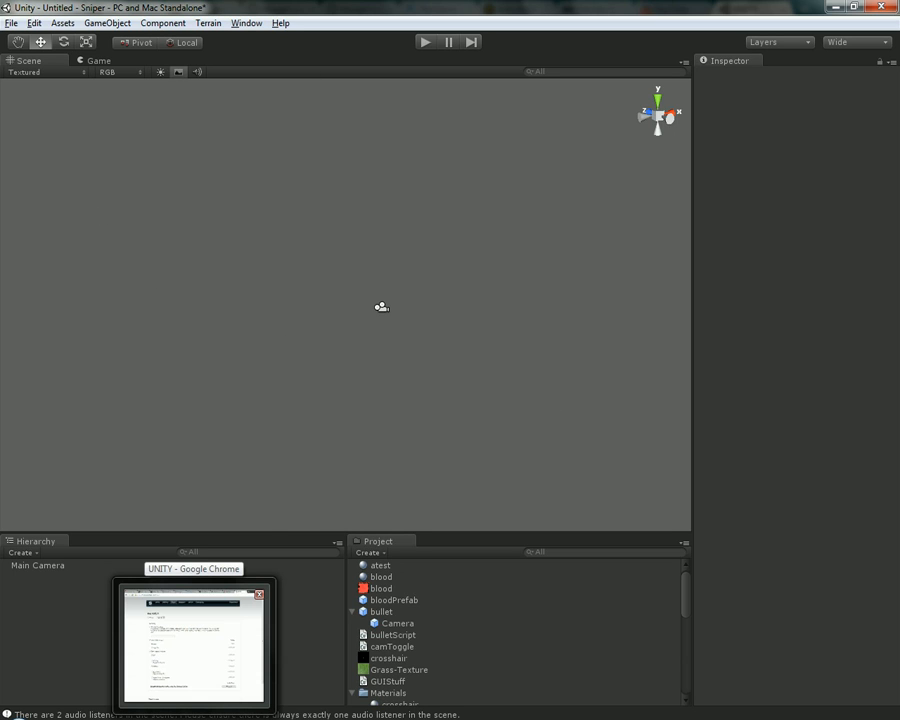
click(194, 717)
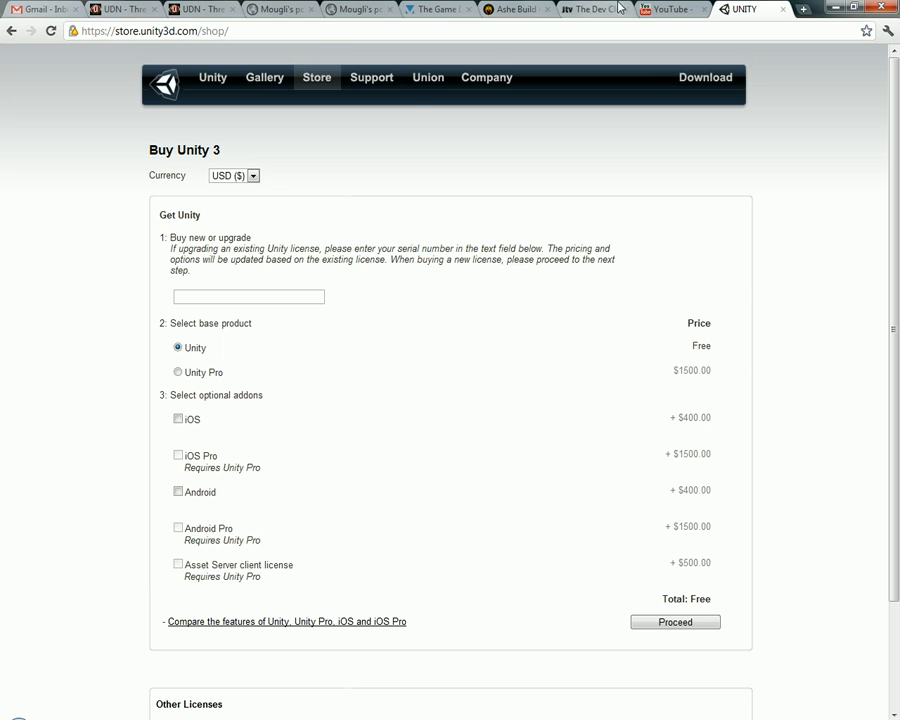
click(670, 9)
click(507, 7)
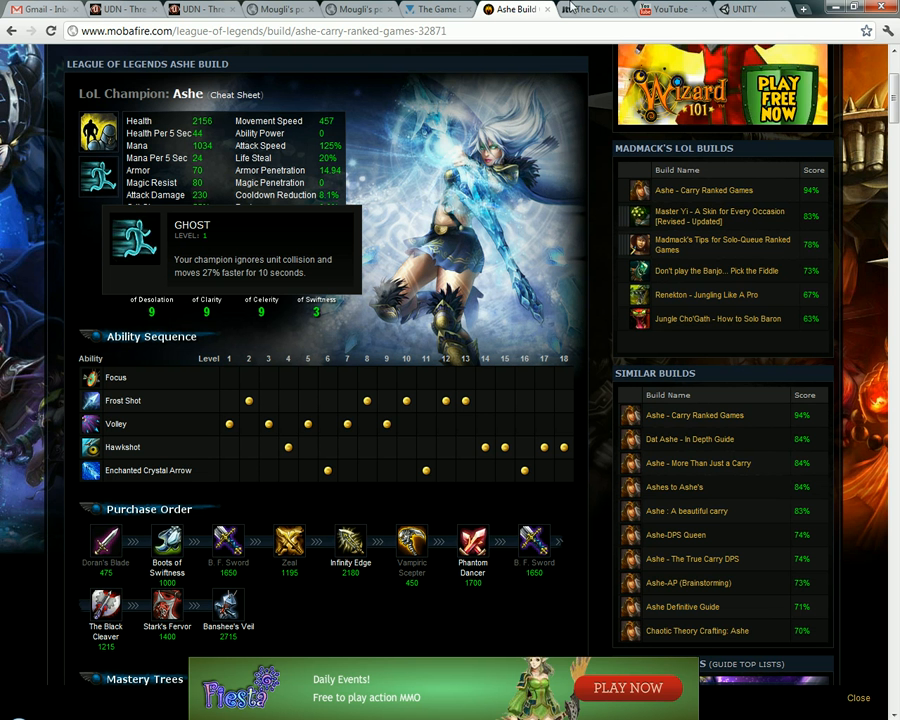
middle_click(569, 7)
click(668, 9)
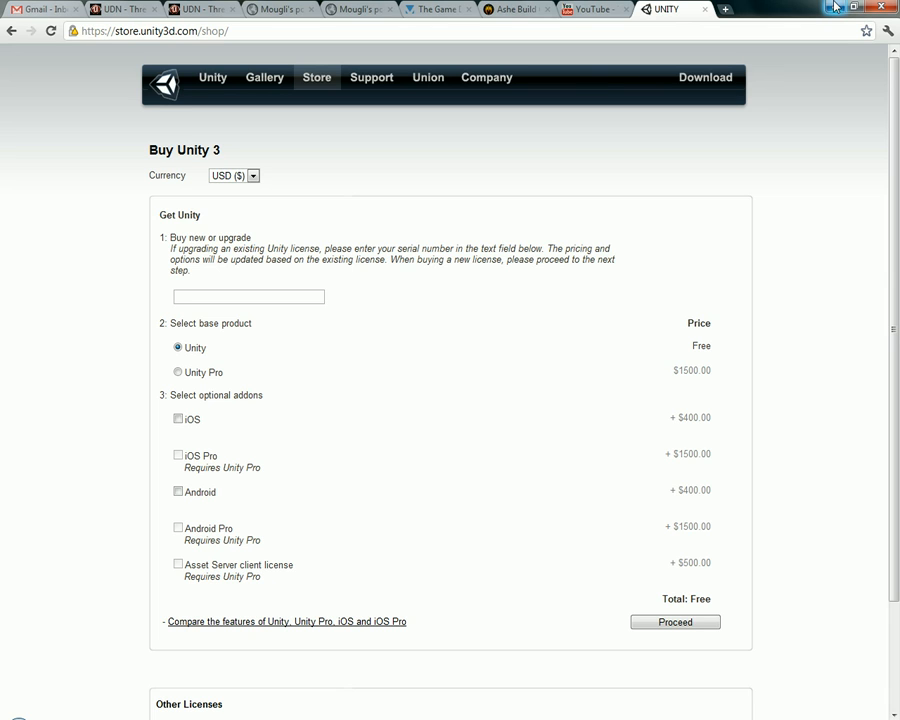
click(580, 10)
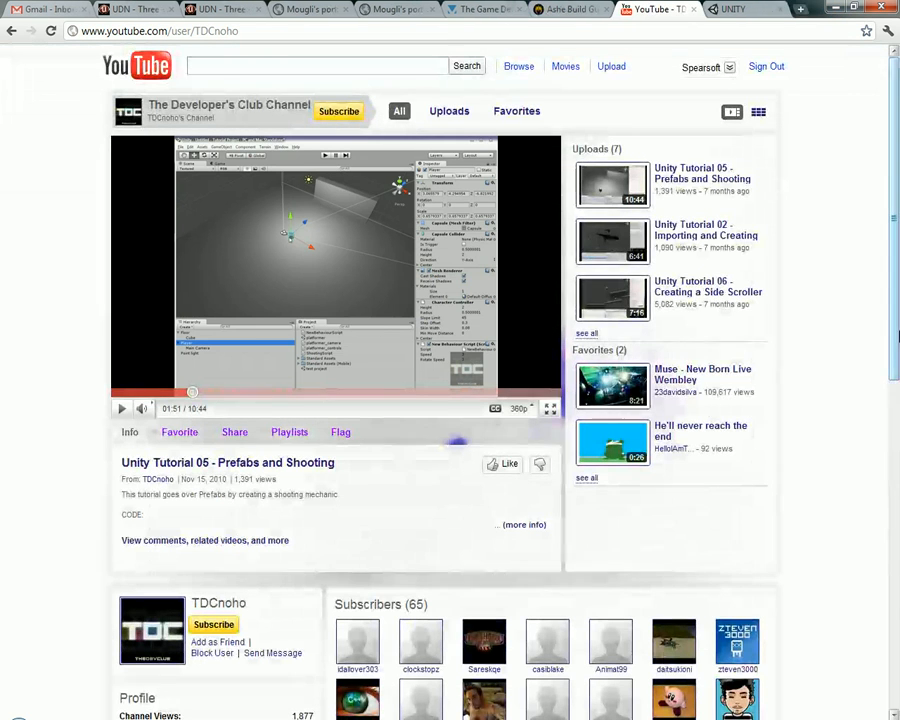
Look over The Developer's Club channel page and its uploaded Unity tutorials
drag(830, 335, 840, 500)
click(65, 119)
click(832, 480)
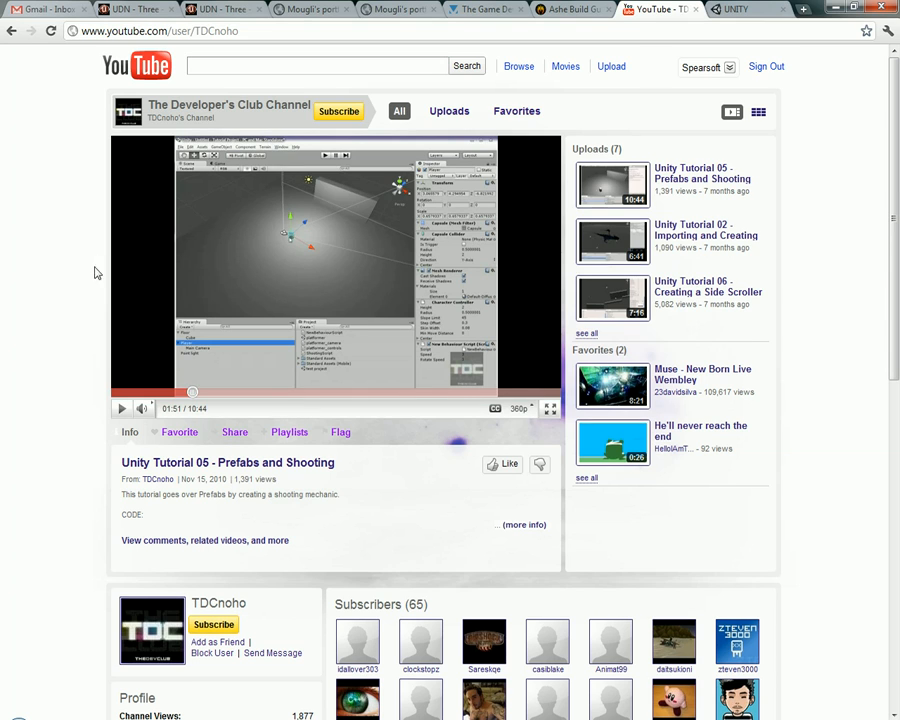
scroll(94, 538, down, 6)
scroll(820, 392, up, 6)
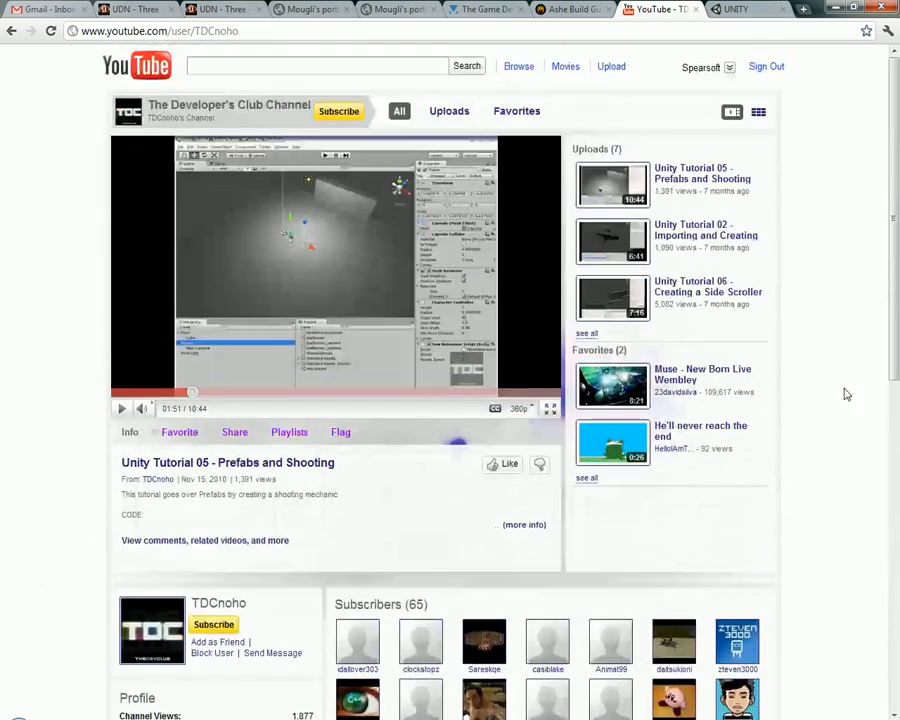
scroll(834, 300, down, 2)
scroll(799, 234, up, 2)
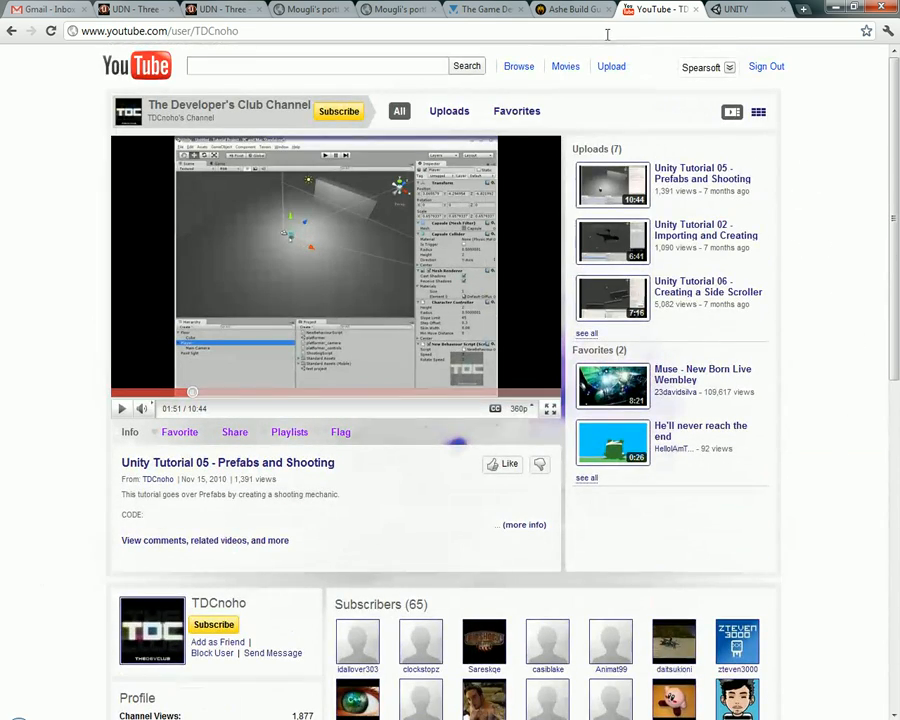
Review the base products, add-ons and other licenses on the Buy Unity 3 store page
click(716, 8)
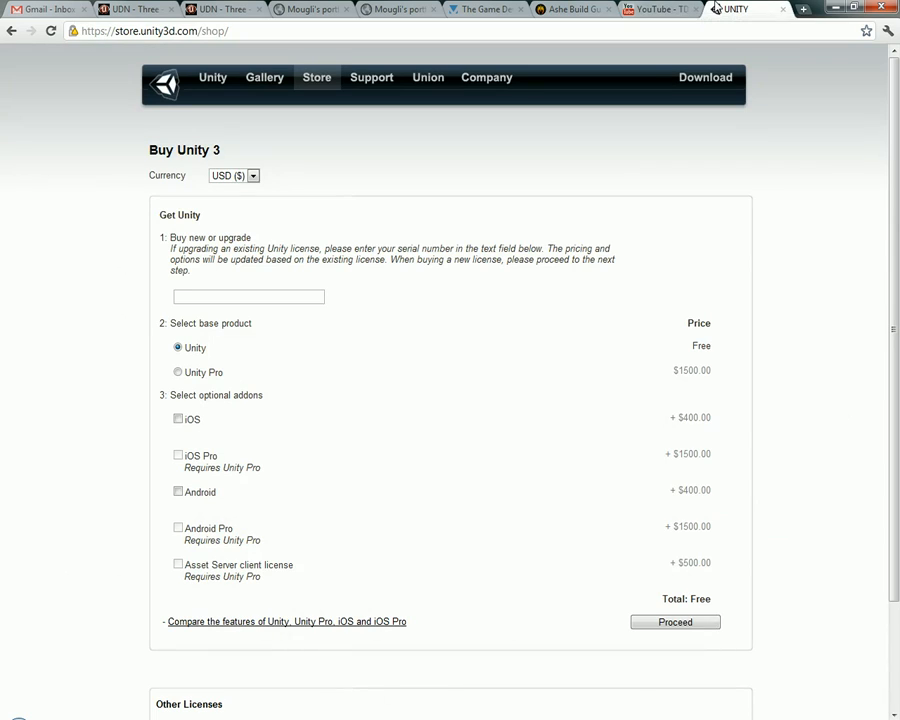
scroll(546, 224, down, 2)
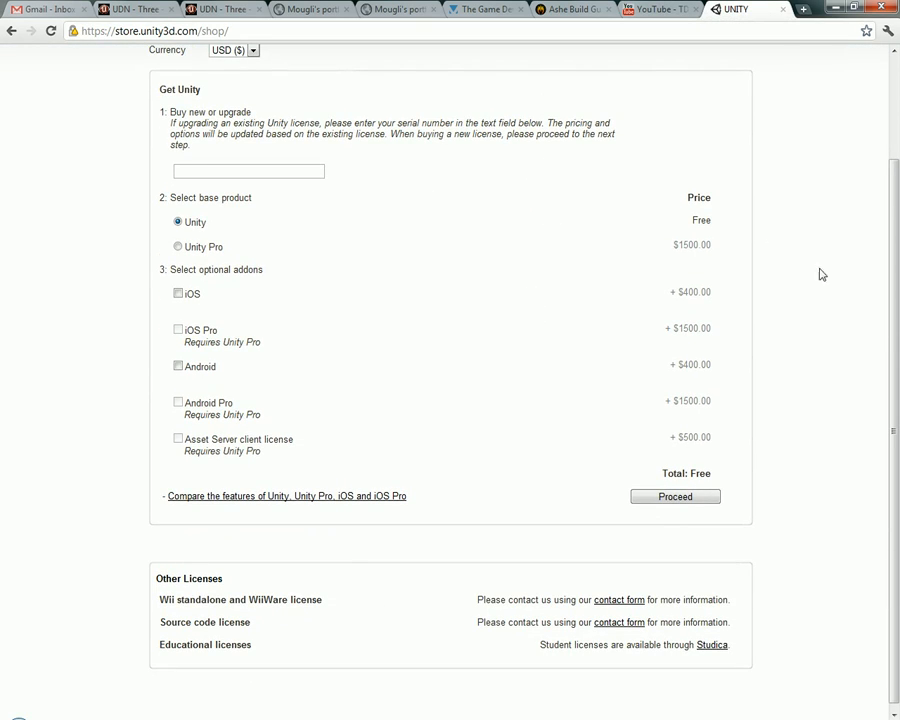
scroll(816, 272, up, 2)
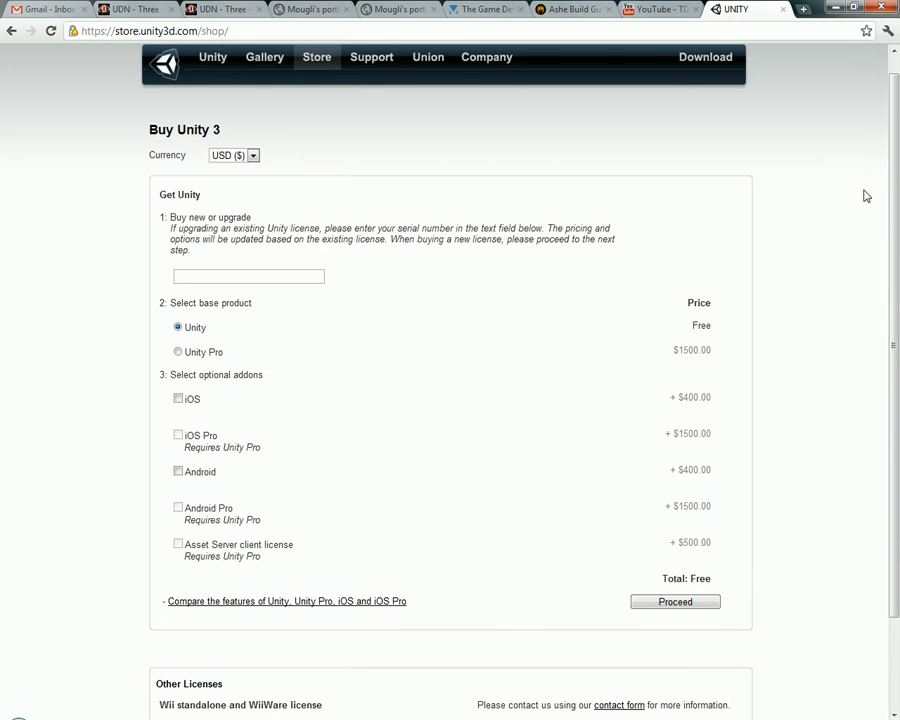
key(alt+Tab)
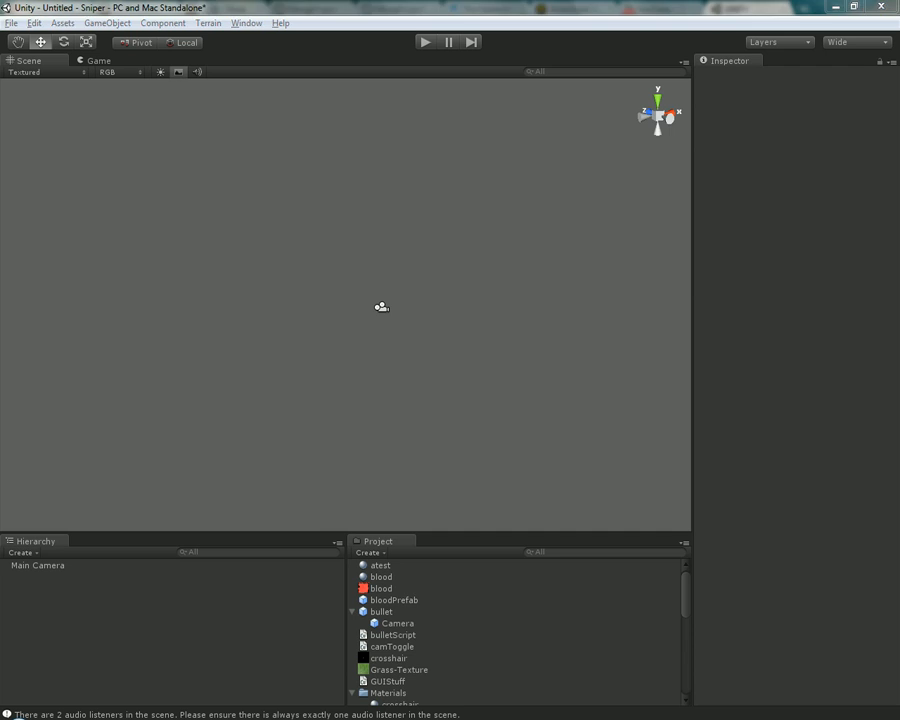
key(alt+Tab)
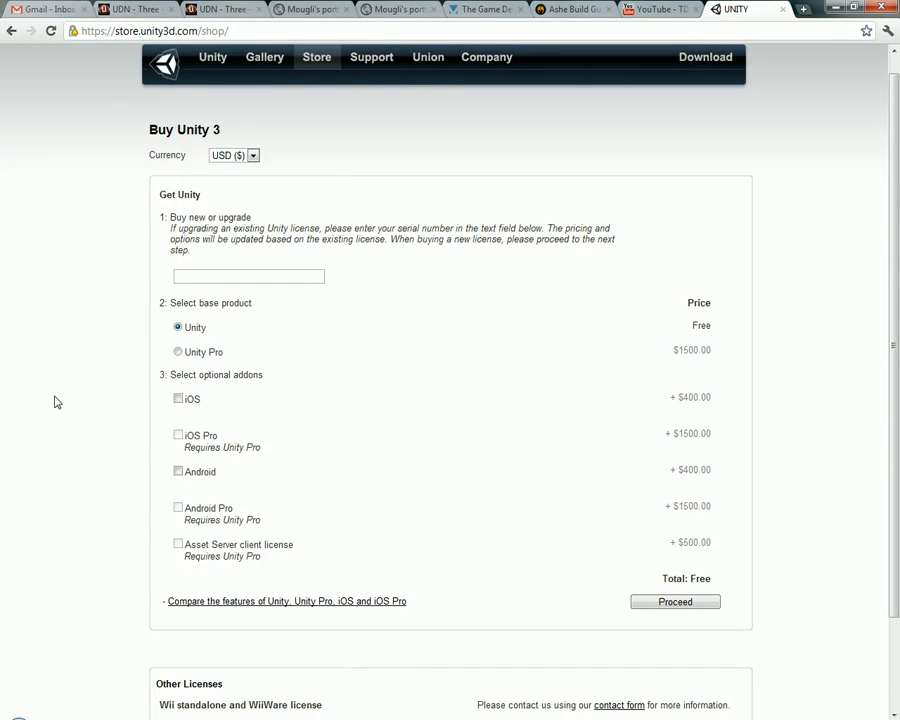
scroll(428, 216, up, 1)
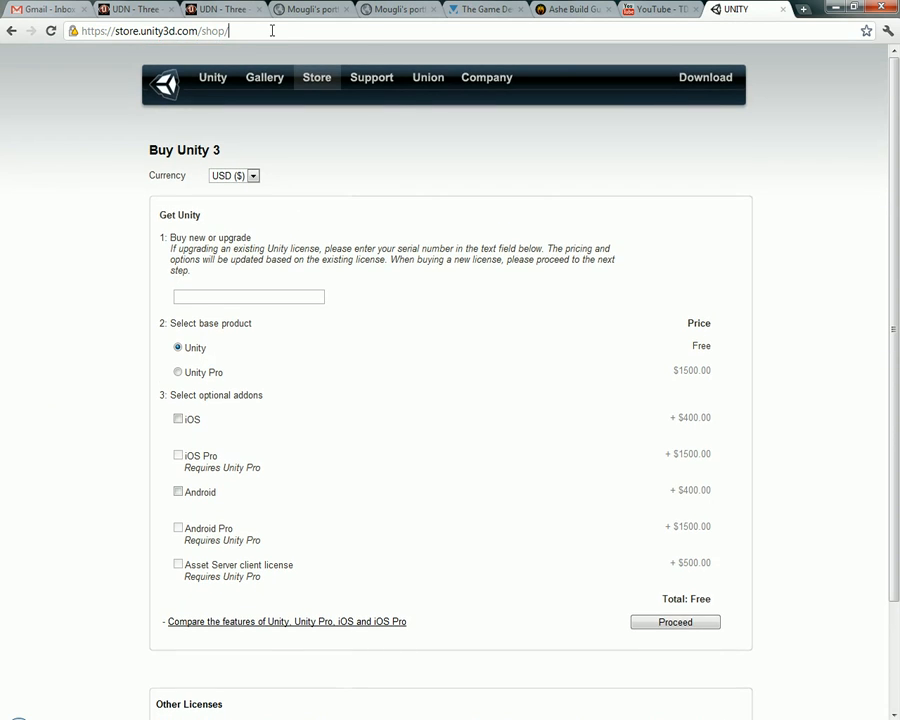
Go to the Unity home page at unity3d.com
click(271, 30)
text(unity3d.com)
key(Return)
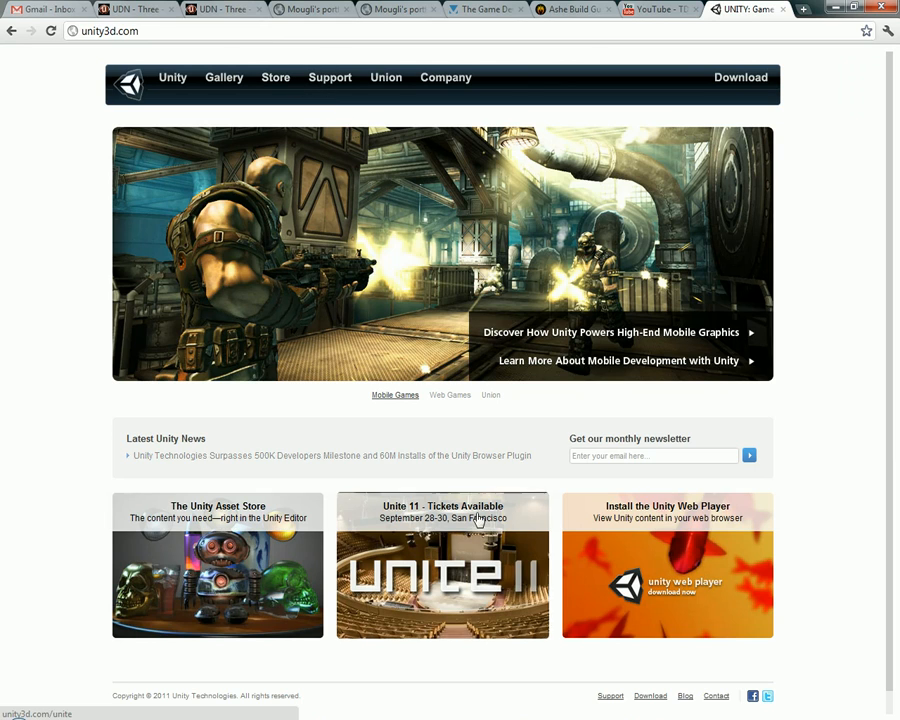
mouse_move(422, 718)
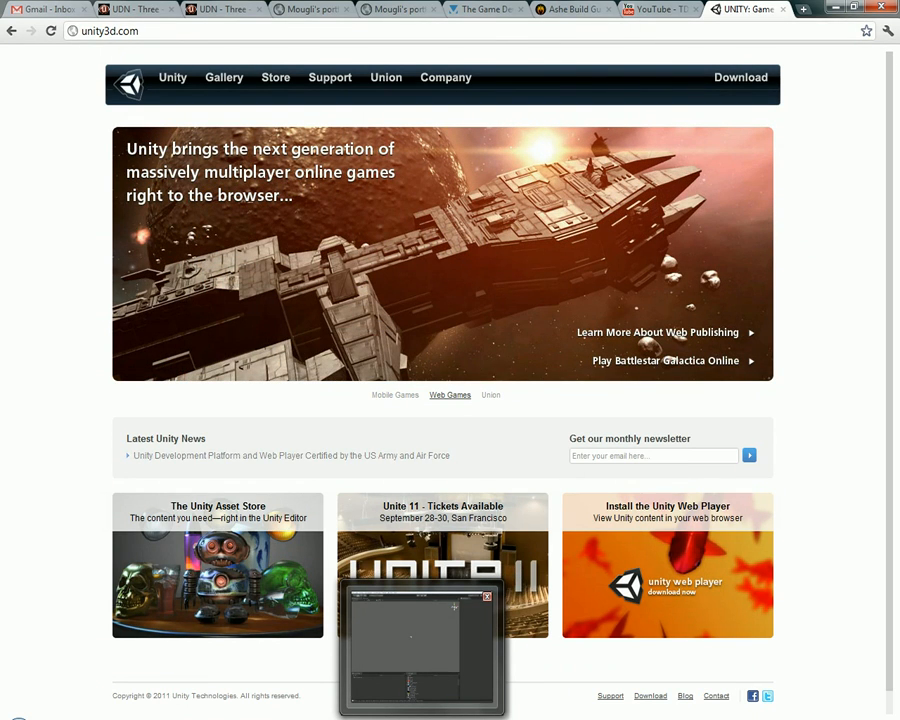
Open the Unity store, select the free Unity base product and proceed to its download page
click(286, 79)
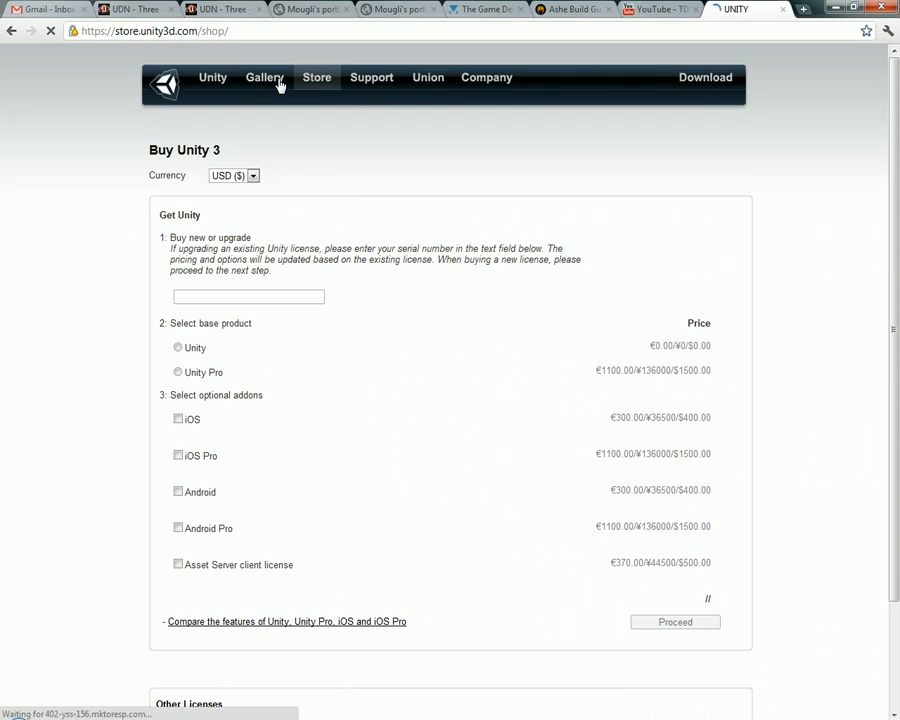
scroll(410, 395, down, 3)
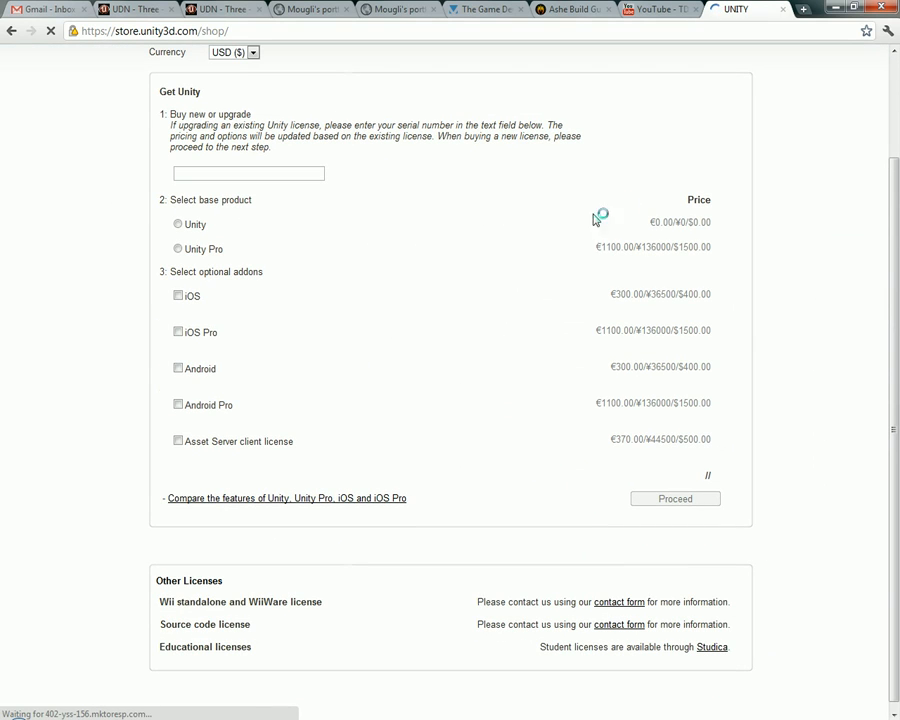
scroll(595, 218, up, 2)
middle_click(502, 105)
click(458, 197)
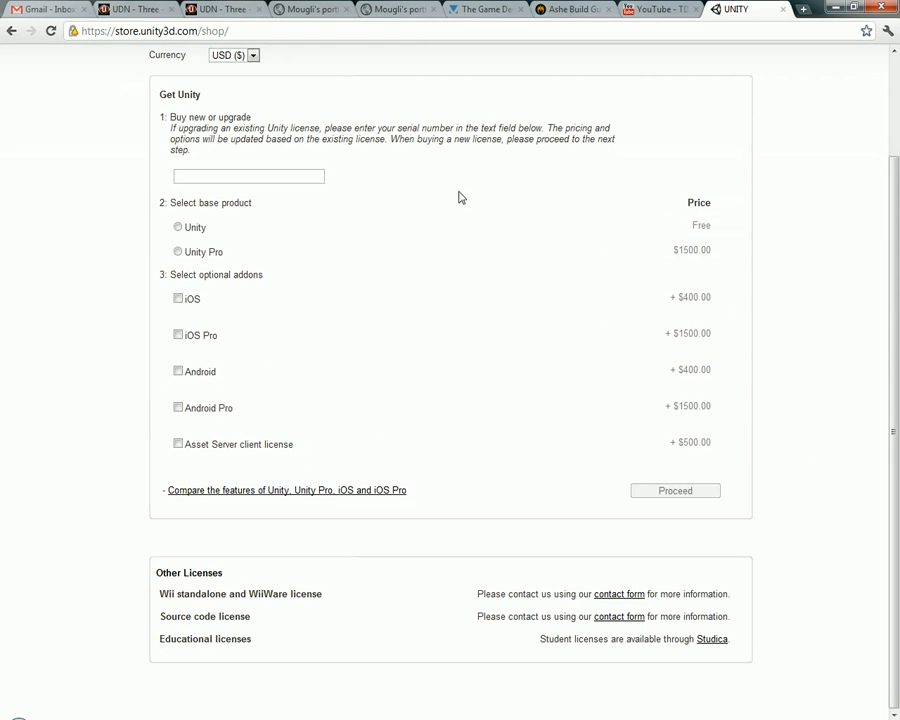
click(193, 232)
double_click(701, 226)
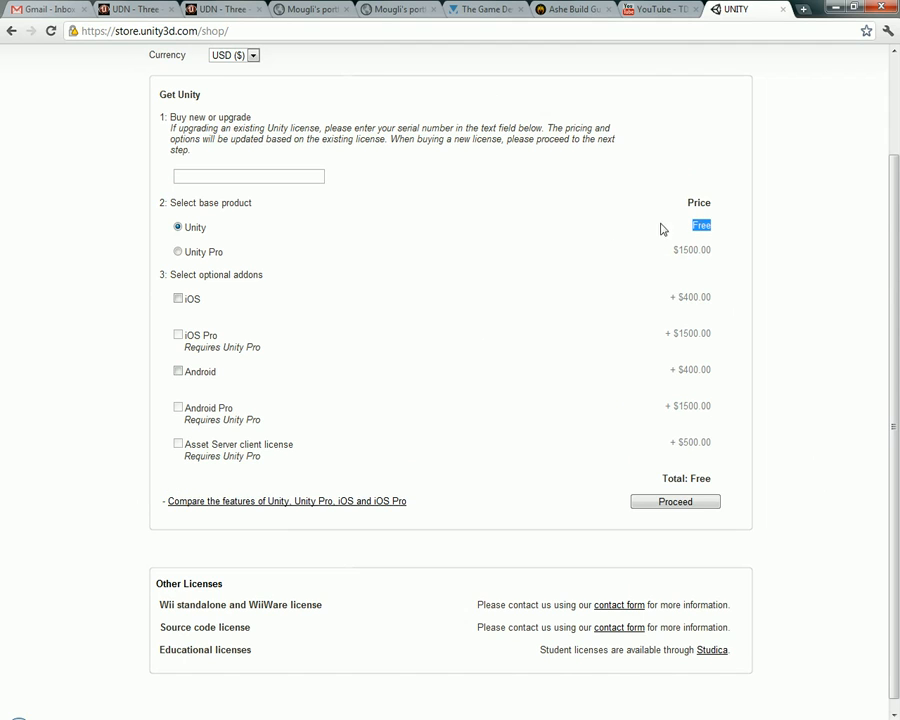
click(683, 503)
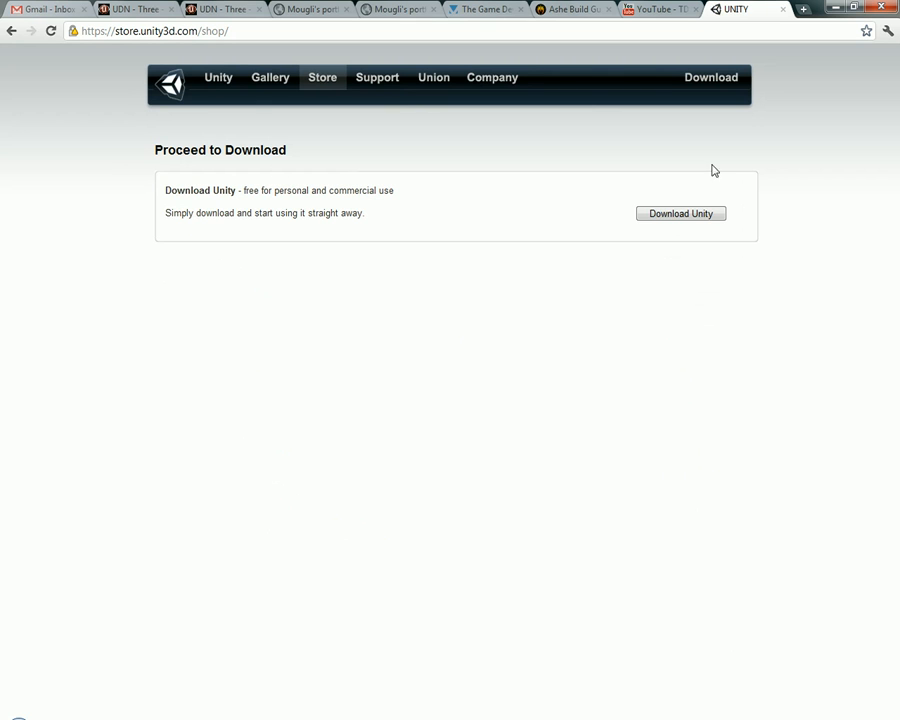
Return to the store options, open the license feature comparison separately and examine its iOS Pro and Android Pro columns
key(alt+Left)
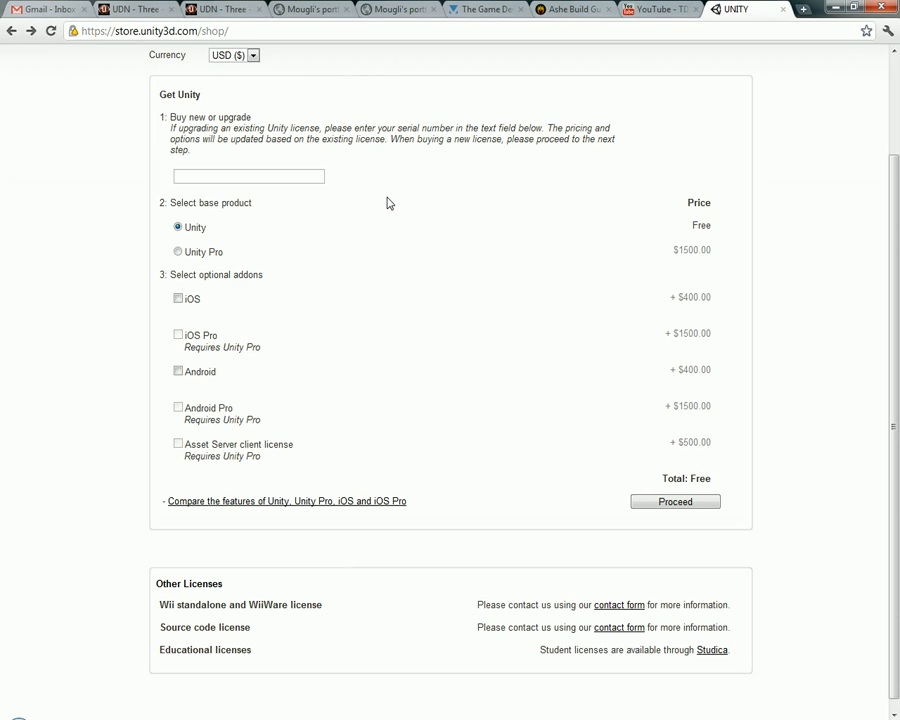
middle_click(333, 501)
click(752, 9)
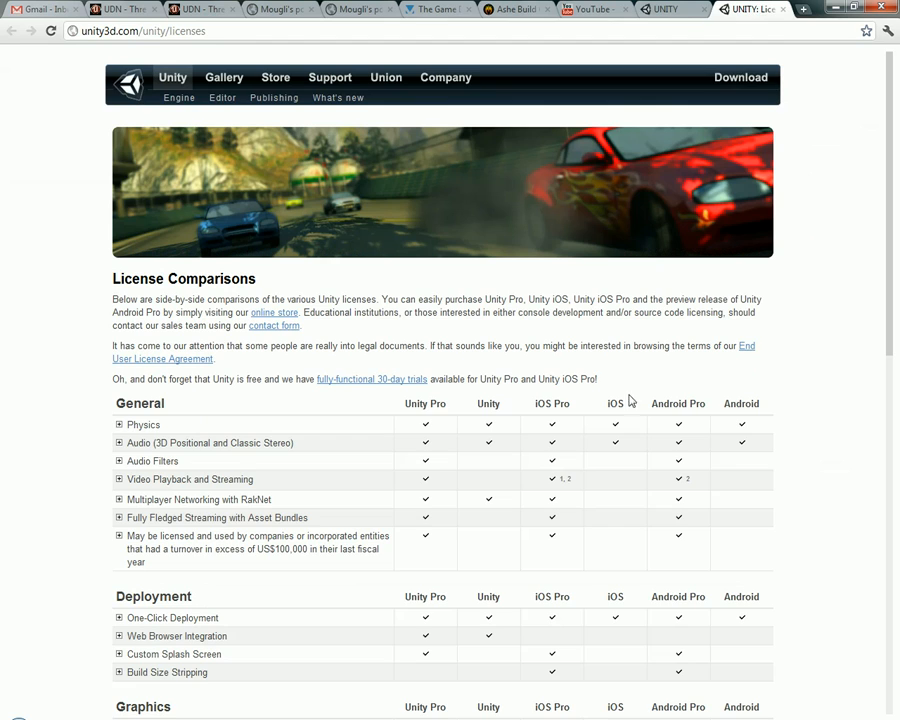
scroll(630, 400, down, 3)
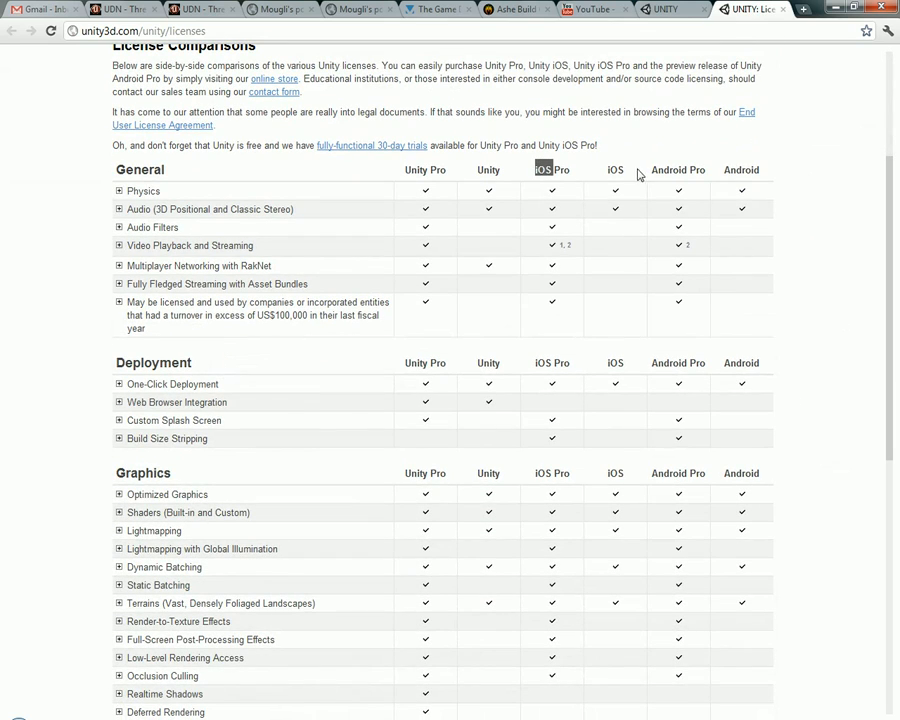
double_click(561, 170)
double_click(669, 170)
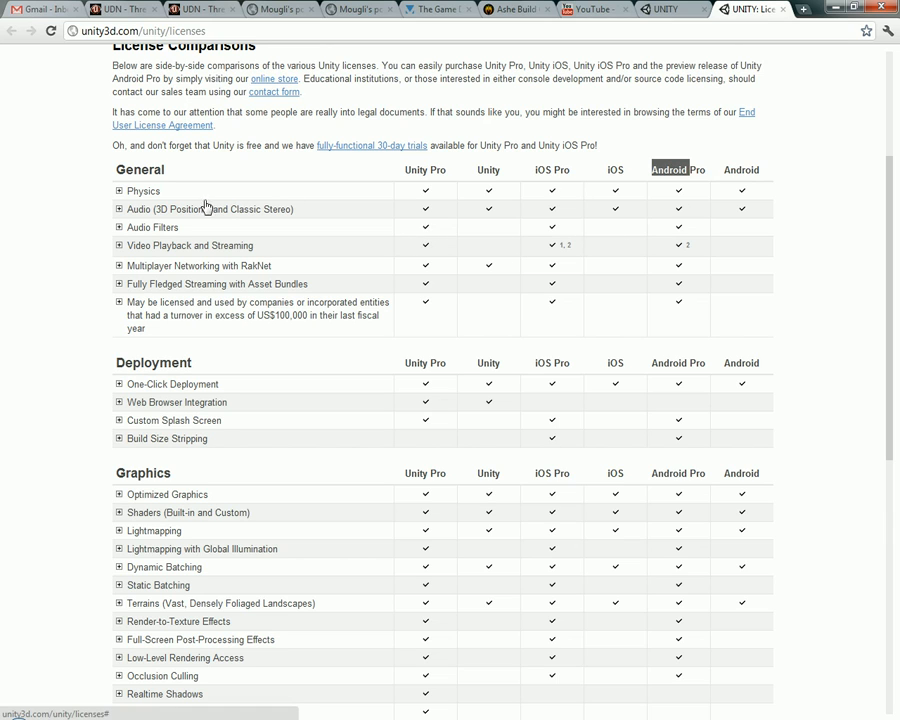
Expand and collapse the Physics entry, read through the remaining license comparison tables, and close the comparison page
click(119, 192)
click(119, 192)
middle_click(839, 254)
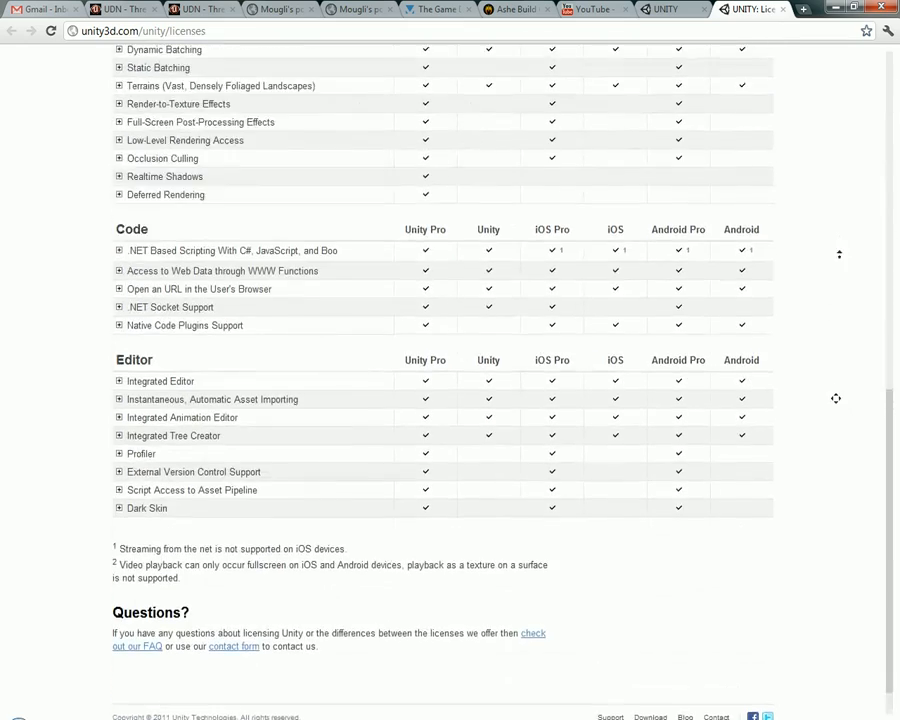
middle_drag(839, 254, 830, 242)
middle_drag(76, 135, 68, 336)
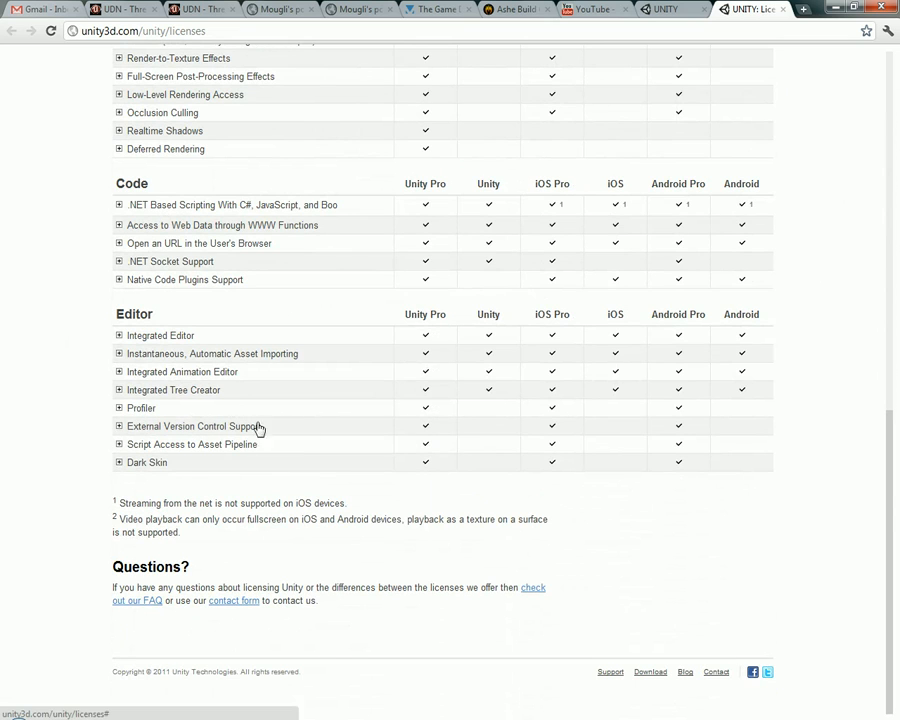
middle_drag(825, 416, 830, 127)
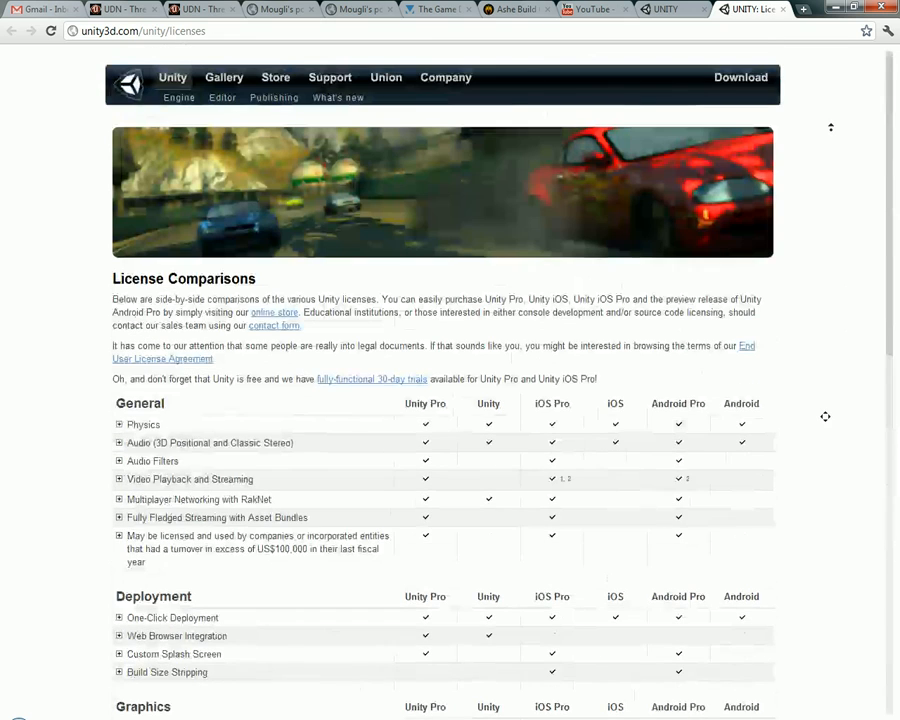
middle_click(753, 9)
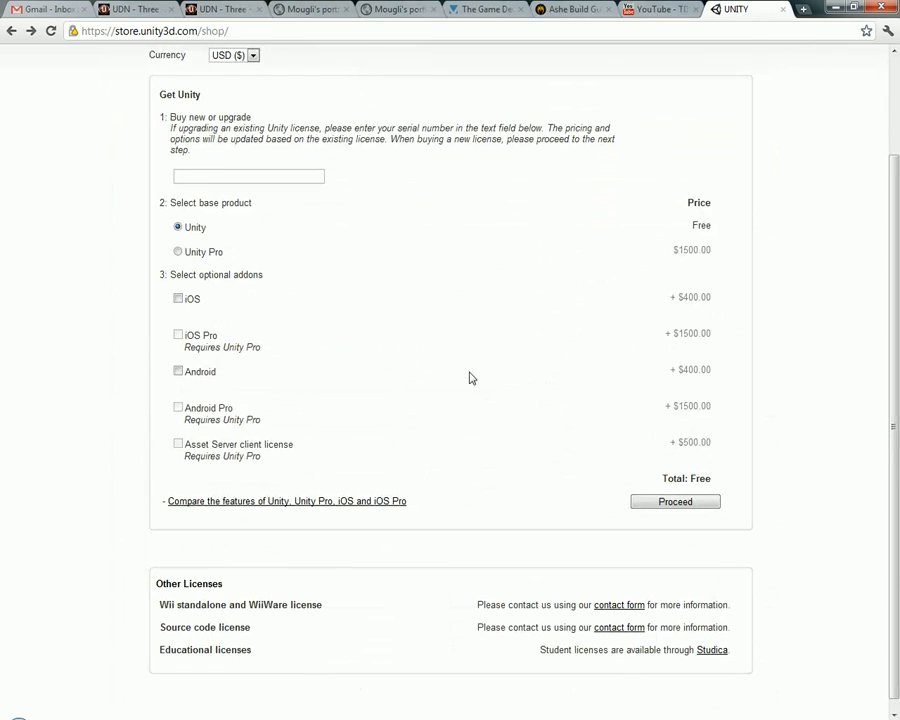
Switch to Unity and fly through the scene around the Main Camera, turning the view and moving forward and sideways
click(300, 719)
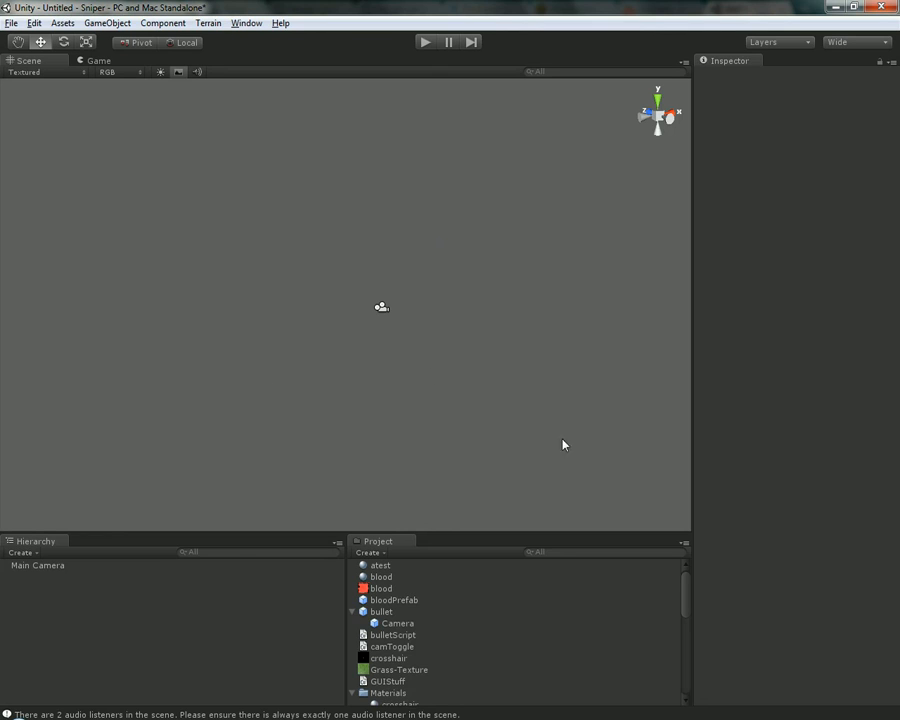
alt+drag(277, 279, 335, 265)
key(w)
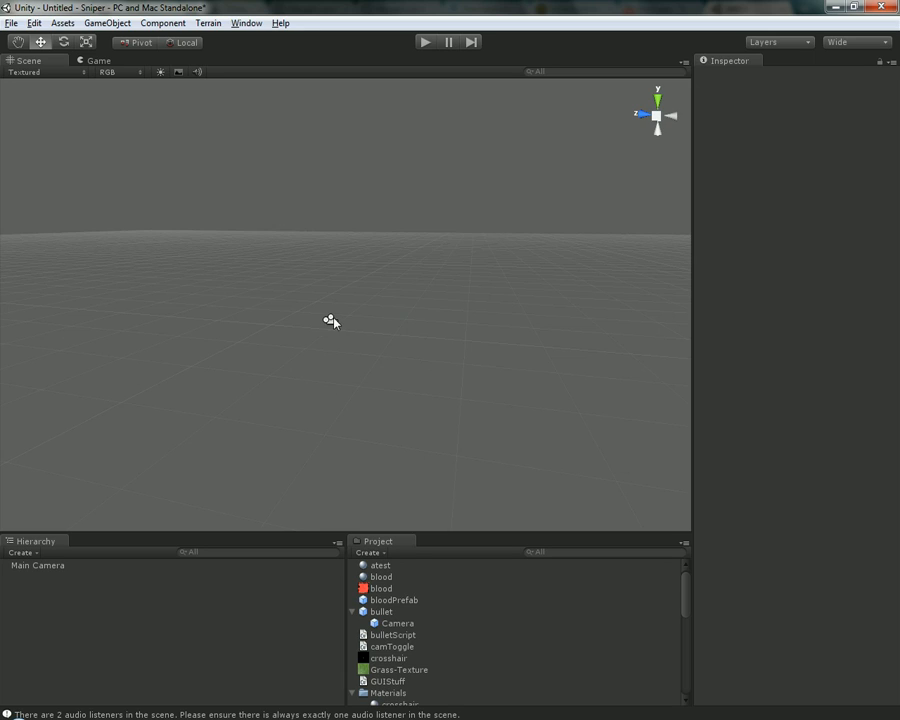
alt+drag(493, 362, 442, 193)
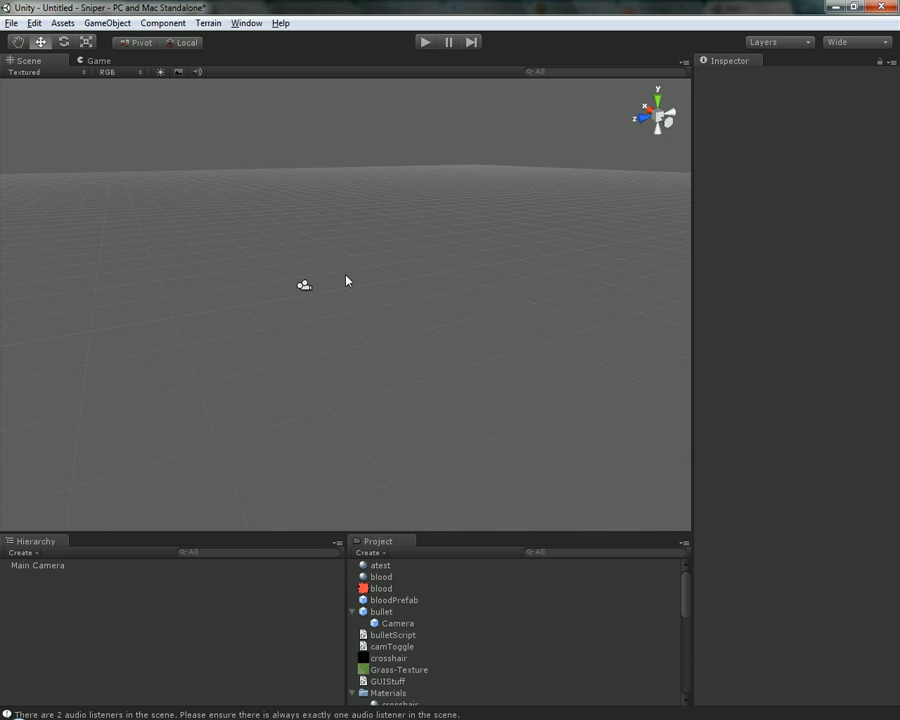
alt+drag(408, 287, 394, 282)
right_drag(394, 282, 264, 286)
key(a)
key(d)
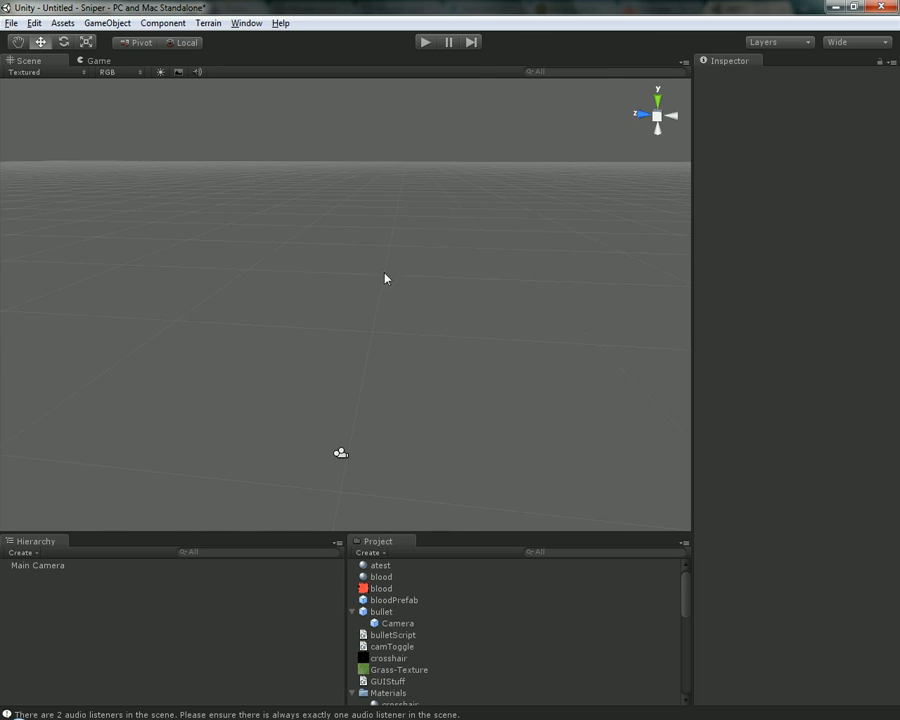
View the empty scene grid from several angles and orbit around it
right_drag(436, 317, 368, 169)
middle_drag(402, 199, 577, 157)
drag(450, 229, 328, 192)
middle_drag(327, 192, 375, 233)
key(alt)
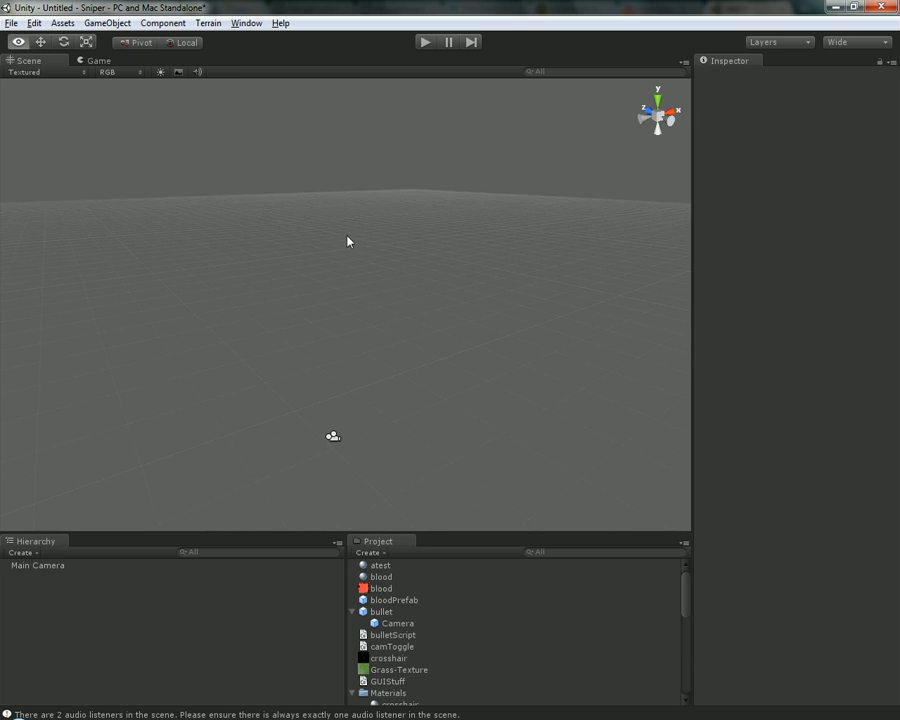
alt+drag(348, 241, 200, 250)
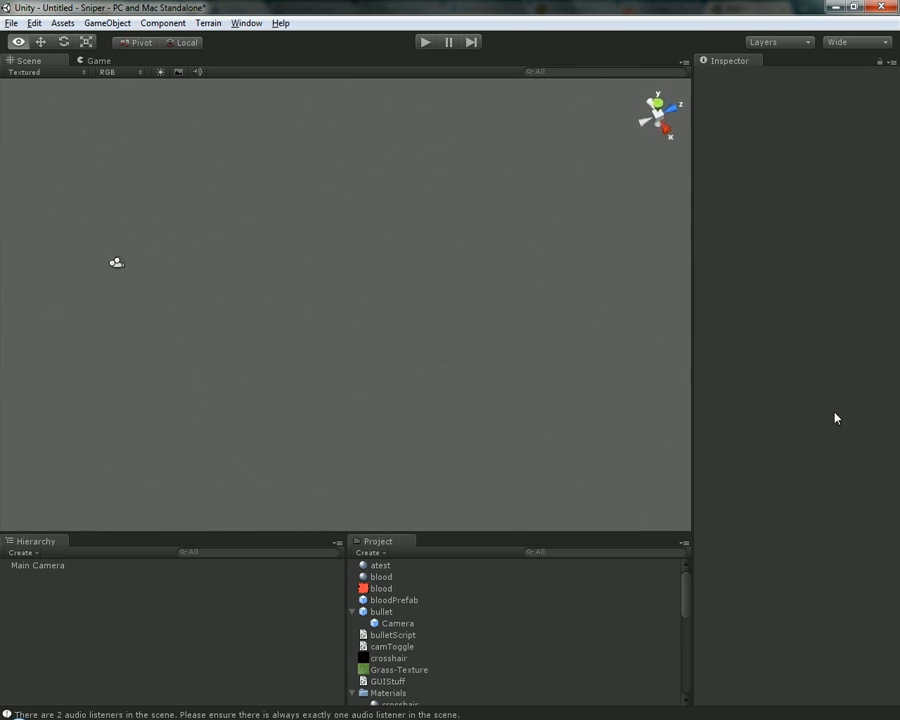
Orbit the scene view to look at the grid and the camera icon from different angles
alt+drag(836, 418, 58, 329)
click(72, 382)
alt+drag(105, 403, 448, 245)
click(335, 312)
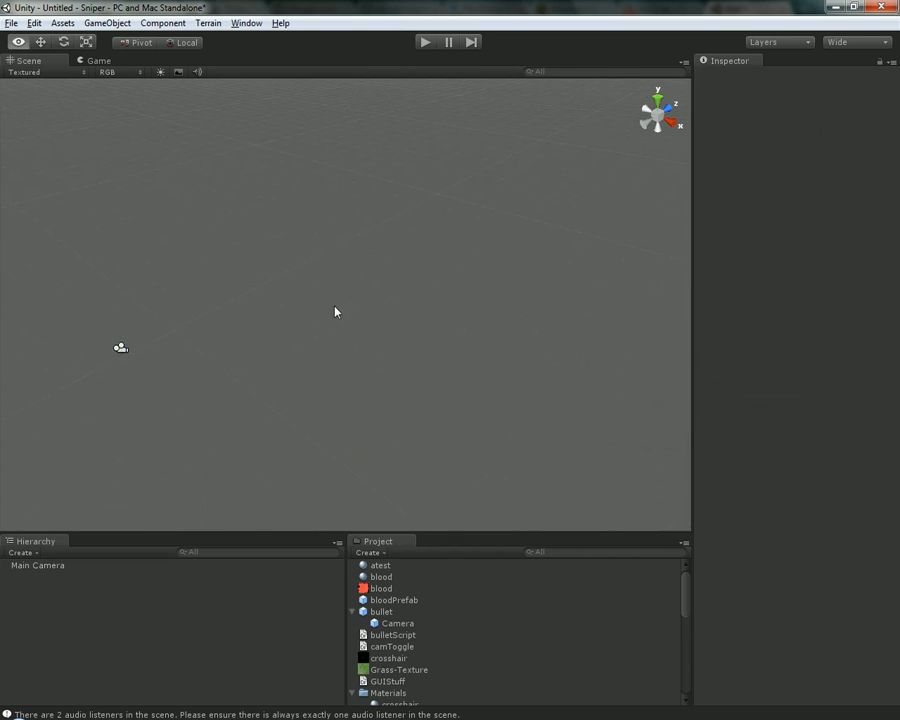
alt+drag(335, 312, 512, 295)
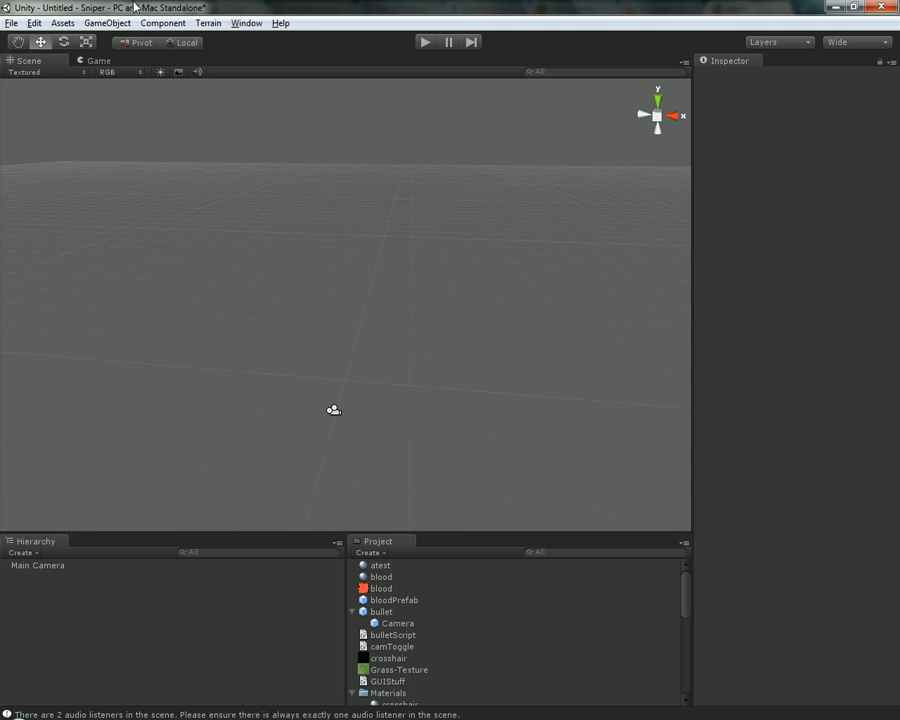
click(155, 26)
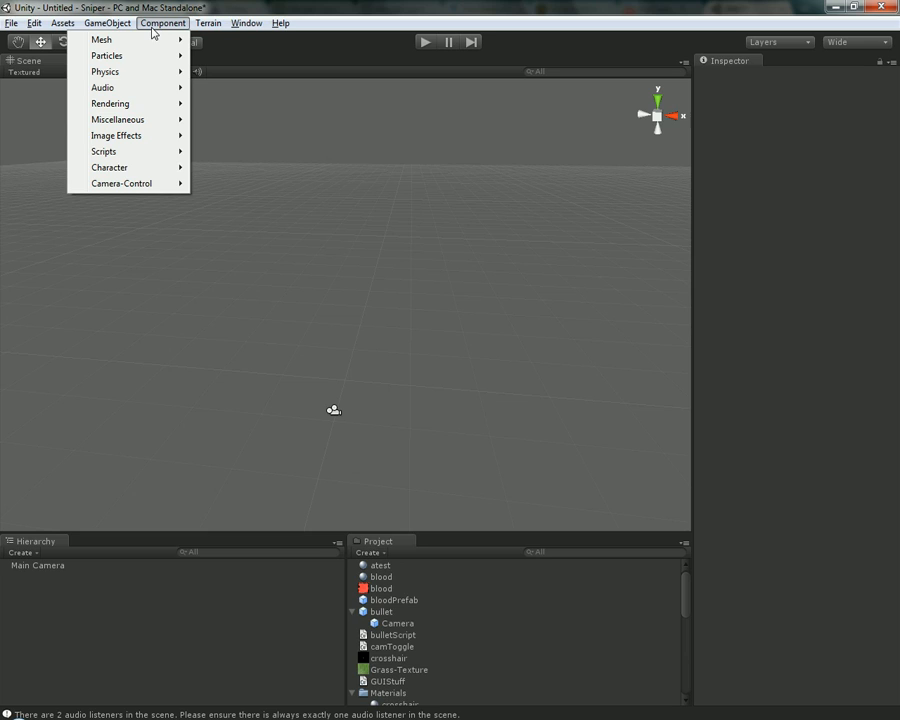
click(325, 4)
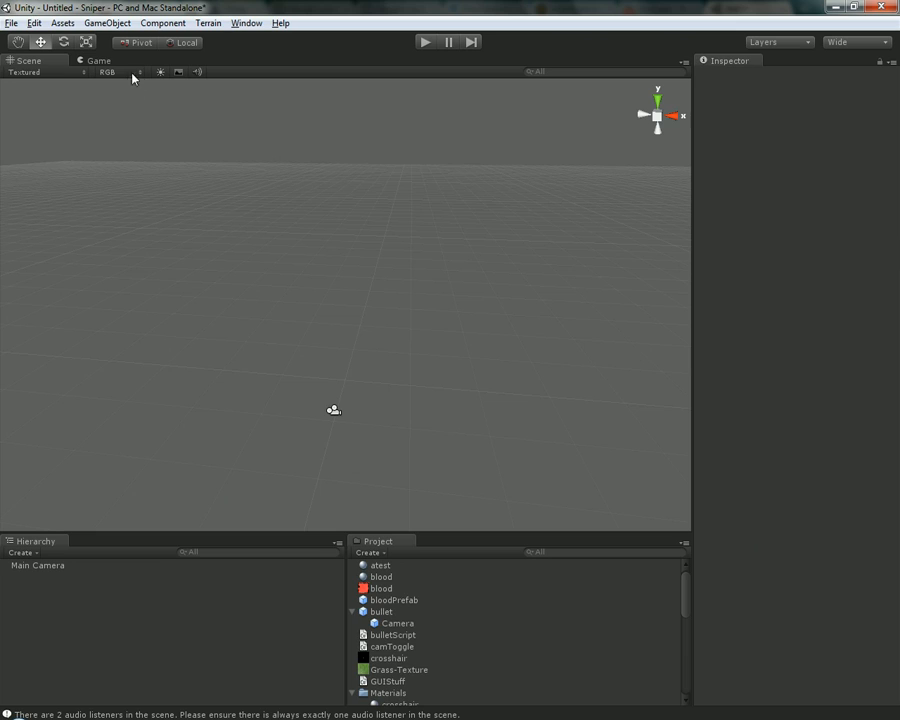
Pan across the scene grid with the Hand tool until the camera icon is back in view
click(20, 43)
drag(395, 362, 421, 240)
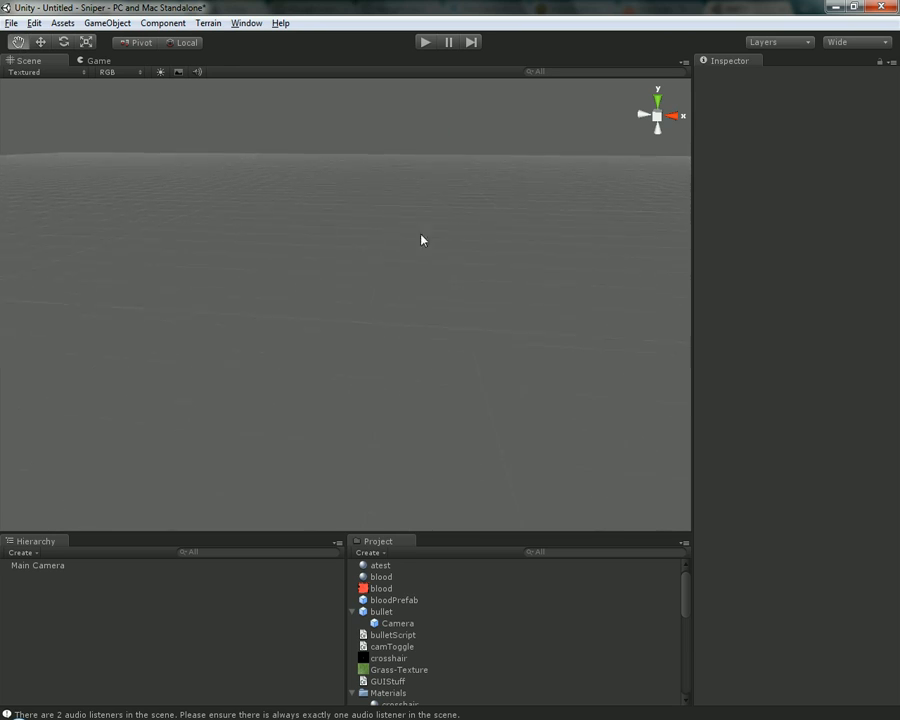
drag(78, 227, 306, 257)
drag(51, 242, 363, 269)
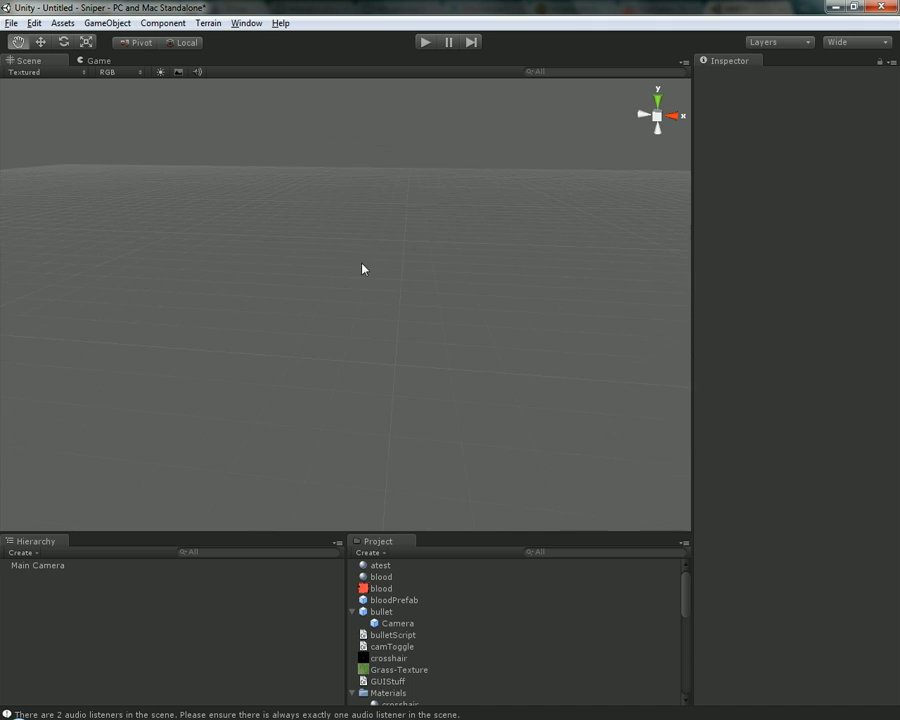
drag(448, 247, 311, 135)
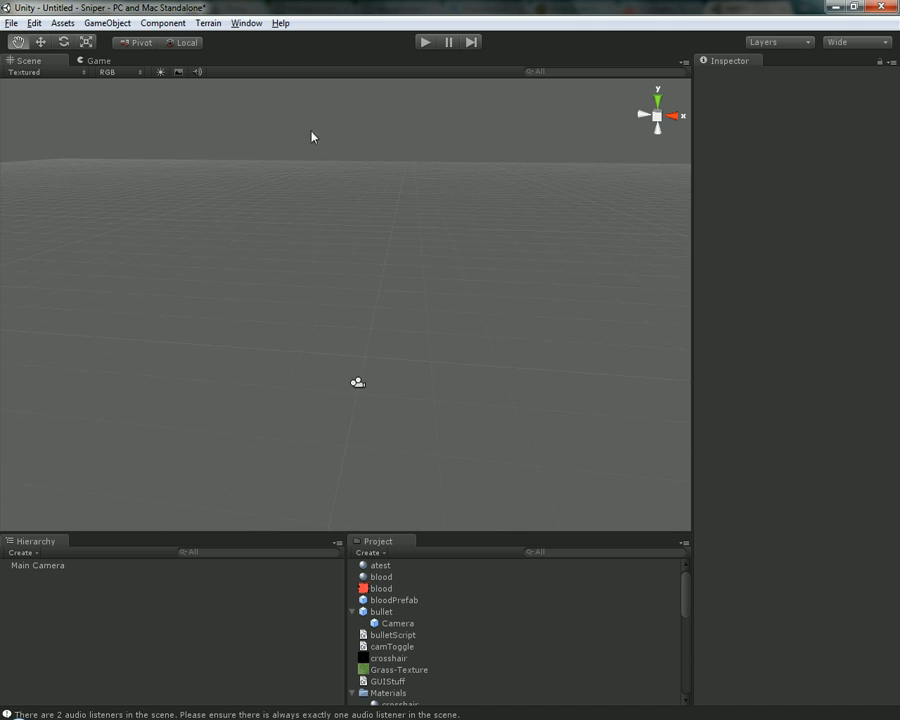
Select the Main Camera with the Move tool and frame it in the scene view
click(37, 44)
click(365, 389)
mouse_move(417, 409)
middle_down()
mouse_move(378, 355)
mouse_move(406, 409)
middle_up()
middle_drag(390, 336, 338, 271)
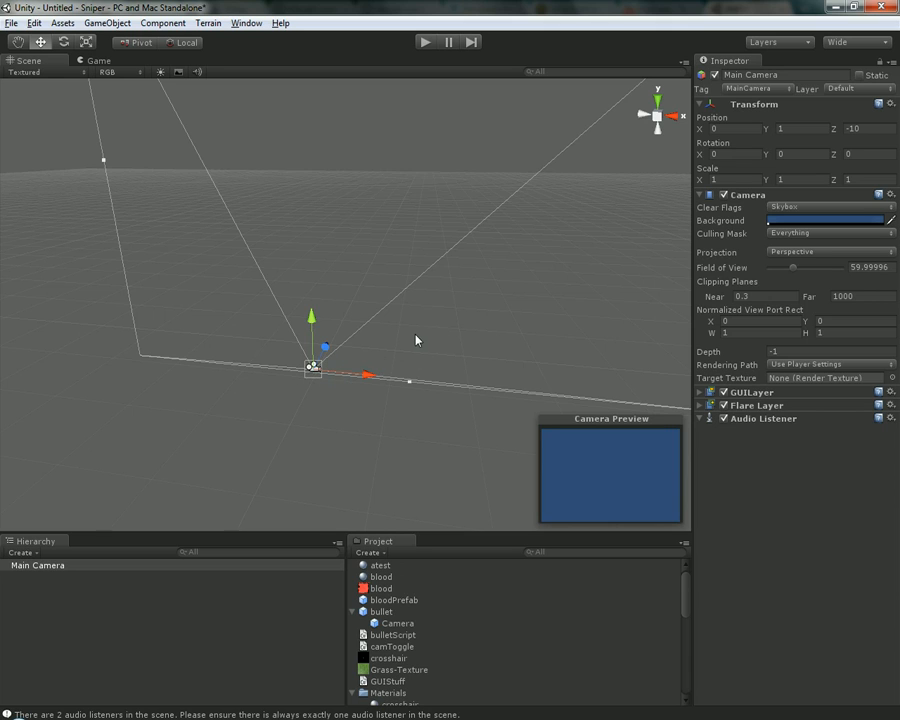
key(f)
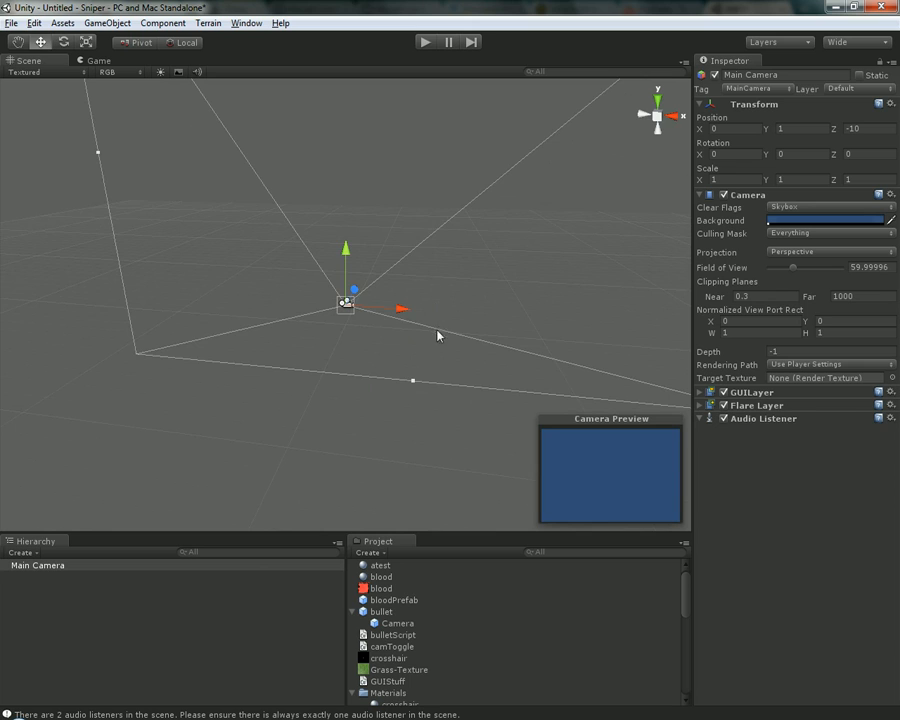
Turn the view away from the Main Camera, frame it again and orbit around it
alt+drag(437, 335, 545, 225)
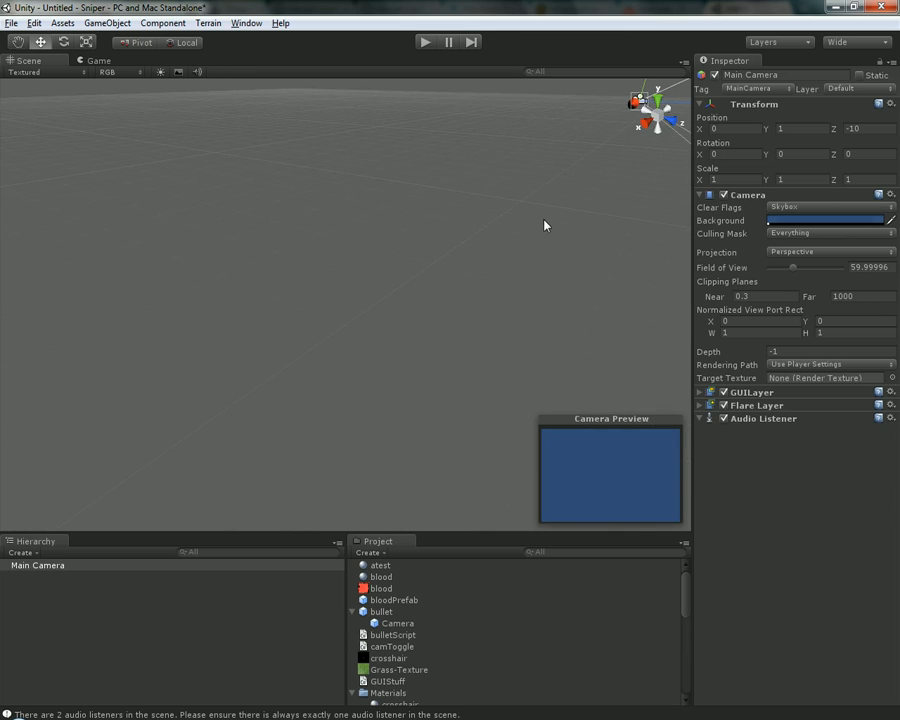
key(f)
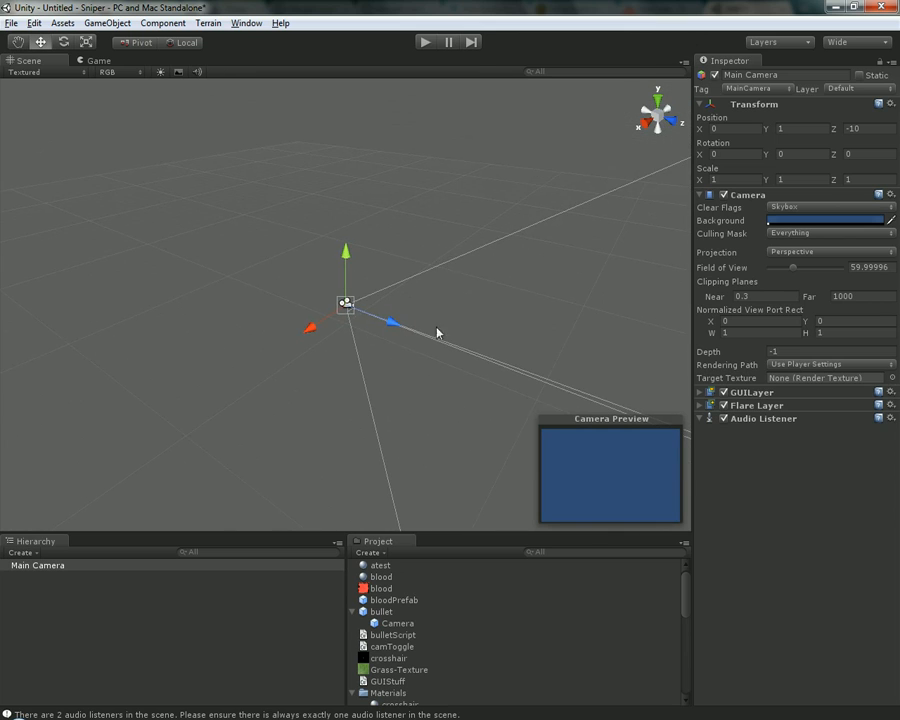
alt+right_drag(518, 181, 630, 704)
alt+drag(321, 362, 478, 398)
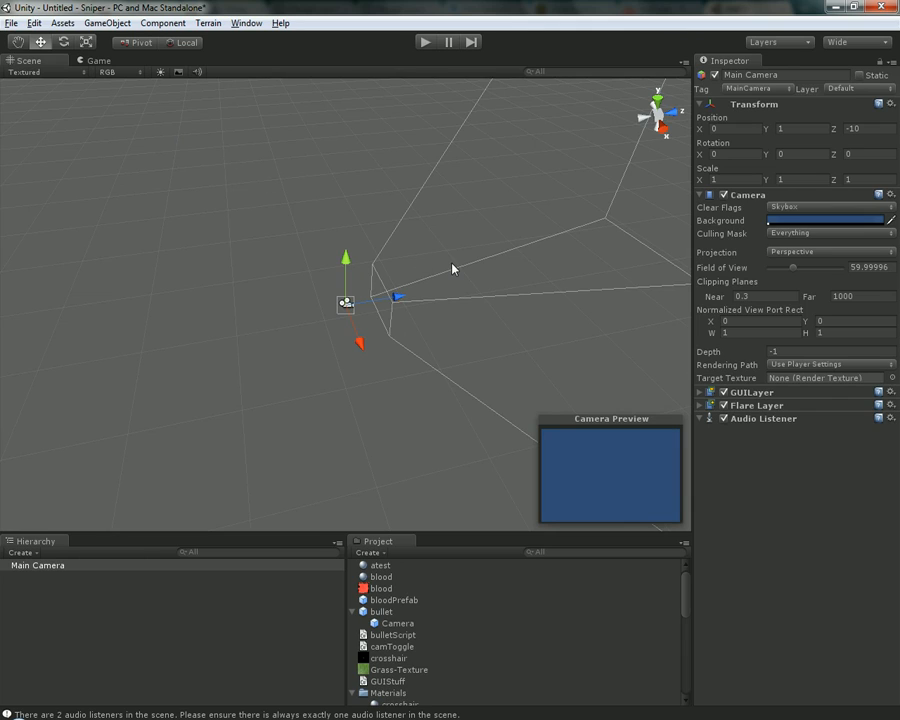
Try moving the Main Camera up to about Y 1.61 and then freely in the scene, undoing each move
drag(400, 298, 350, 226)
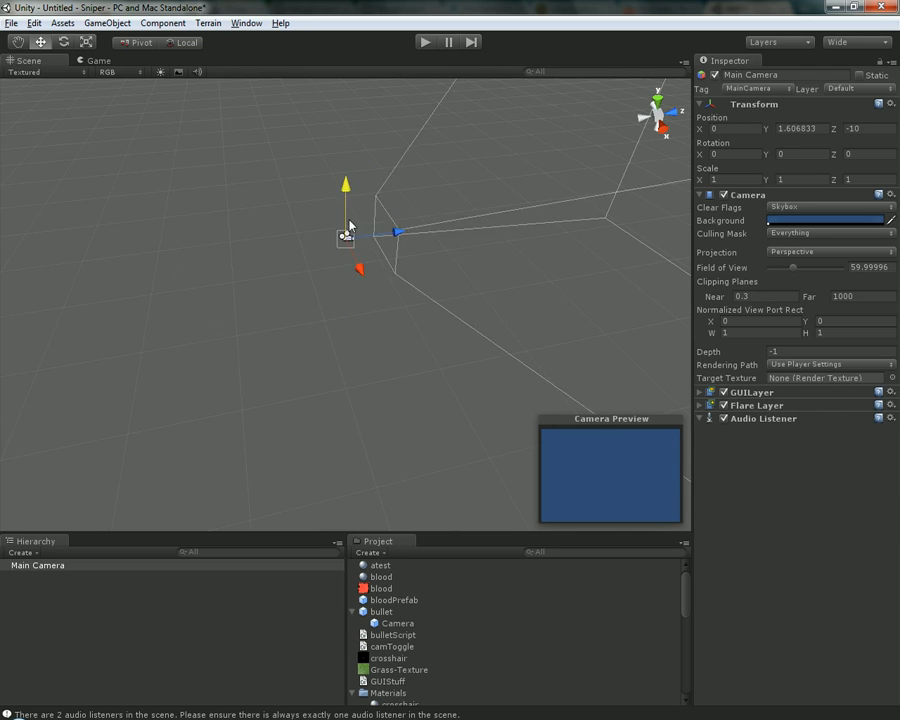
key(ctrl+z)
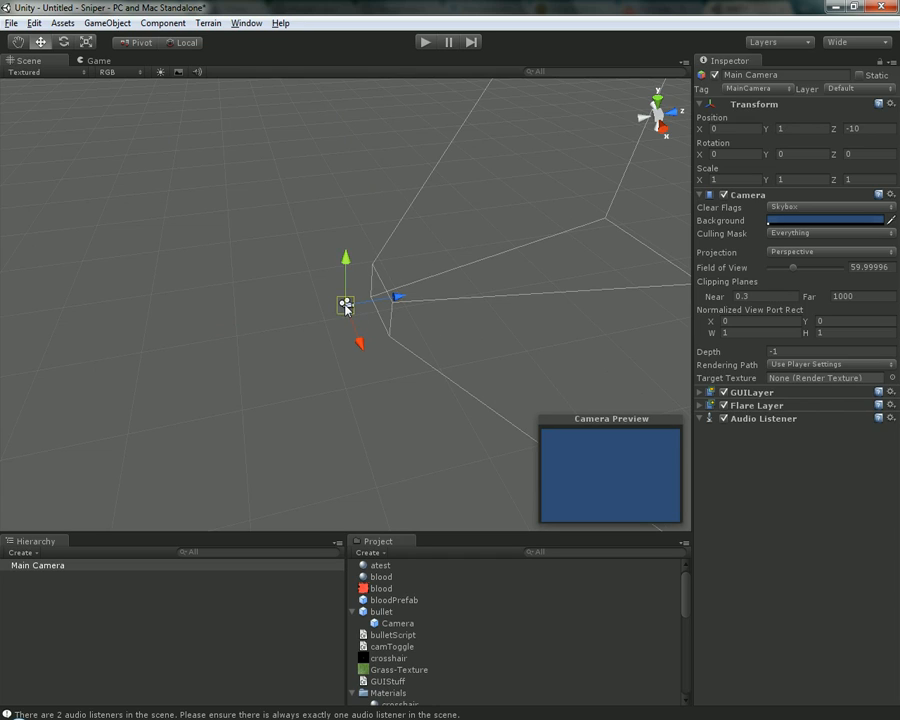
drag(345, 306, 263, 368)
key(ctrl+z)
Rotate the Main Camera about its axes with the Rotate tool, ending at Y -720 and Z -360
key(e)
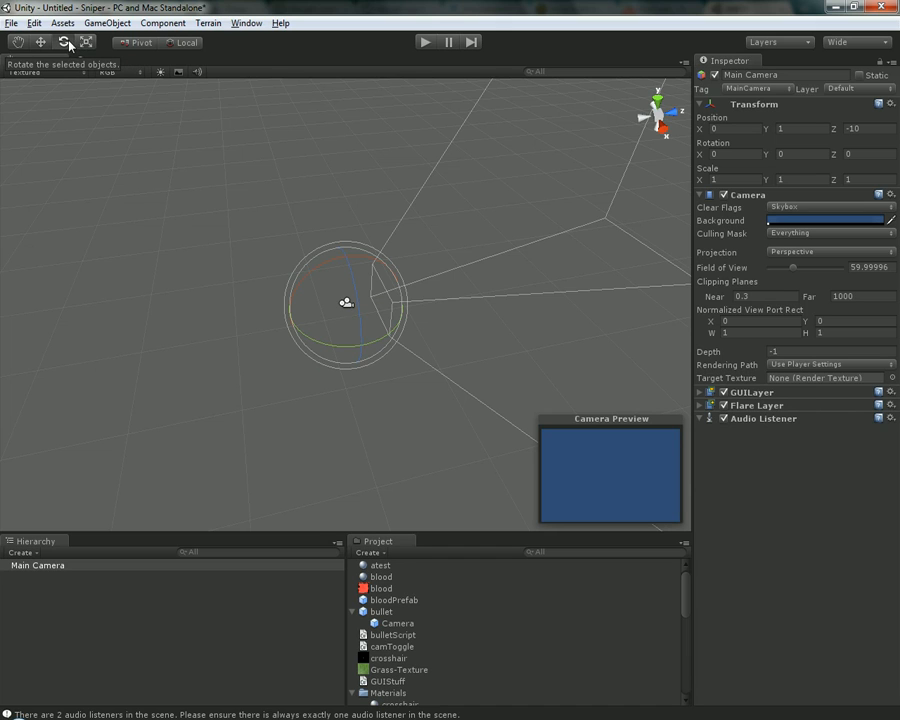
alt+drag(496, 325, 316, 349)
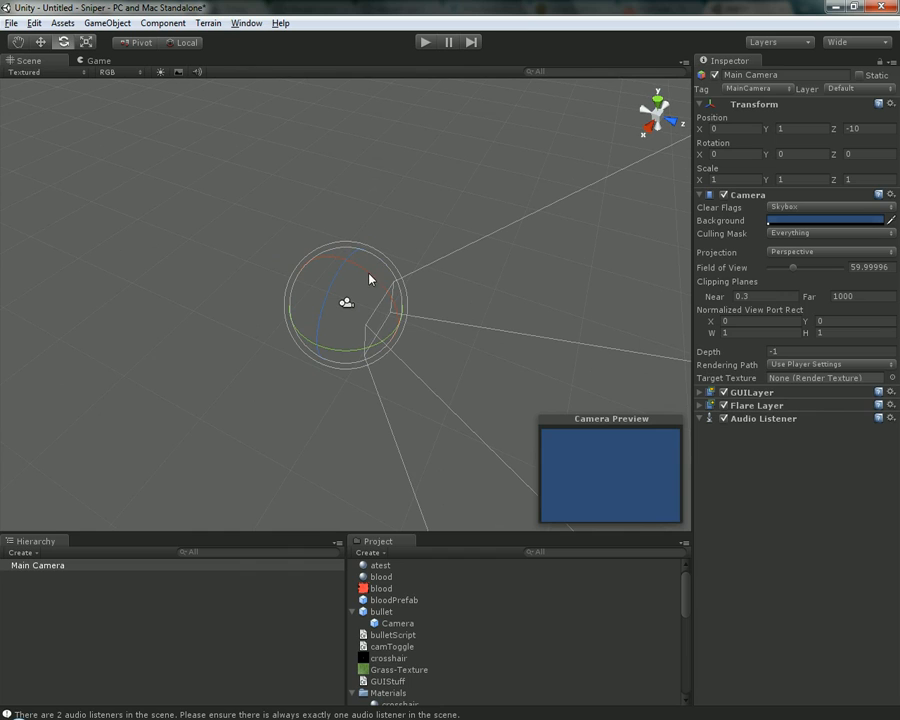
drag(364, 273, 360, 343)
drag(367, 312, 398, 301)
Try scaling the Main Camera along its Y axis and uniformly with the Scale tool, undoing each change
key(r)
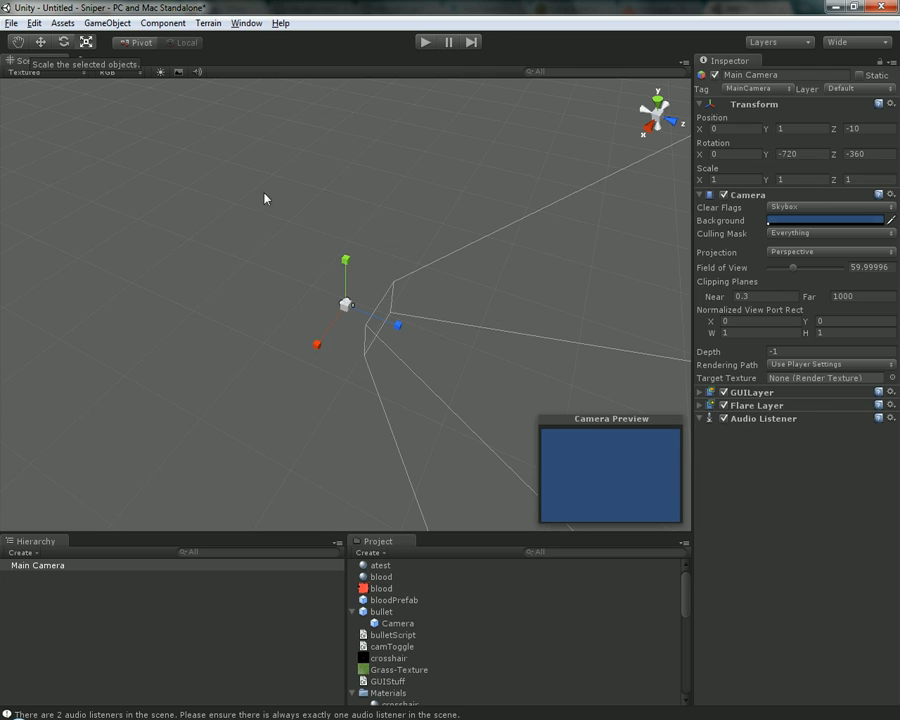
drag(345, 260, 366, 117)
key(ctrl+z)
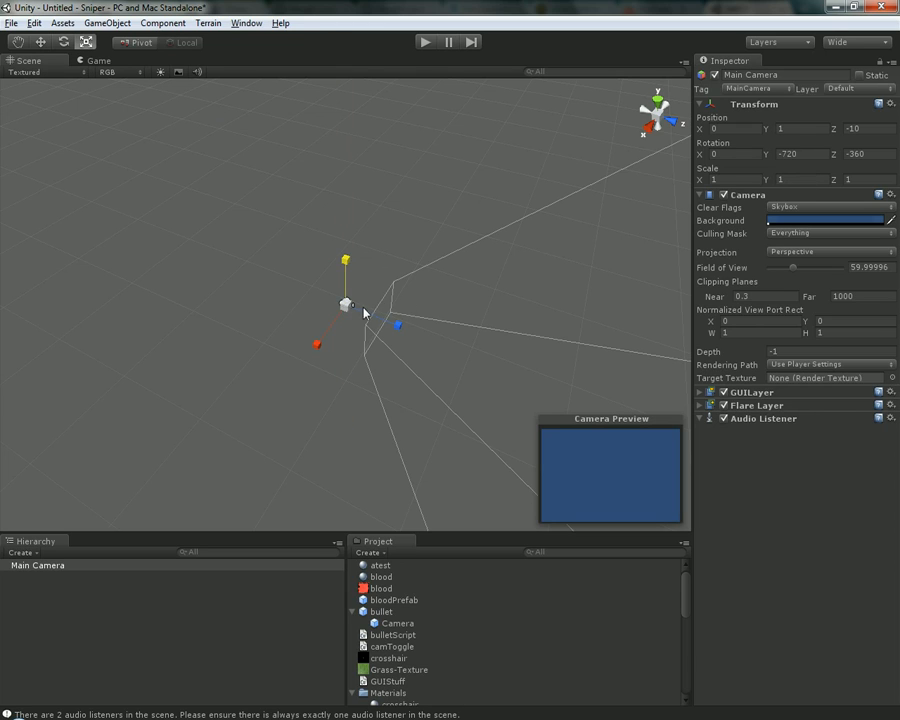
drag(350, 306, 368, 248)
key(ctrl+z)
drag(349, 305, 498, 297)
key(ctrl+z)
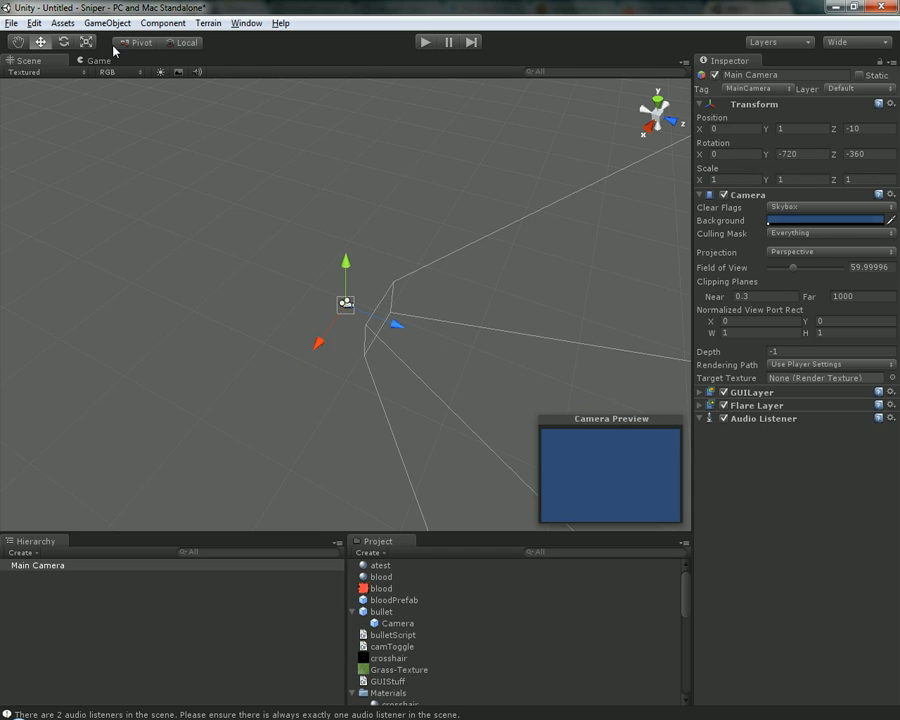
Cycle through the Hand, Move, Rotate and Scale tools, orbit around the Main Camera, and return to the Move tool
key(q)
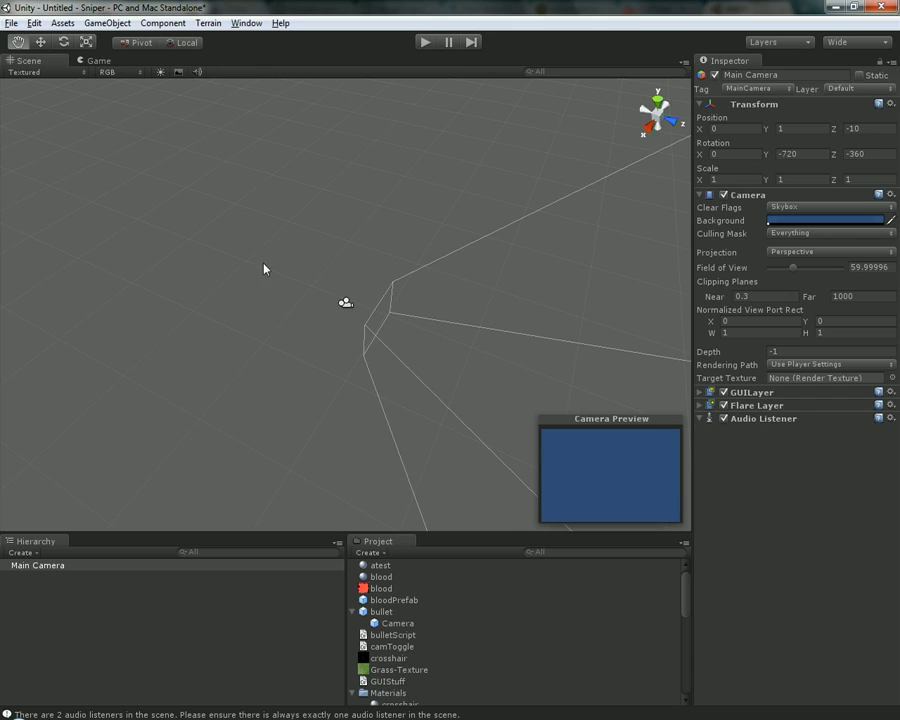
key(w)
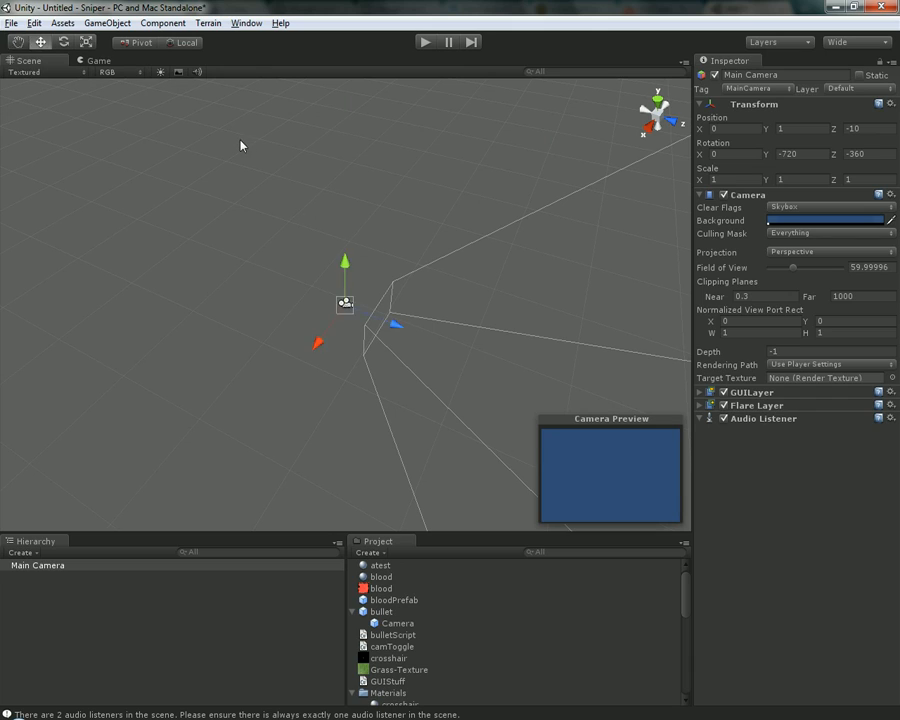
click(62, 44)
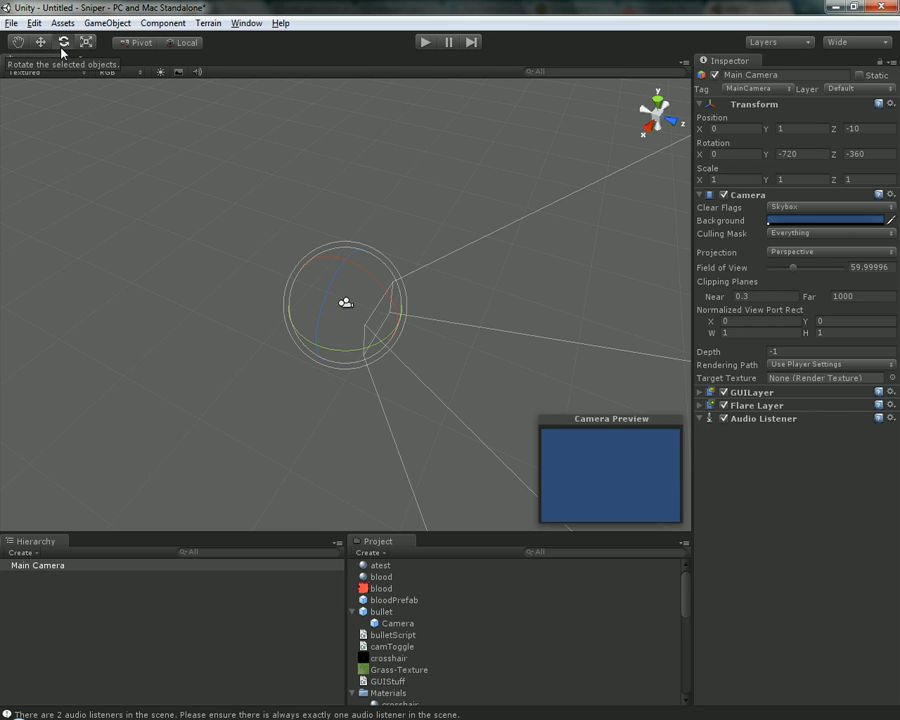
key(r)
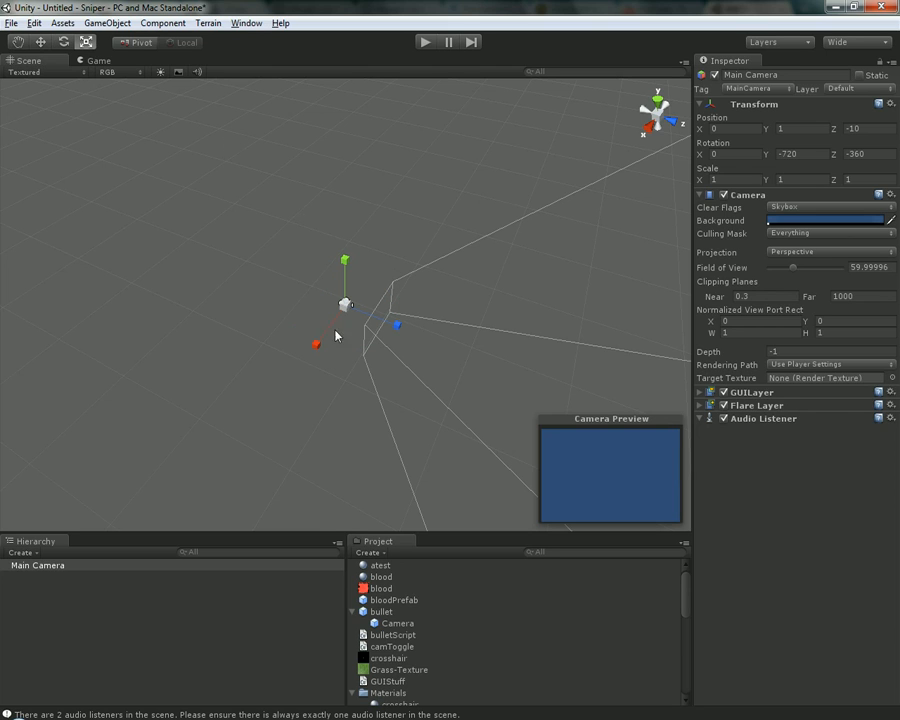
alt+drag(336, 334, 458, 359)
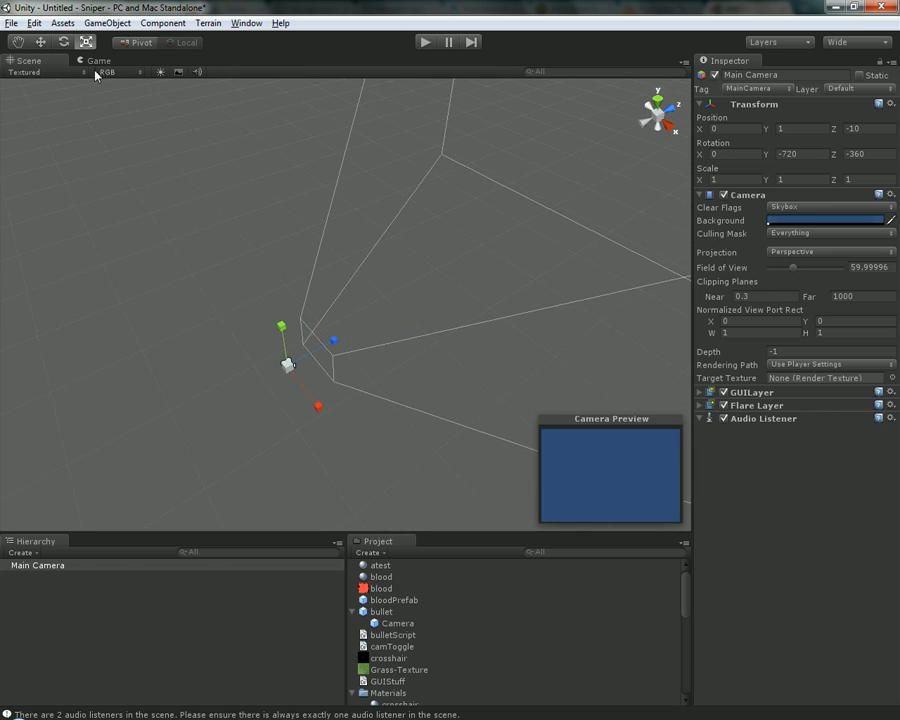
key(w)
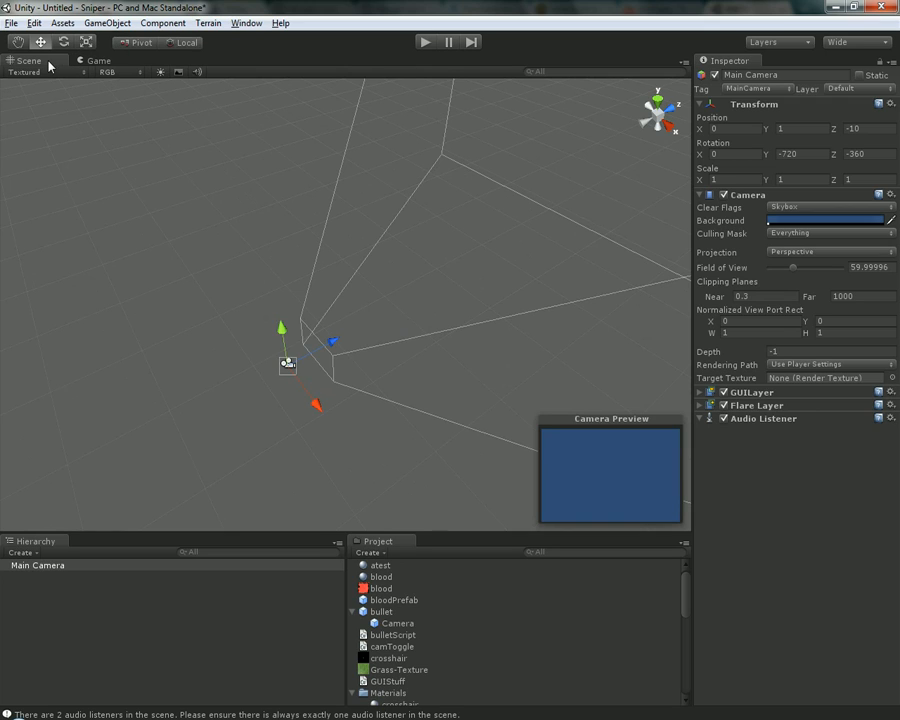
Alternate between the Game view and the Scene view to compare them, ending in the Scene view
click(95, 61)
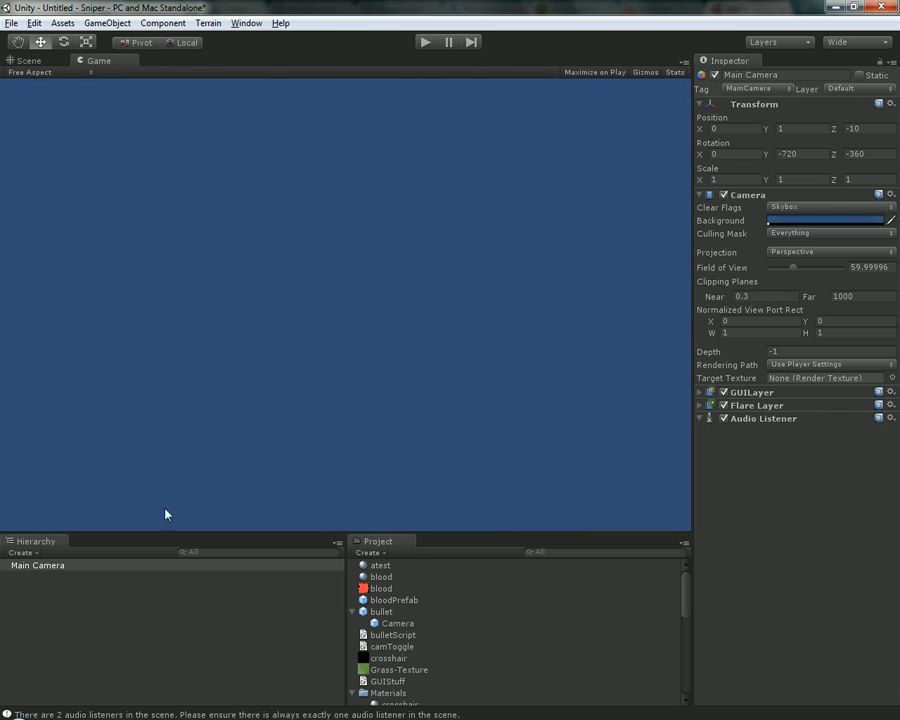
click(25, 60)
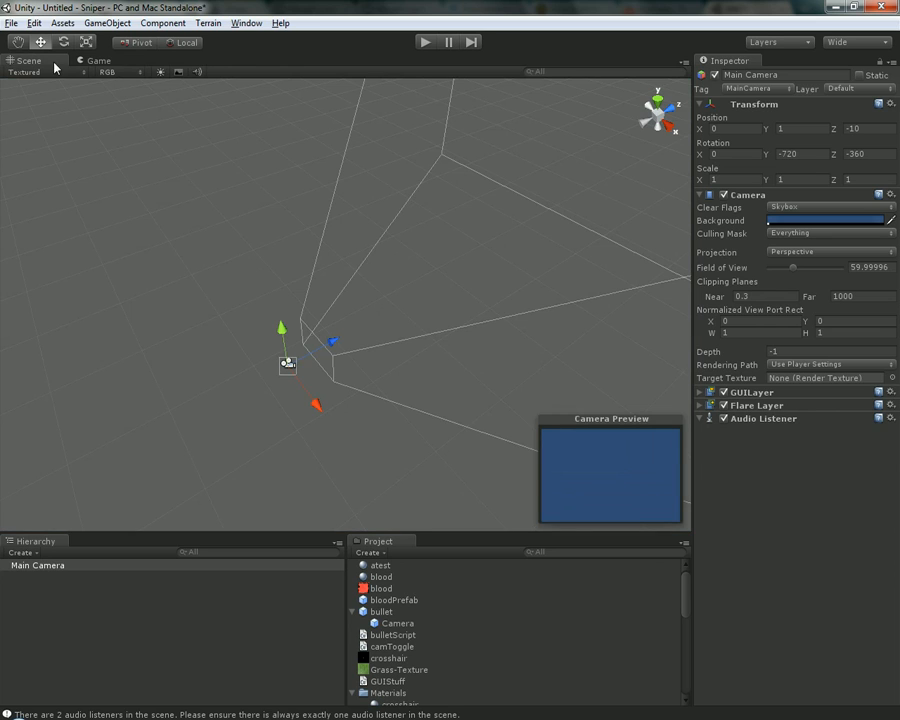
click(100, 60)
click(30, 60)
click(95, 60)
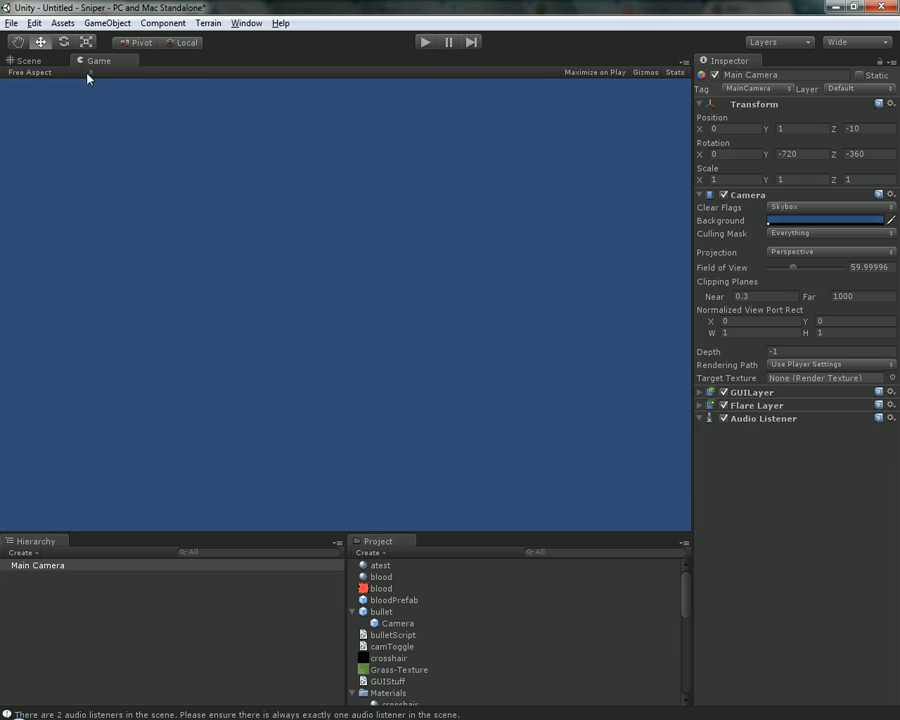
click(30, 60)
Frame the Main Camera, orbit to look from behind it, and compare this scene angle with the Game view
click(290, 371)
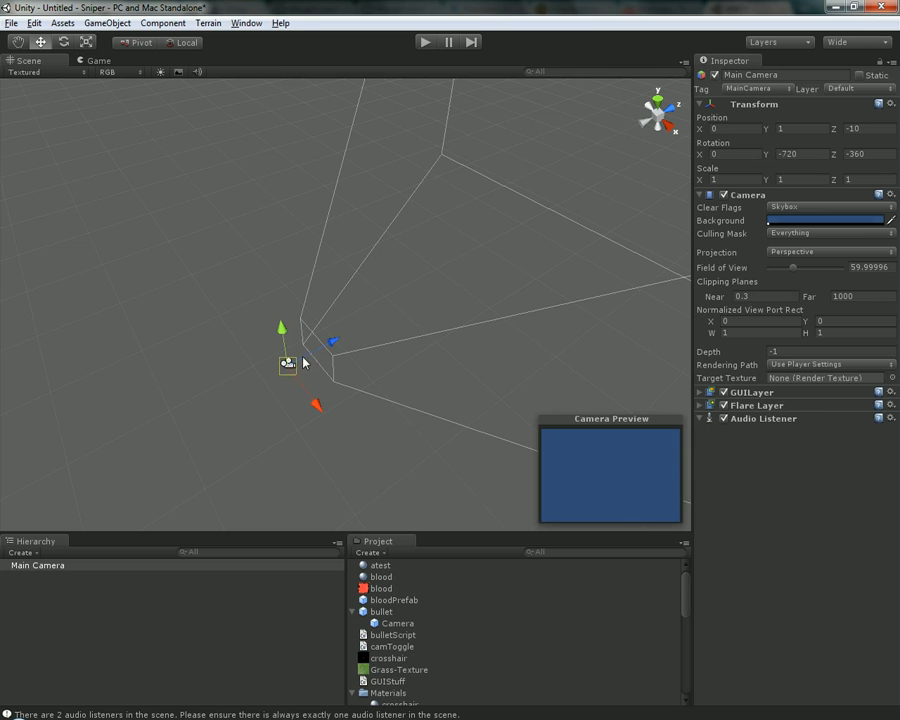
key(f)
alt+drag(344, 362, 527, 275)
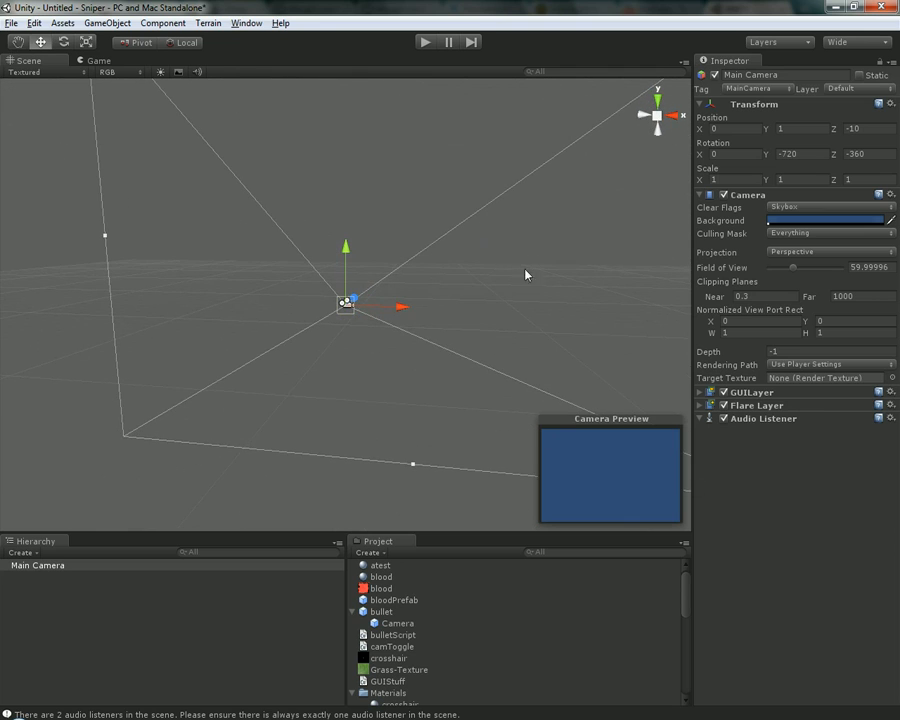
click(100, 61)
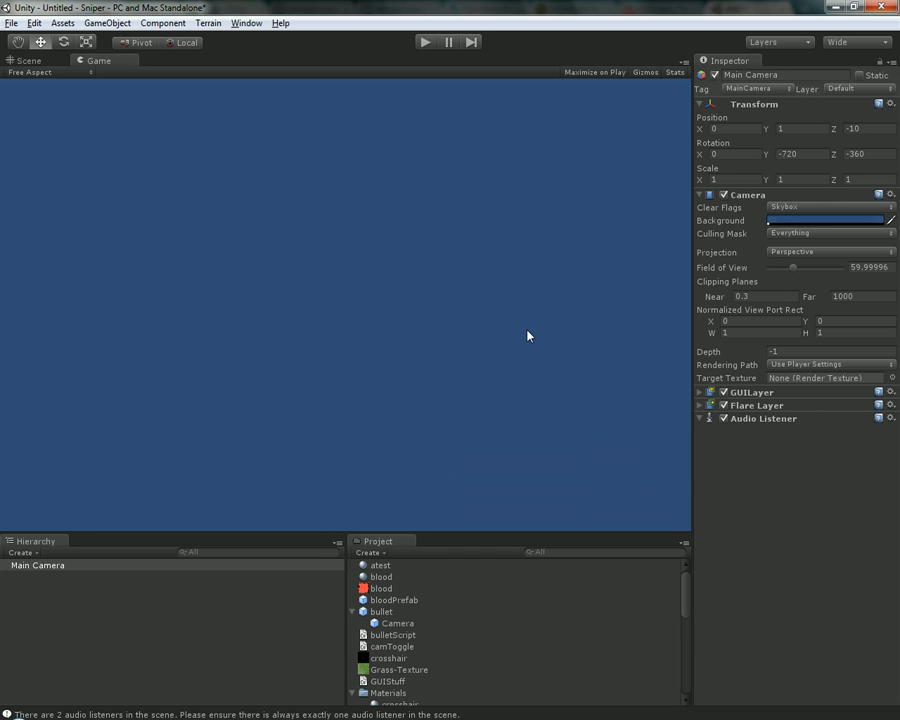
click(57, 62)
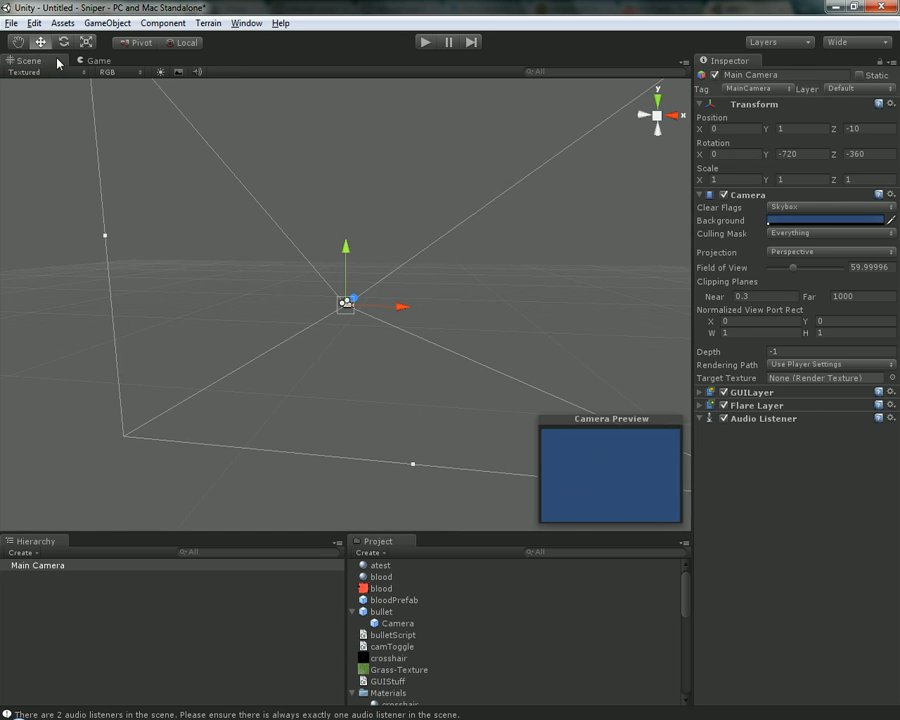
click(112, 61)
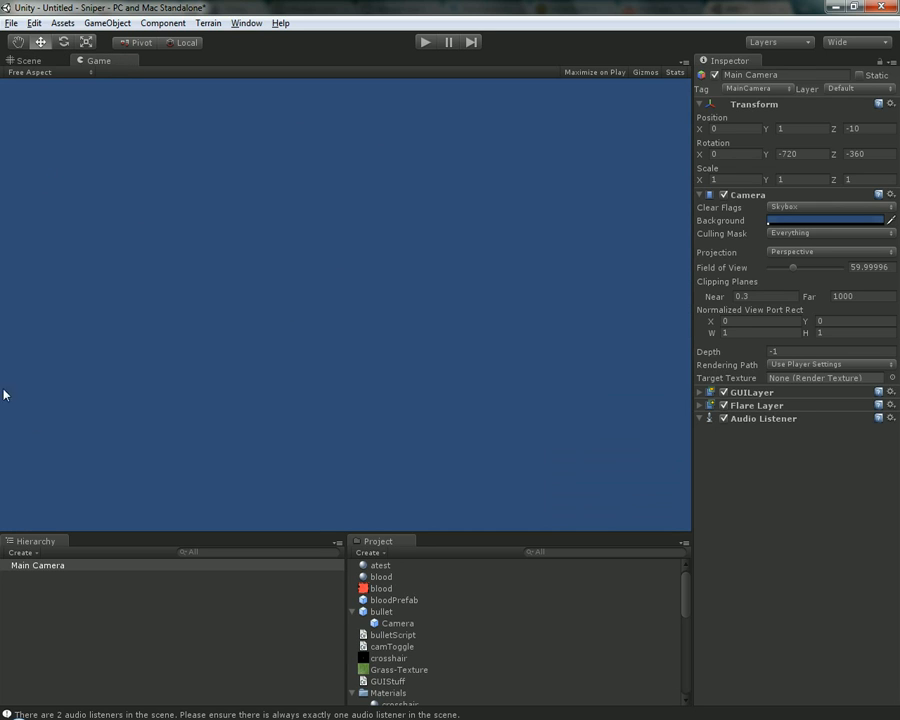
click(44, 61)
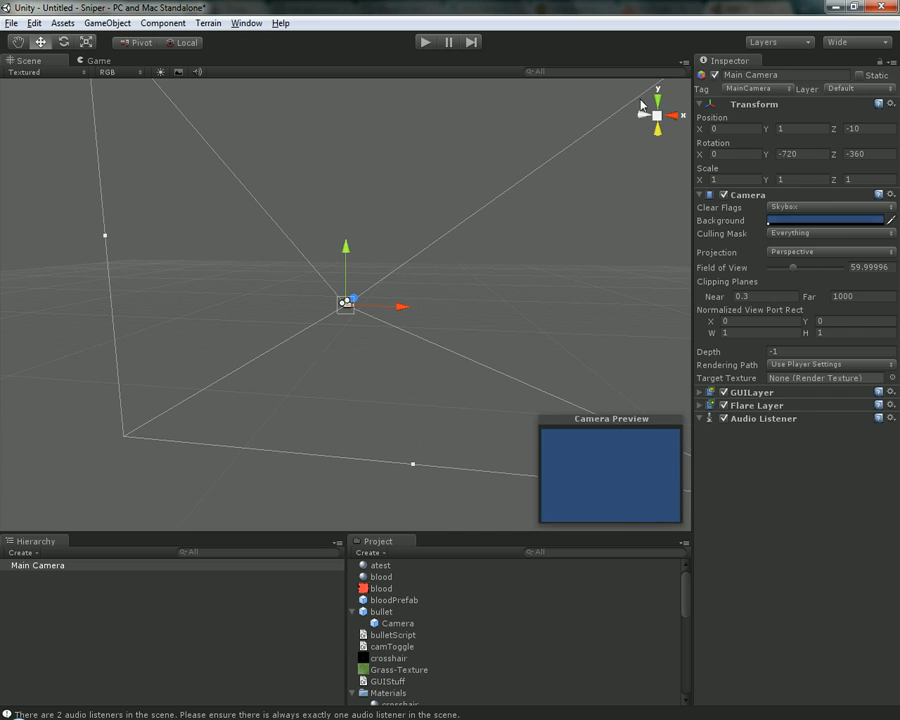
Shift the scene view slightly and deselect the Main Camera
middle_drag(506, 245, 475, 293)
click(347, 216)
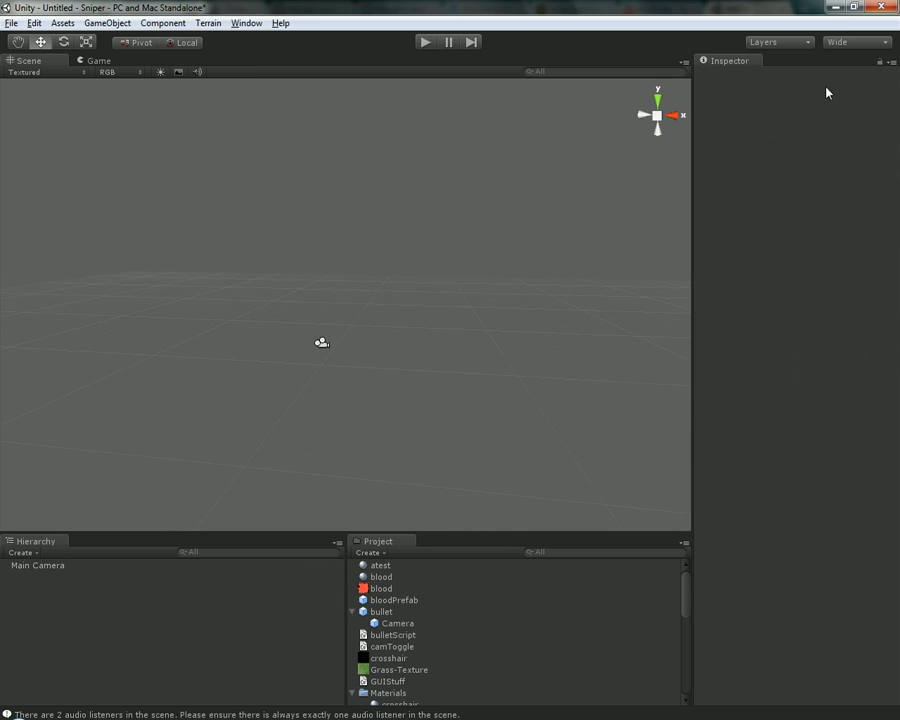
Select the Main Camera in the scene view and in the Hierarchy
click(321, 344)
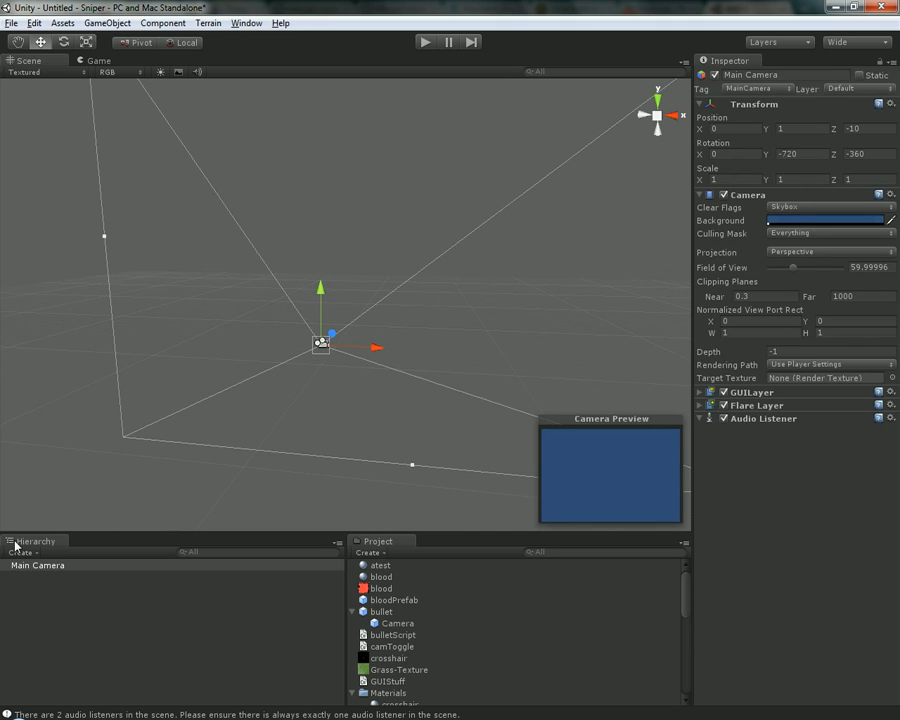
click(55, 570)
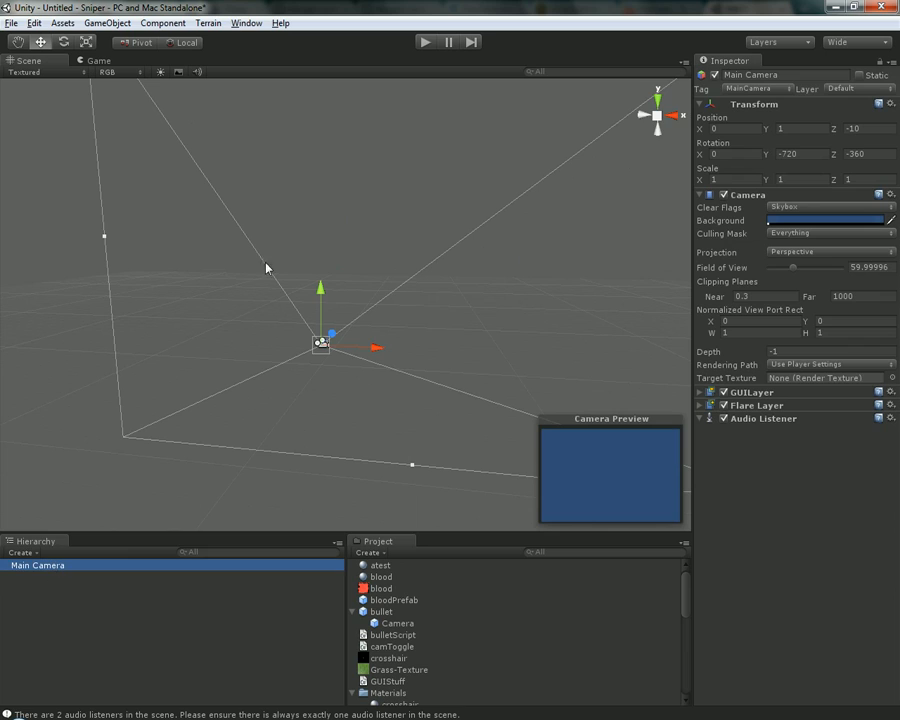
alt+drag(346, 414, 341, 412)
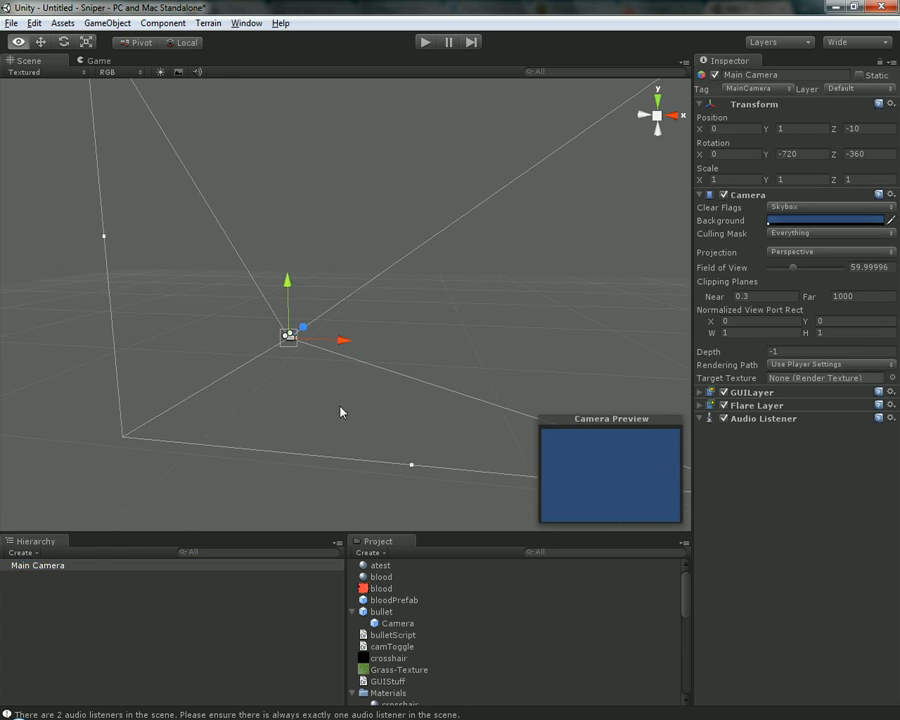
click(85, 569)
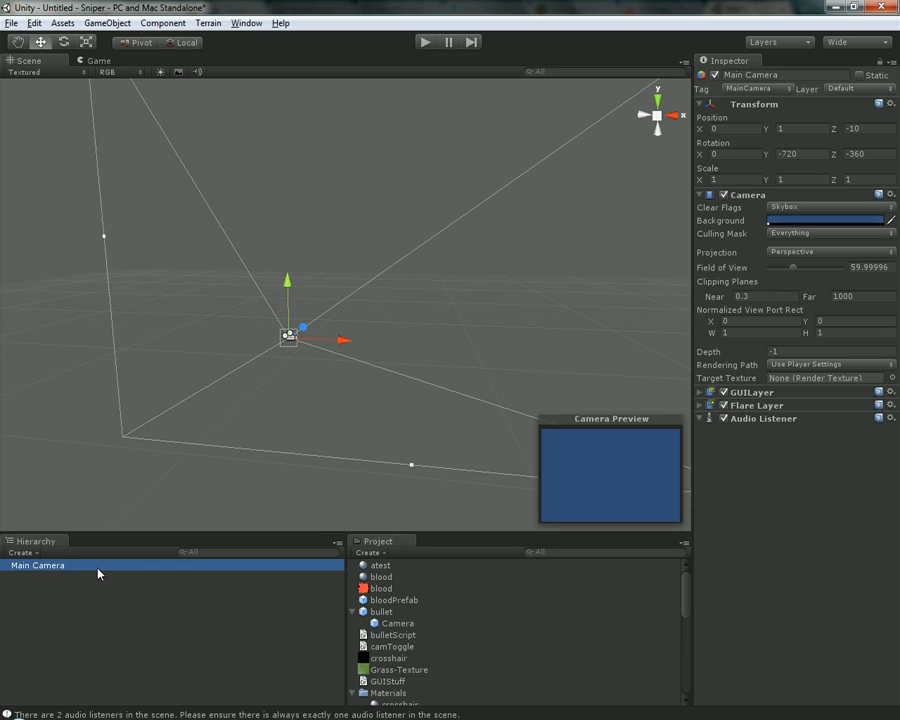
Look through the Sniper project's asset list and collapse the bullet prefab
drag(687, 591, 688, 539)
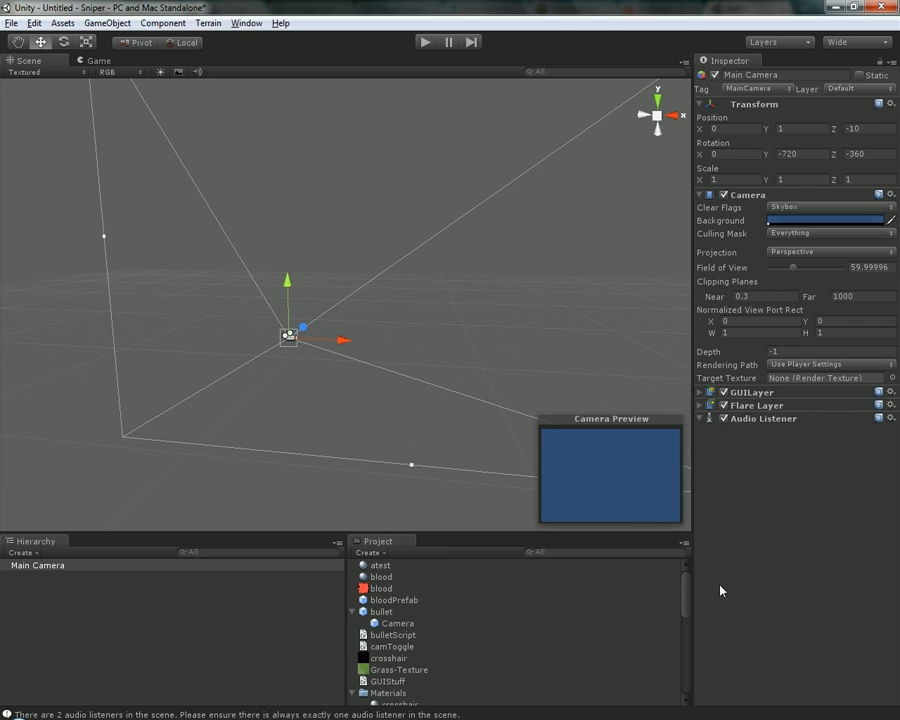
drag(687, 589, 689, 558)
click(353, 598)
drag(688, 598, 690, 685)
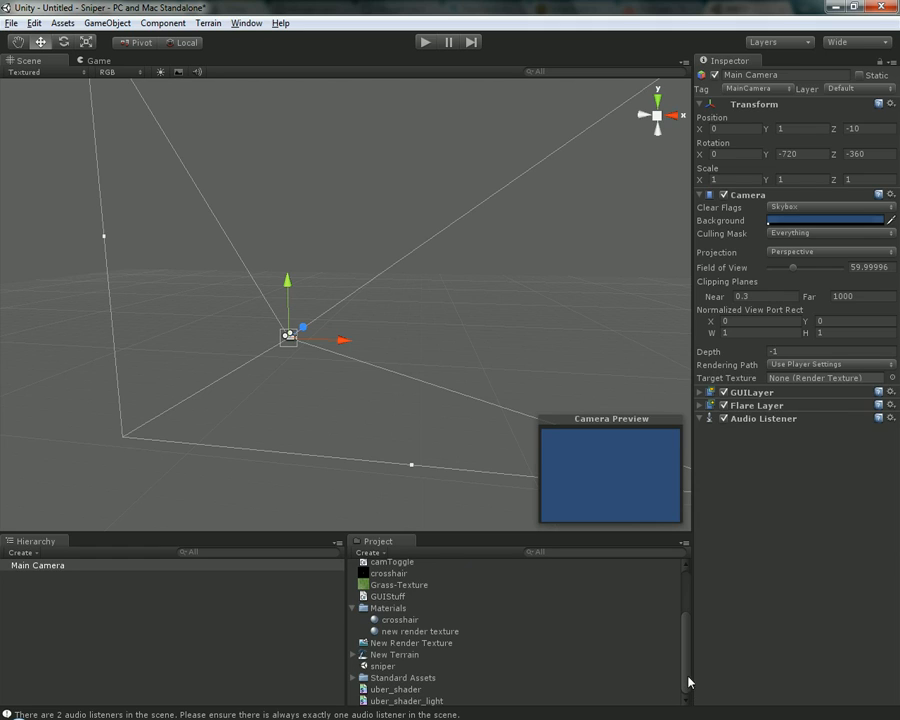
scroll(689, 688, up, 3)
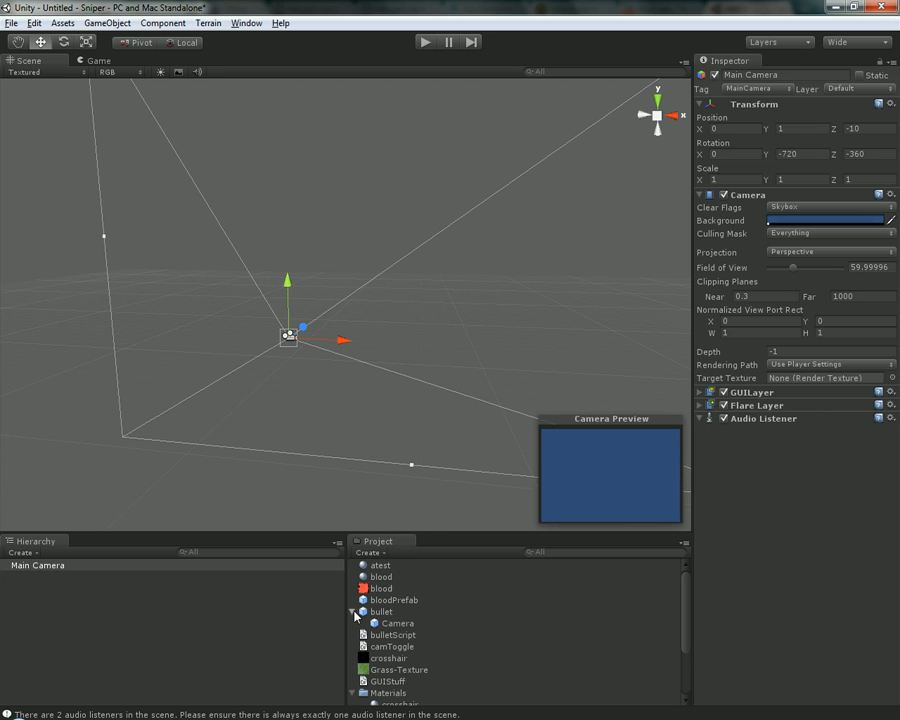
click(352, 611)
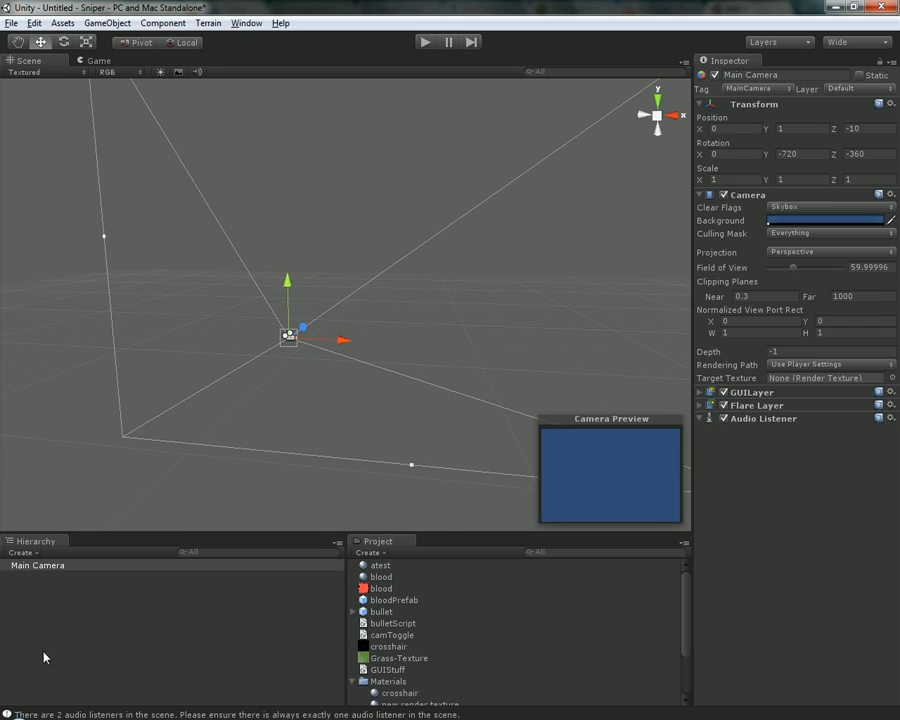
drag(683, 626, 683, 660)
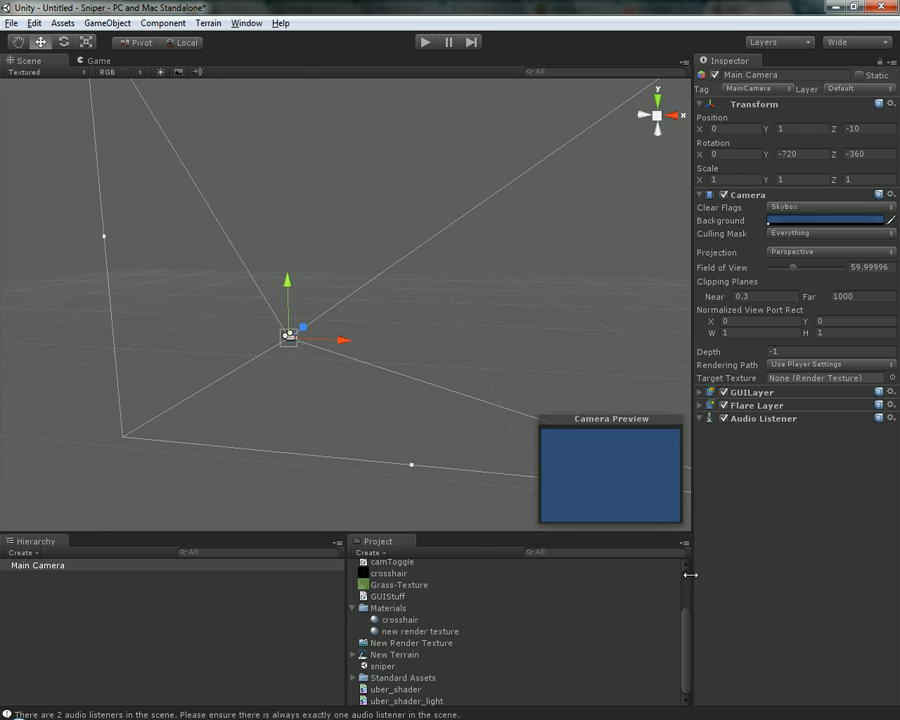
scroll(688, 584, up, 2)
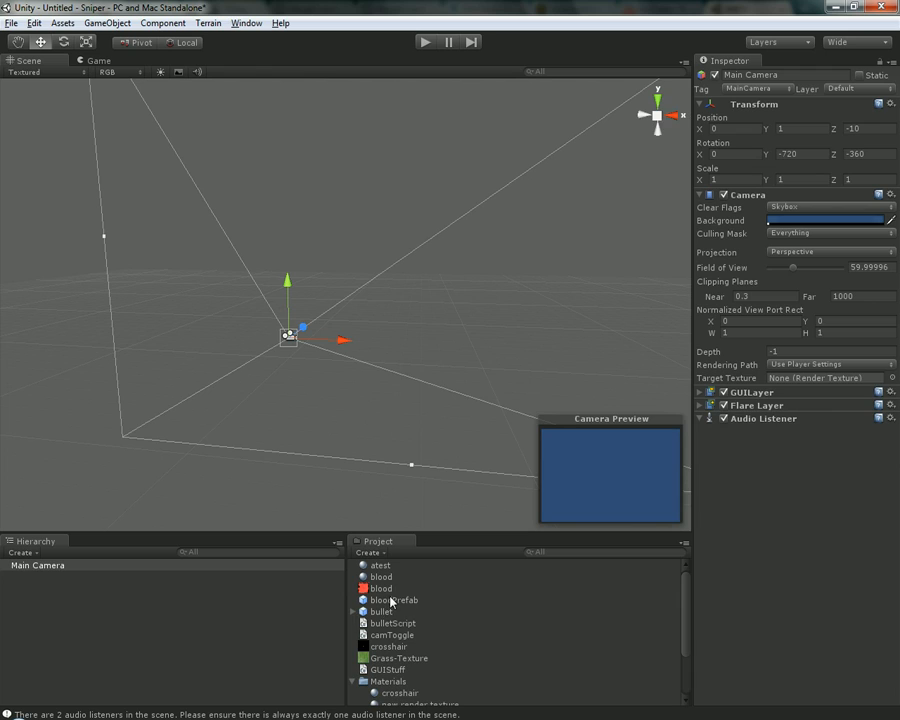
Add the bloodPrefab asset to the scene and frame it in the scene view
drag(407, 604, 200, 597)
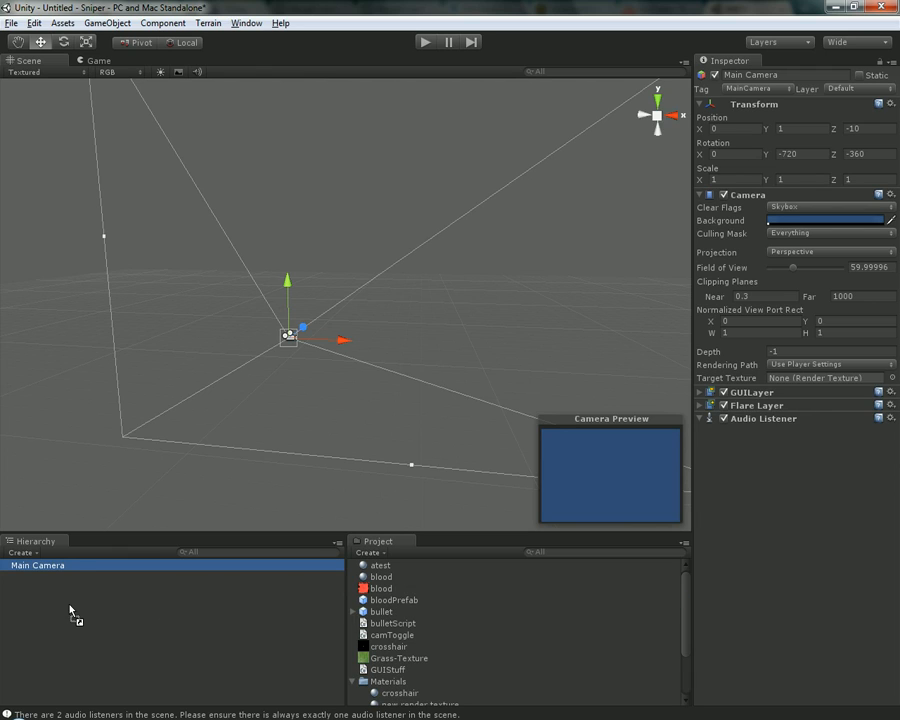
drag(70, 612, 72, 614)
key(f)
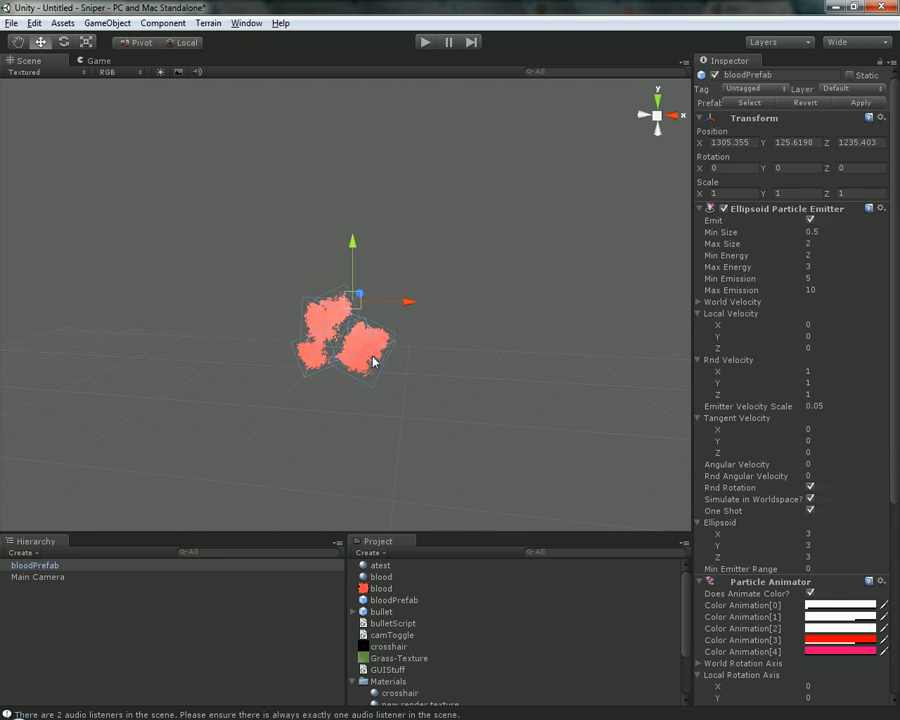
alt+drag(372, 362, 484, 321)
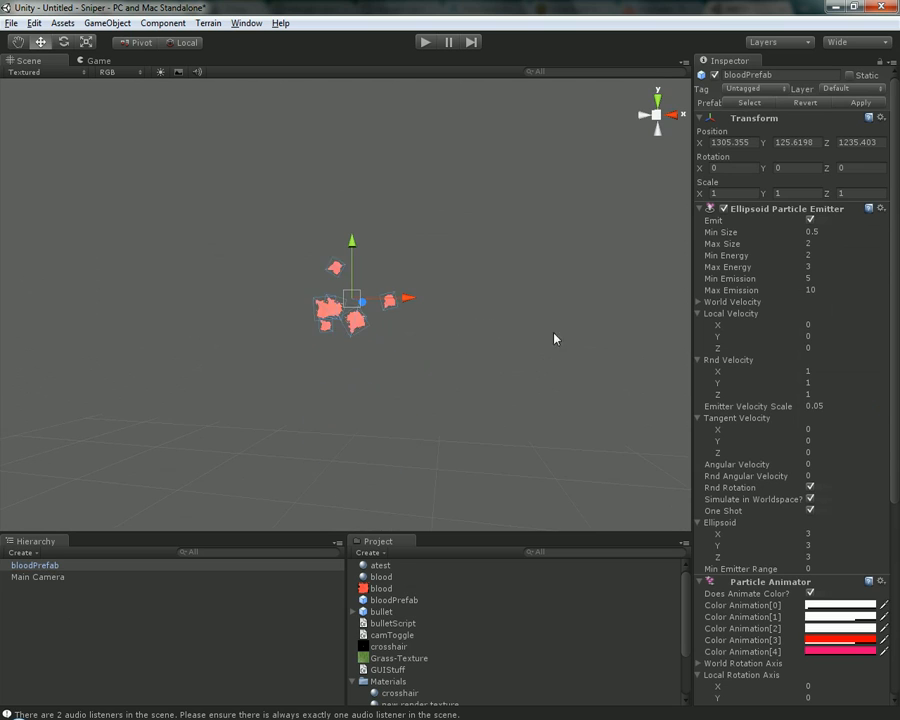
Review bloodPrefab's particle settings and delete the object from the scene
drag(896, 210, 896, 246)
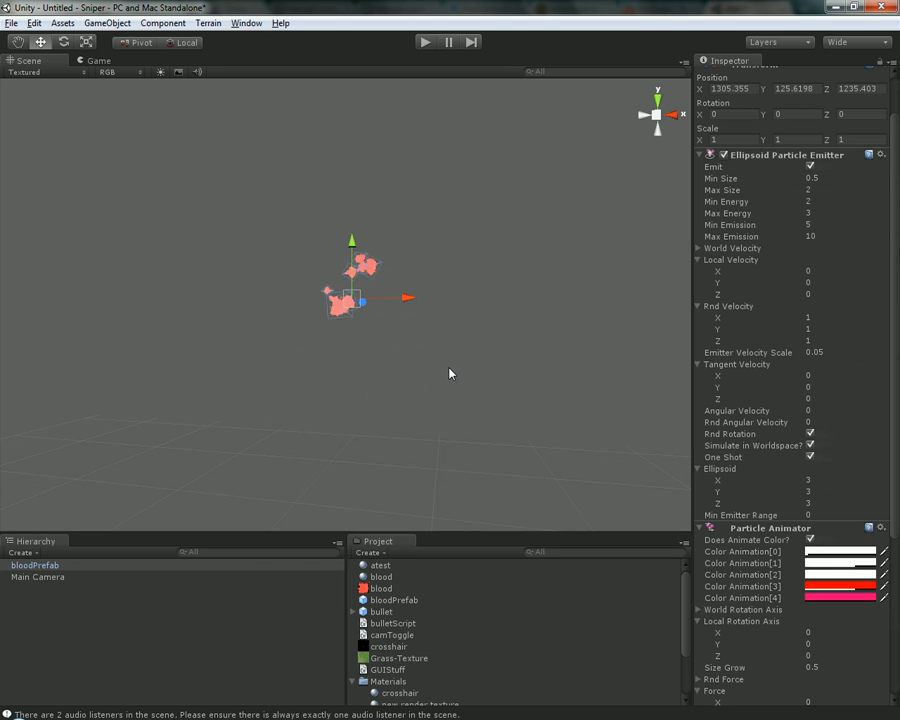
key(Delete)
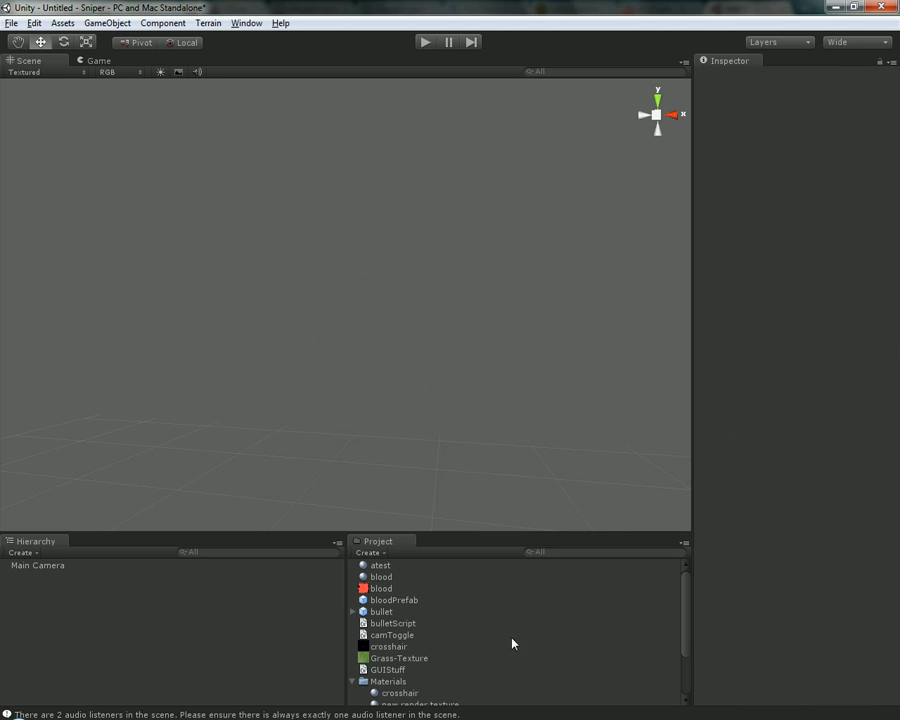
mouse_move(688, 581)
mouse_down()
mouse_move(687, 627)
mouse_move(682, 572)
mouse_up()
Switch to Windows Explorer and open the Assets folder of the TTOSTest project in the Documents library
key(super)
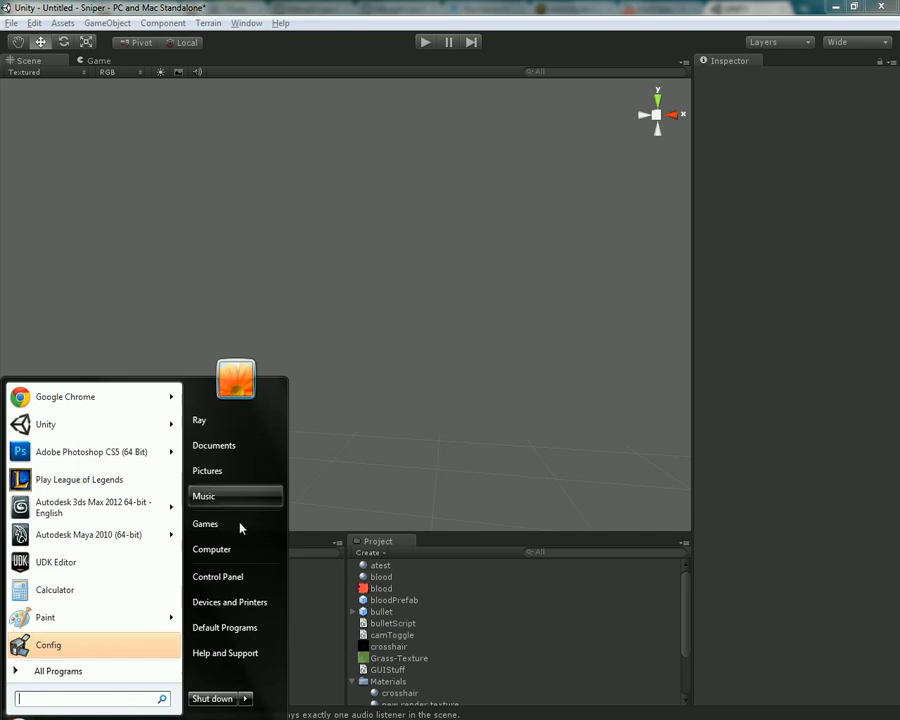
click(233, 445)
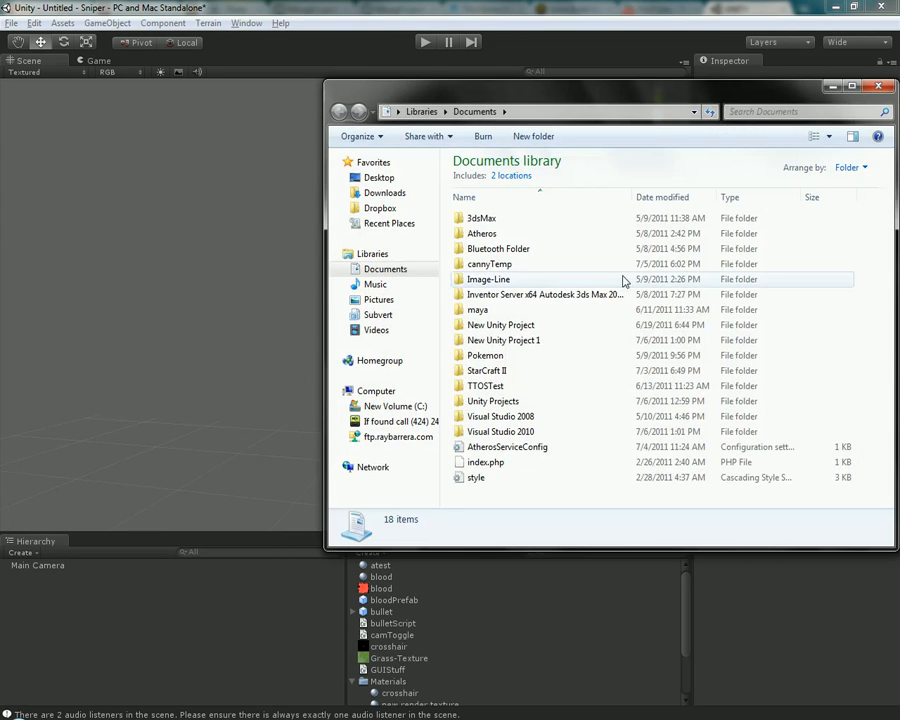
double_click(530, 389)
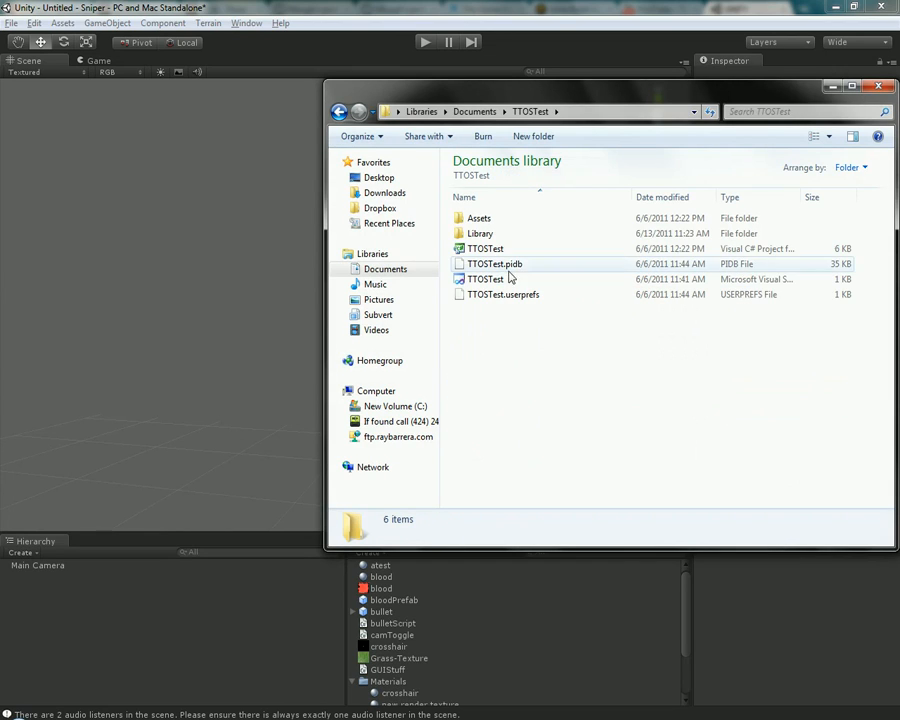
double_click(522, 218)
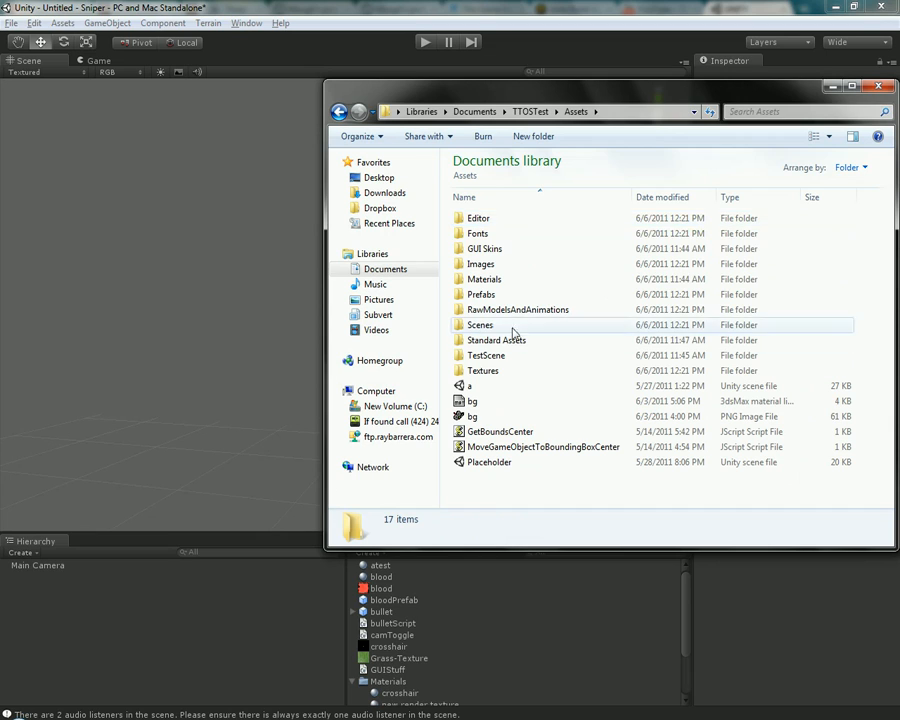
Look inside the Editor and Images folders, return to Assets, and select the RawModelsAndAnimations folder
double_click(510, 222)
key(BackSpace)
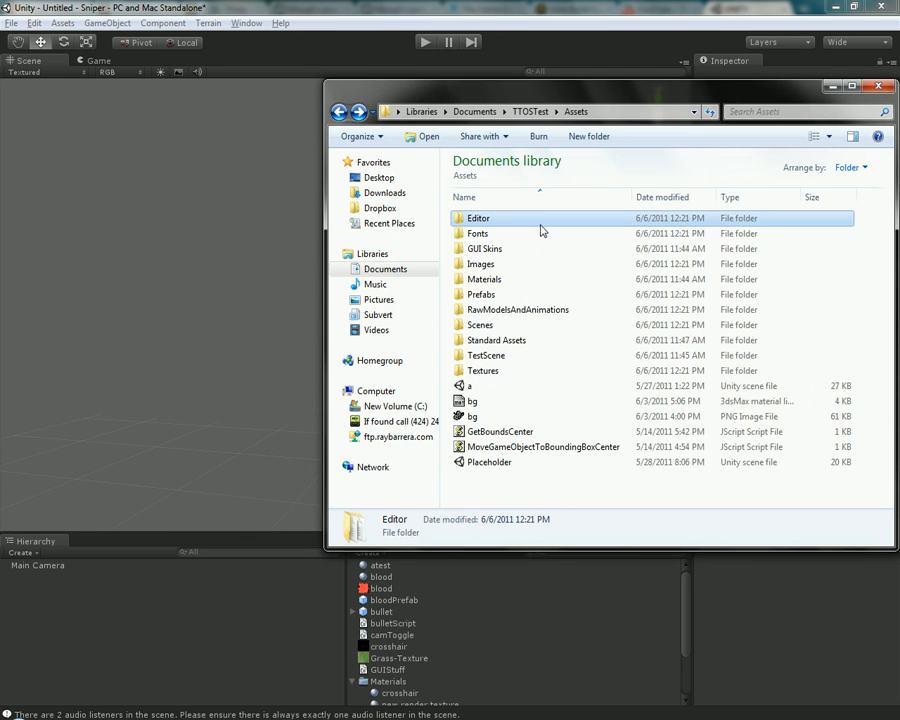
double_click(500, 264)
key(BackSpace)
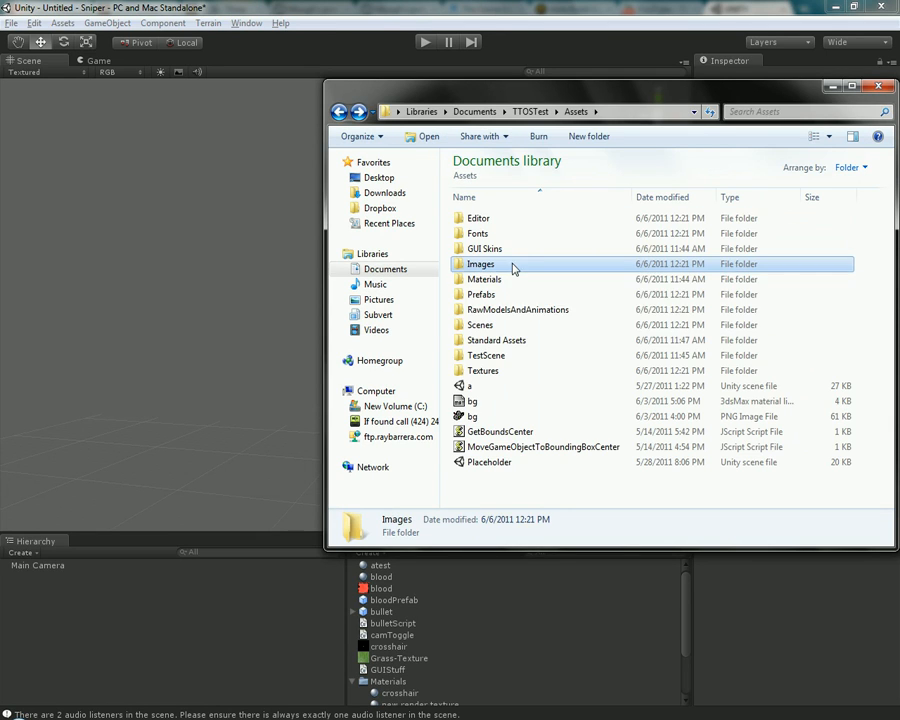
click(508, 310)
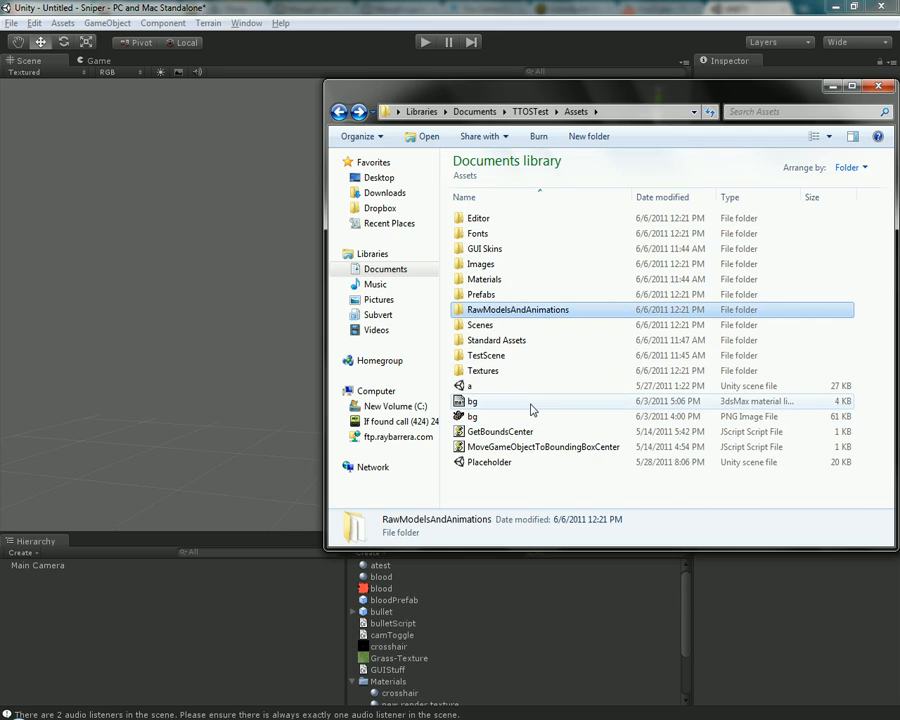
Import the bg PNG image from the Assets folder into the Unity project and display its texture import settings
click(499, 417)
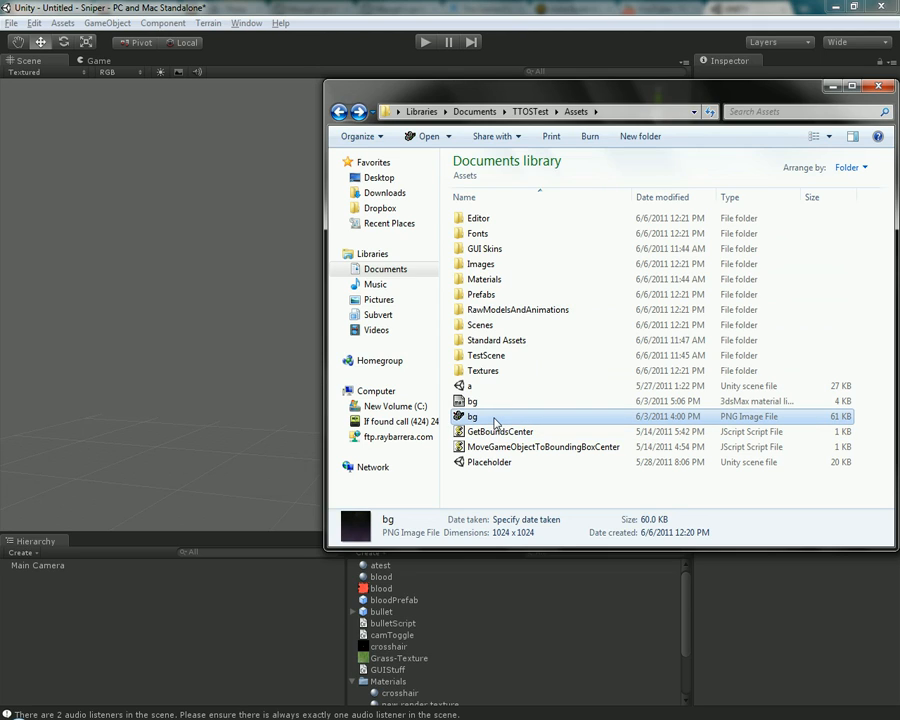
drag(494, 423, 539, 611)
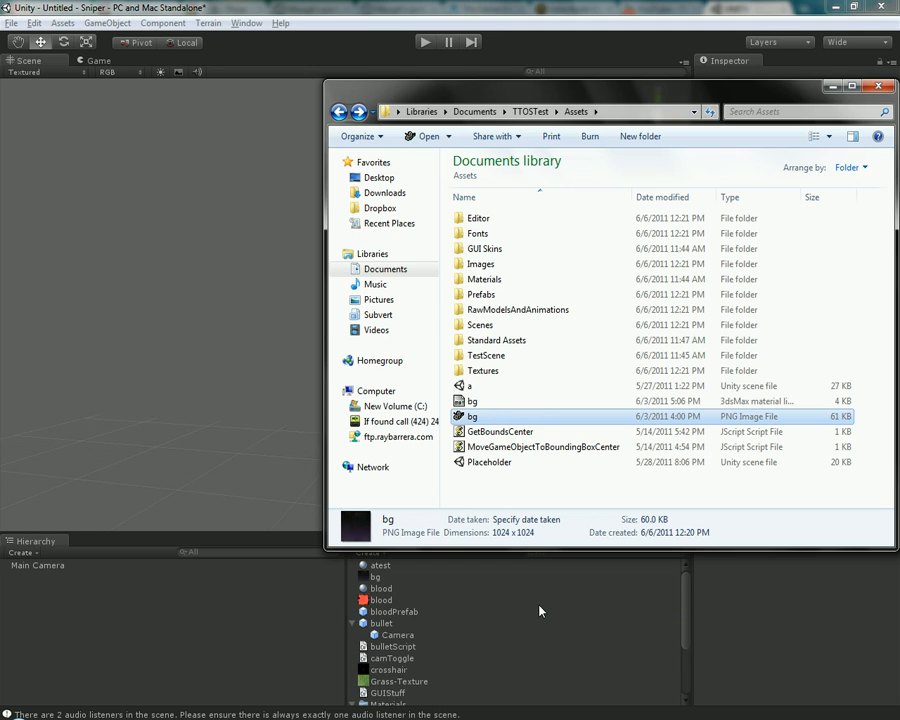
drag(487, 4, 483, 10)
click(370, 587)
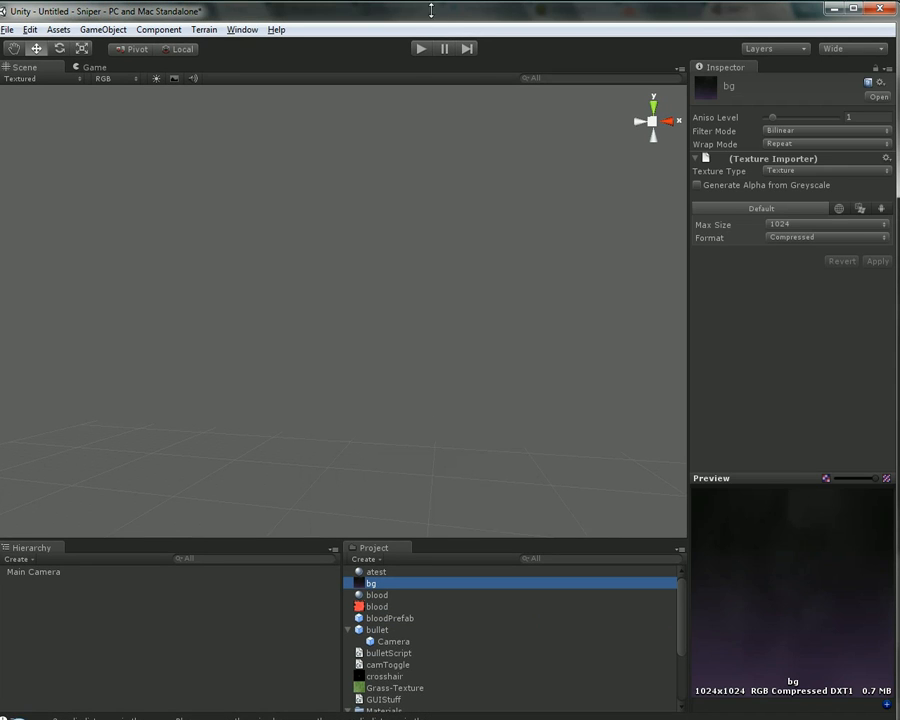
double_click(437, 14)
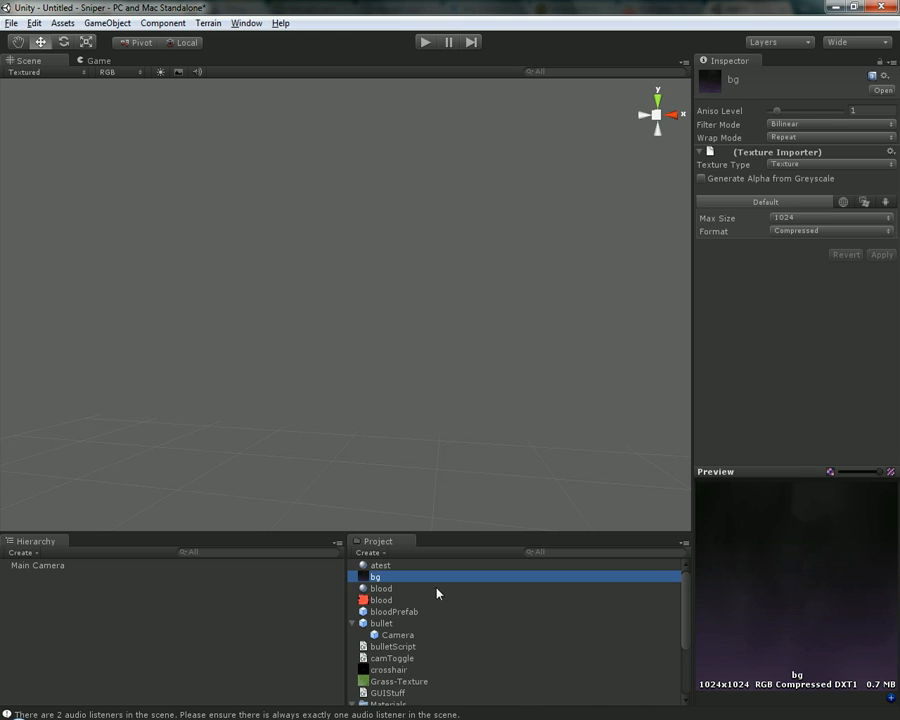
right_drag(438, 298, 408, 414)
middle_drag(408, 414, 427, 320)
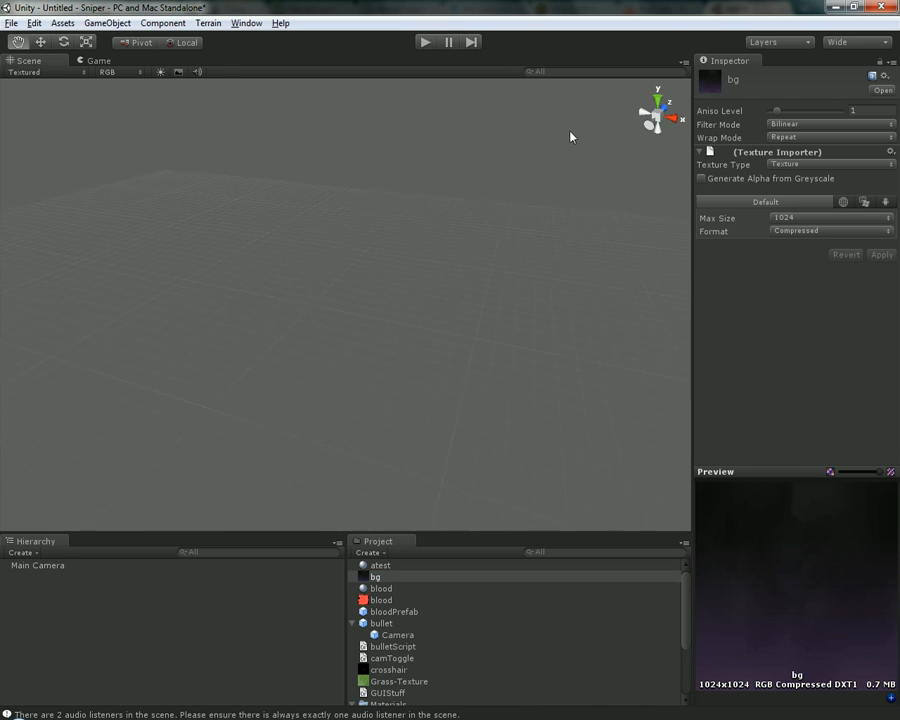
right_drag(570, 137, 370, 366)
middle_drag(370, 366, 864, 165)
right_drag(864, 165, 822, 176)
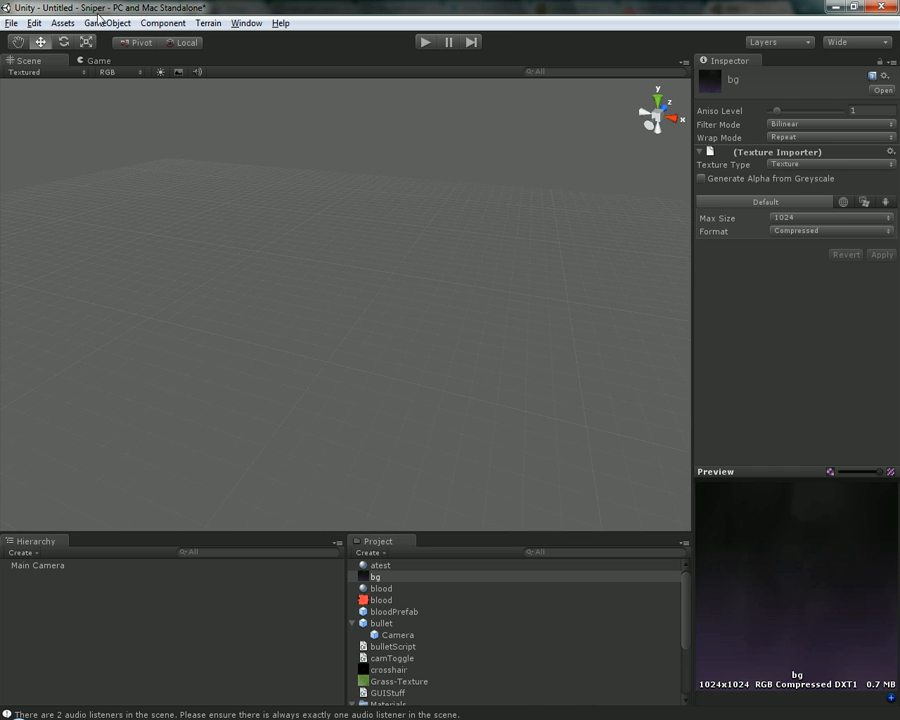
click(40, 23)
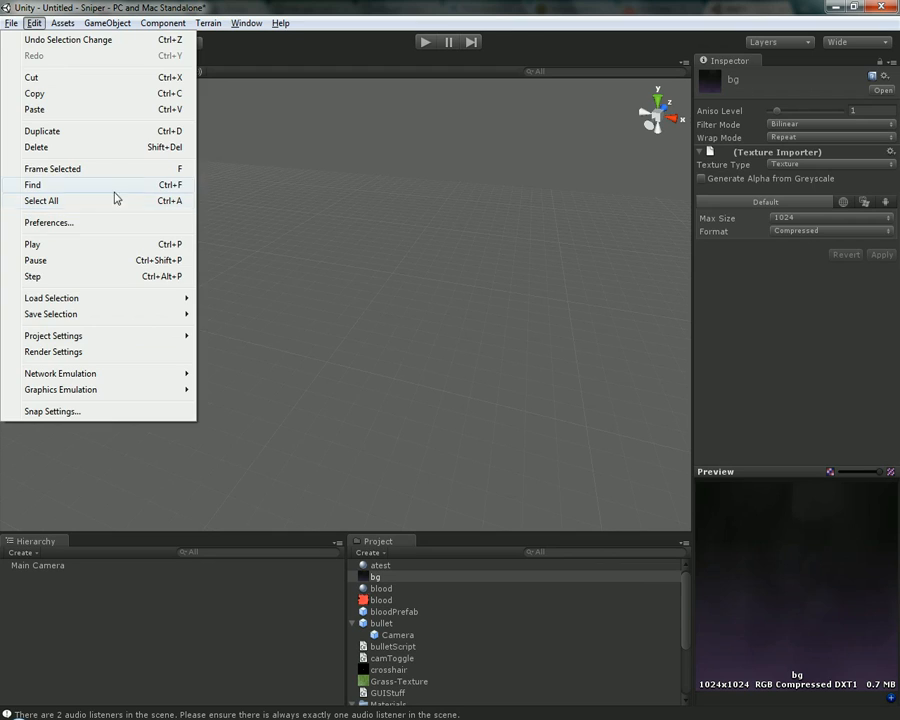
mouse_move(62, 23)
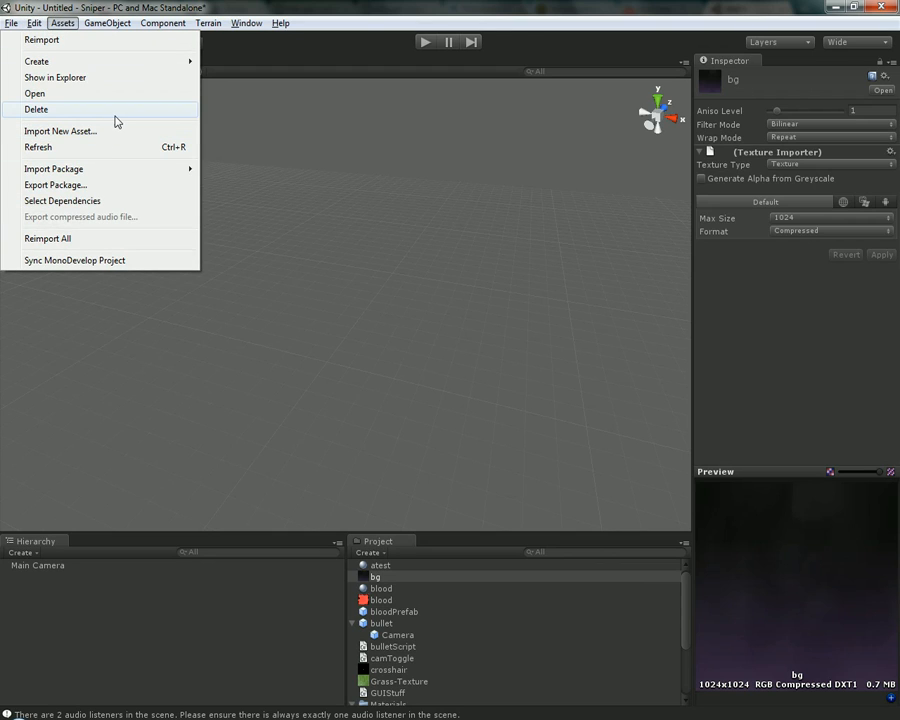
click(368, 6)
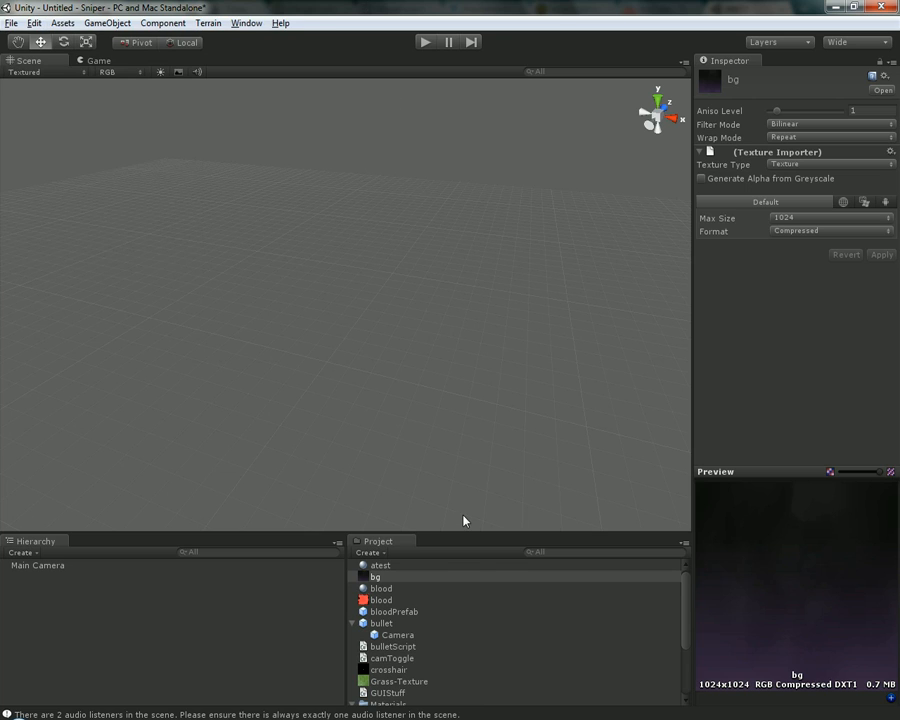
Return to the Explorer window, go up to the TTOSTest folder, and examine its Assets and Library folders and project files
key(alt+Tab)
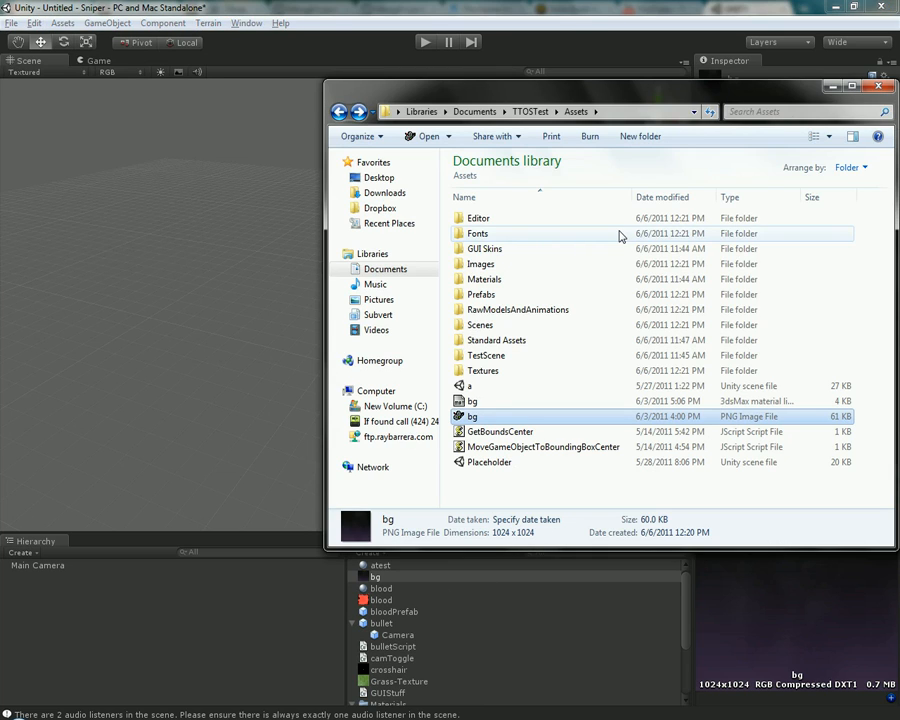
key(BackSpace)
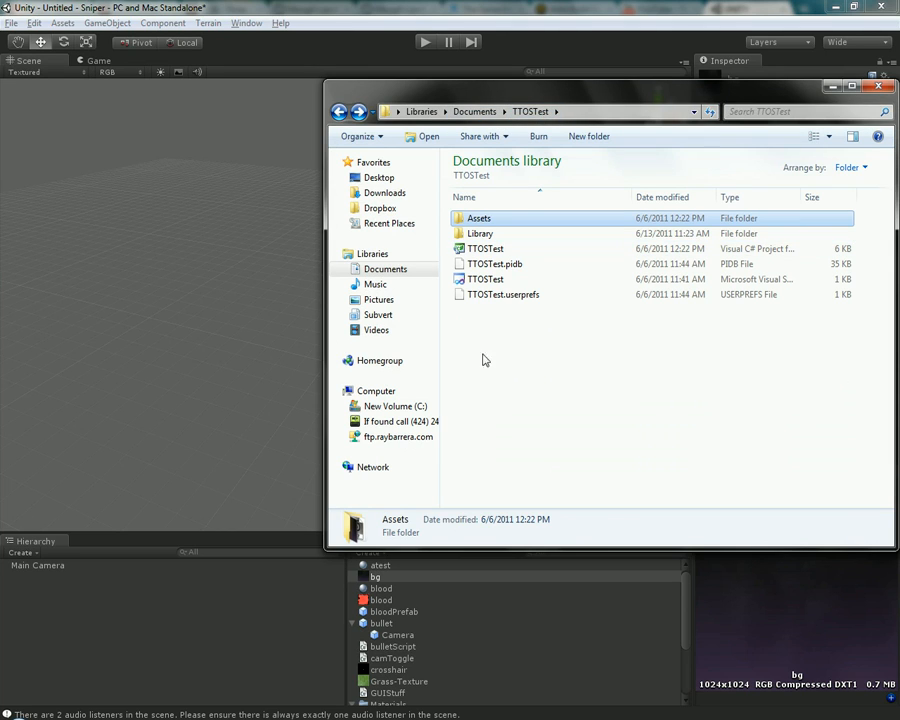
drag(568, 391, 482, 220)
click(491, 236)
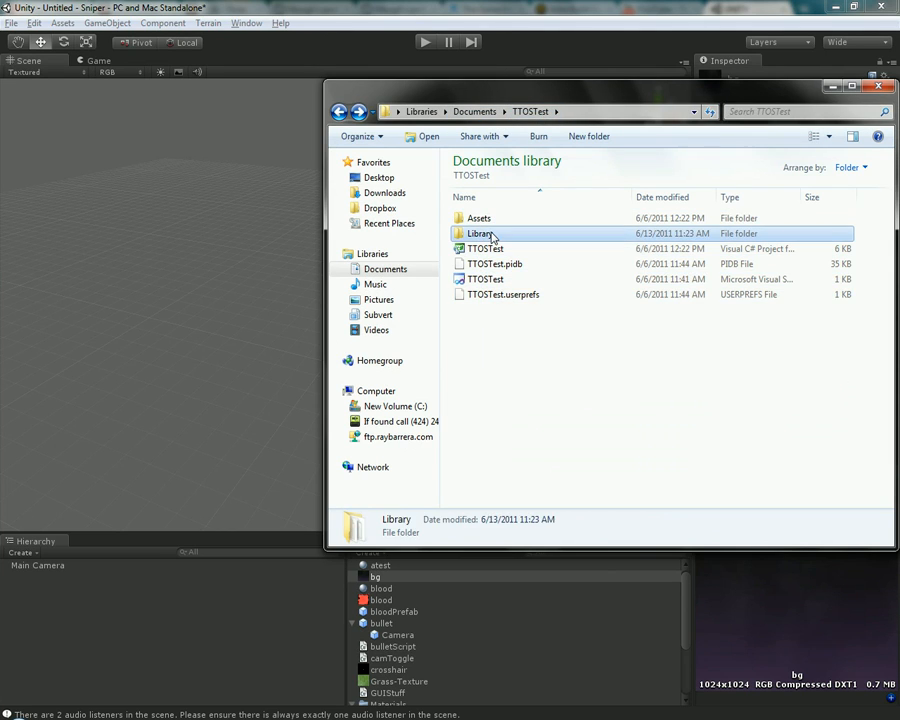
drag(537, 349, 500, 250)
click(492, 247)
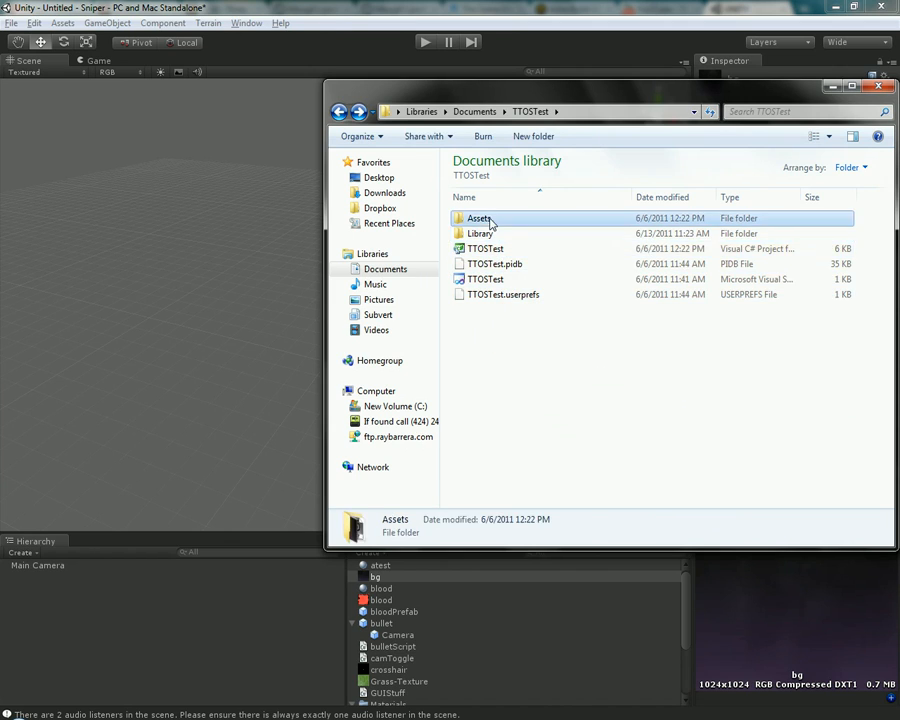
Open the TTOSTest project's Assets folder and compare its contents with the assets in the Unity Project panel
double_click(484, 220)
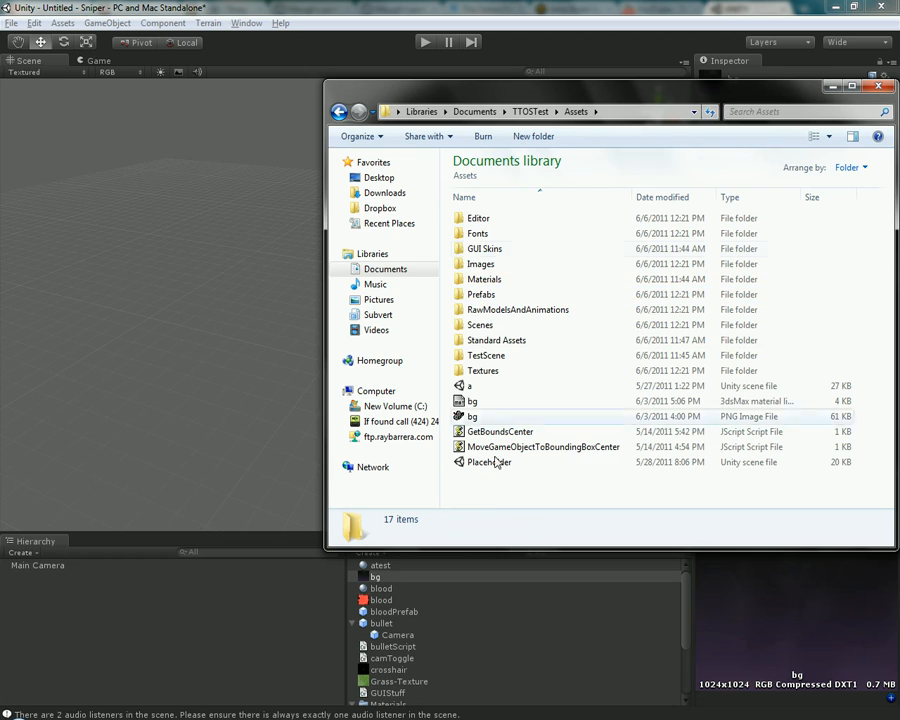
drag(687, 605, 684, 571)
key(alt+Tab)
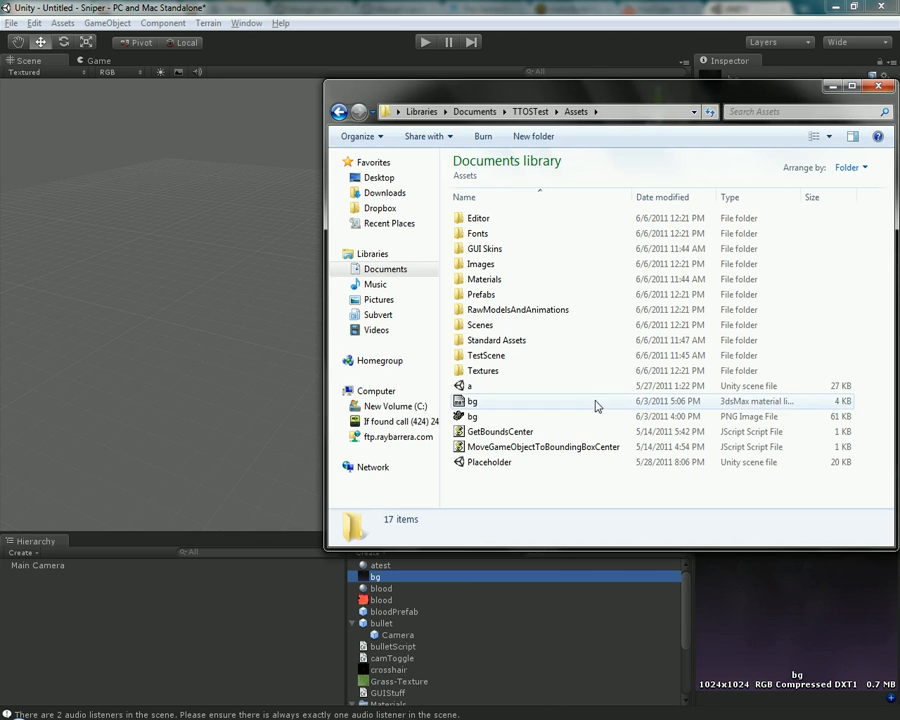
Return to the Documents library and open the Assets folder of the Sniper project inside Unity Projects
key(alt+Left)
key(alt+Left)
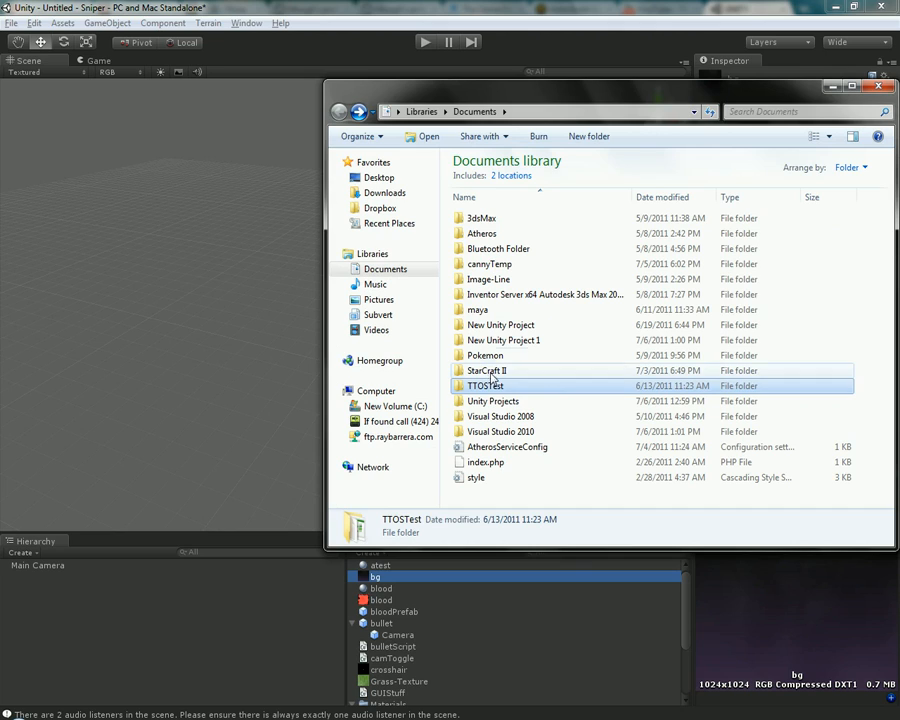
double_click(527, 402)
double_click(506, 216)
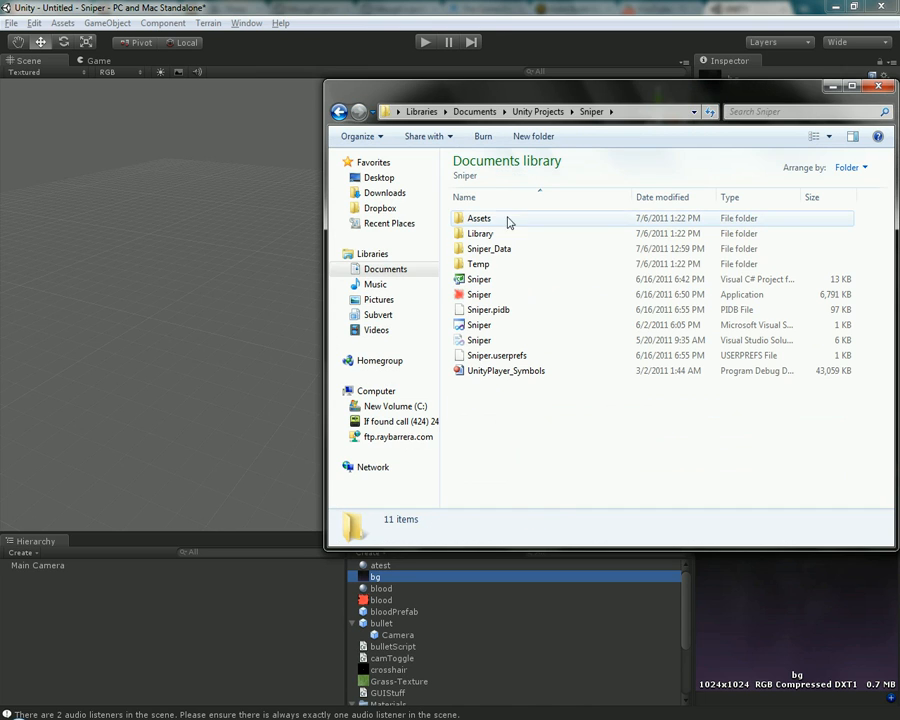
double_click(485, 218)
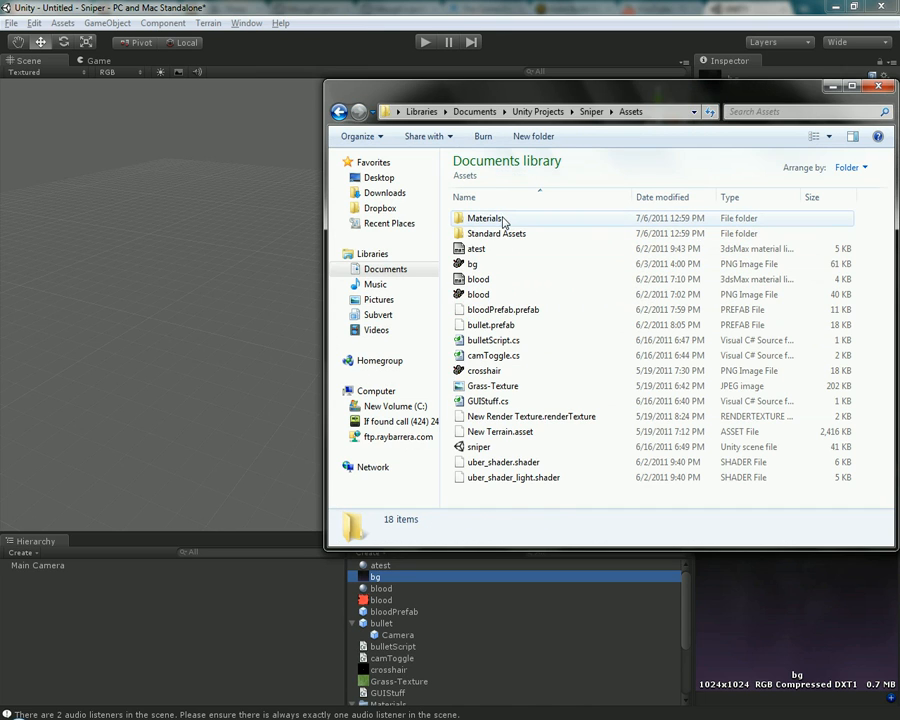
Select the atest material file in the Sniper Assets folder and compare the folder's files with the Unity Project panel
click(699, 612)
key(alt+Tab)
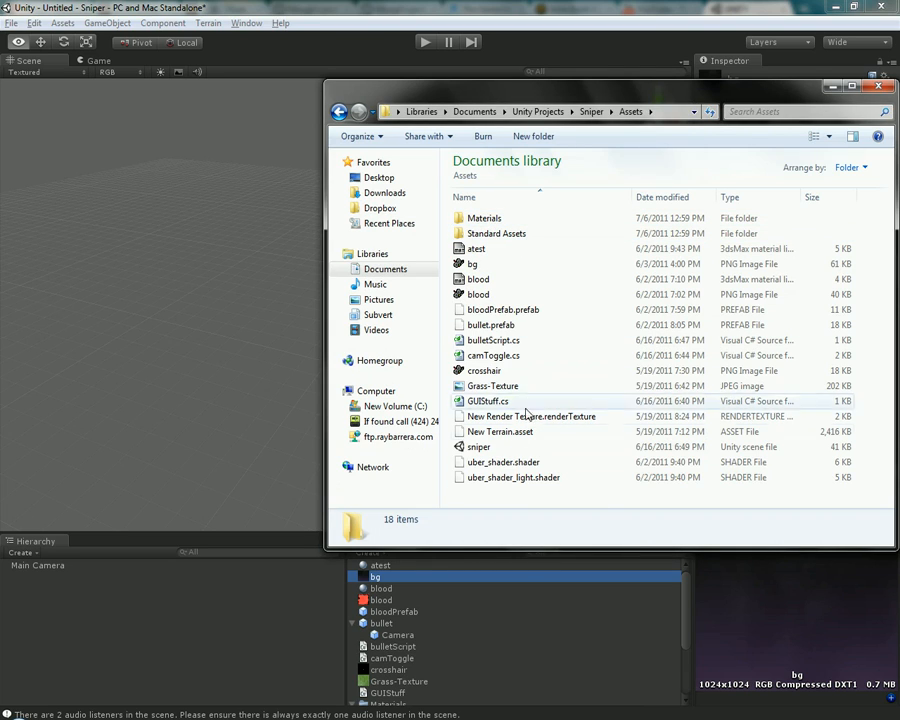
click(489, 249)
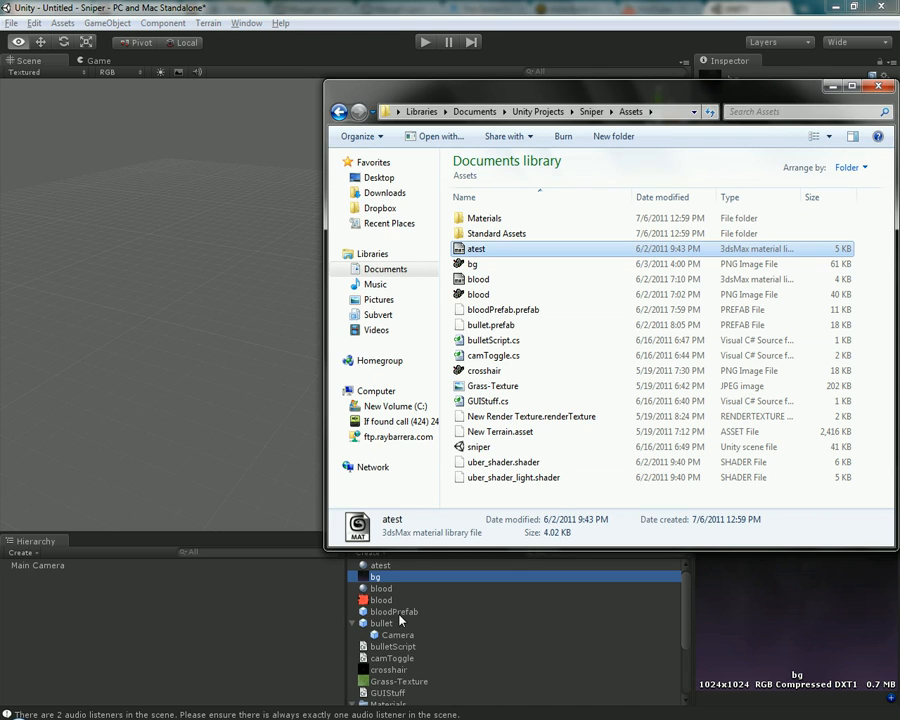
drag(687, 600, 680, 533)
key(alt+Tab)
click(275, 13)
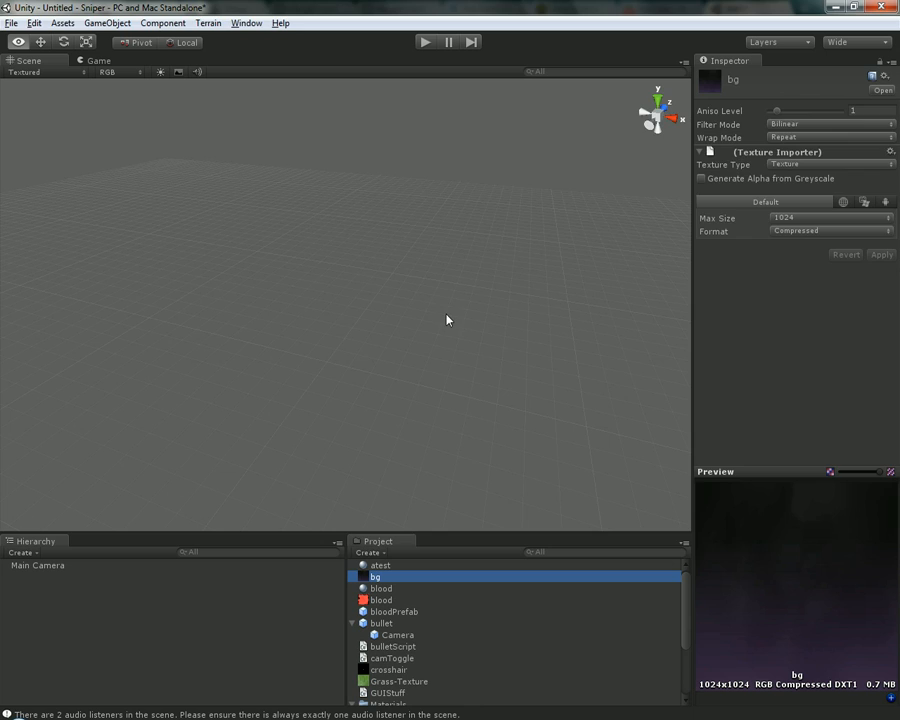
key(alt+Tab)
key(alt+Tab)
click(22, 717)
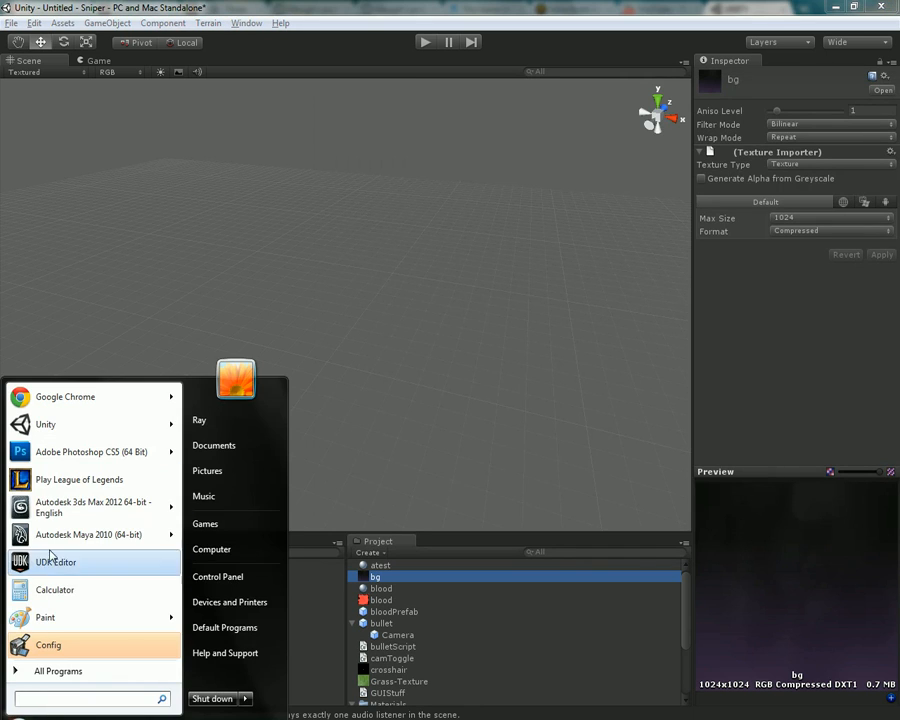
click(366, 6)
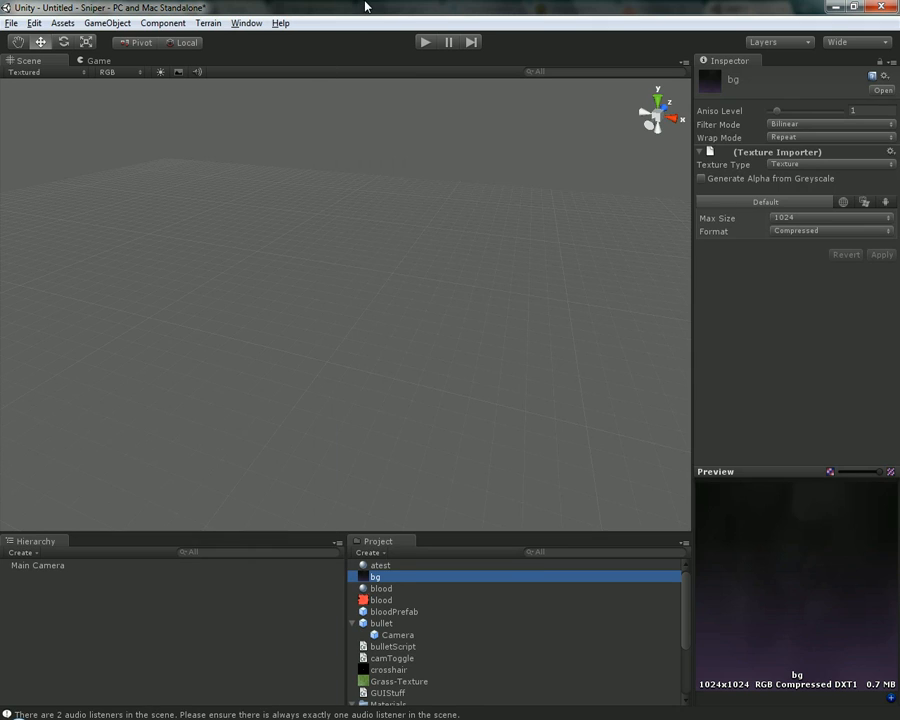
click(333, 327)
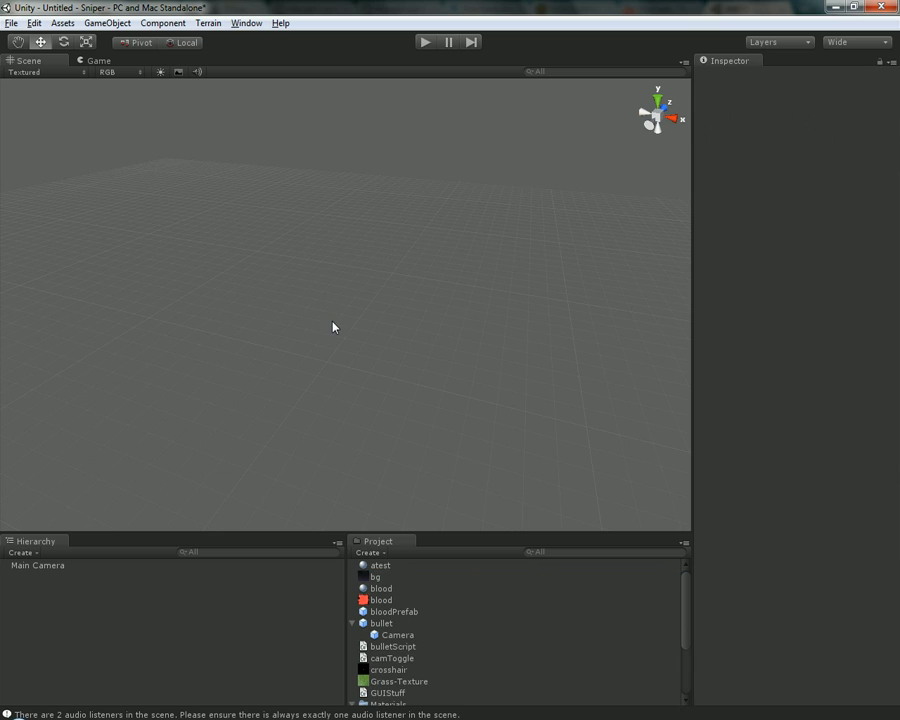
Select the bullet prefab in the Project panel to show its components, and close the Explorer window
click(538, 624)
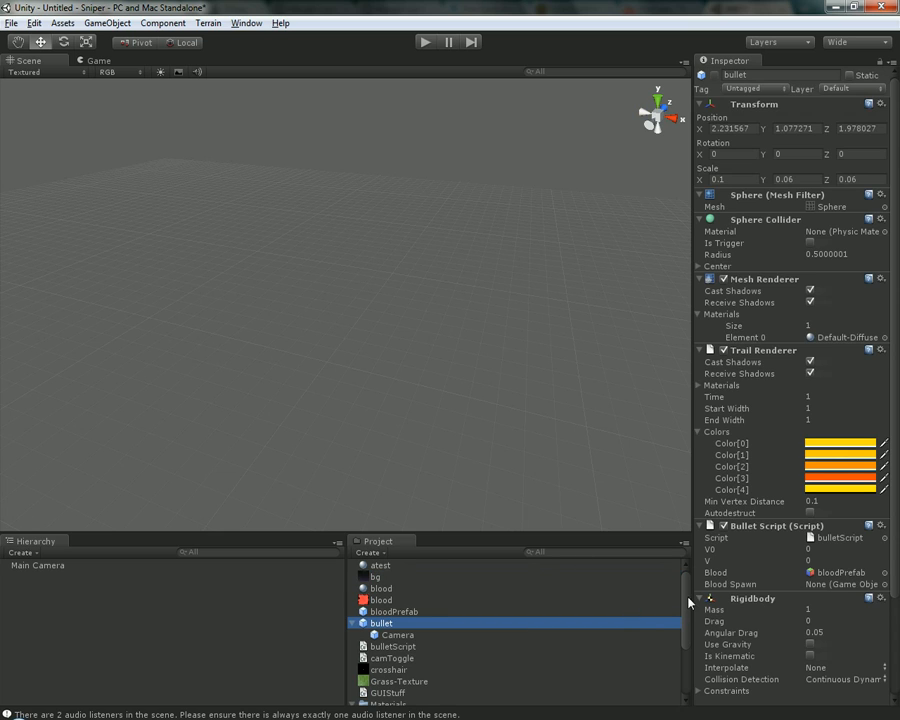
drag(686, 597, 686, 674)
key(alt+Tab)
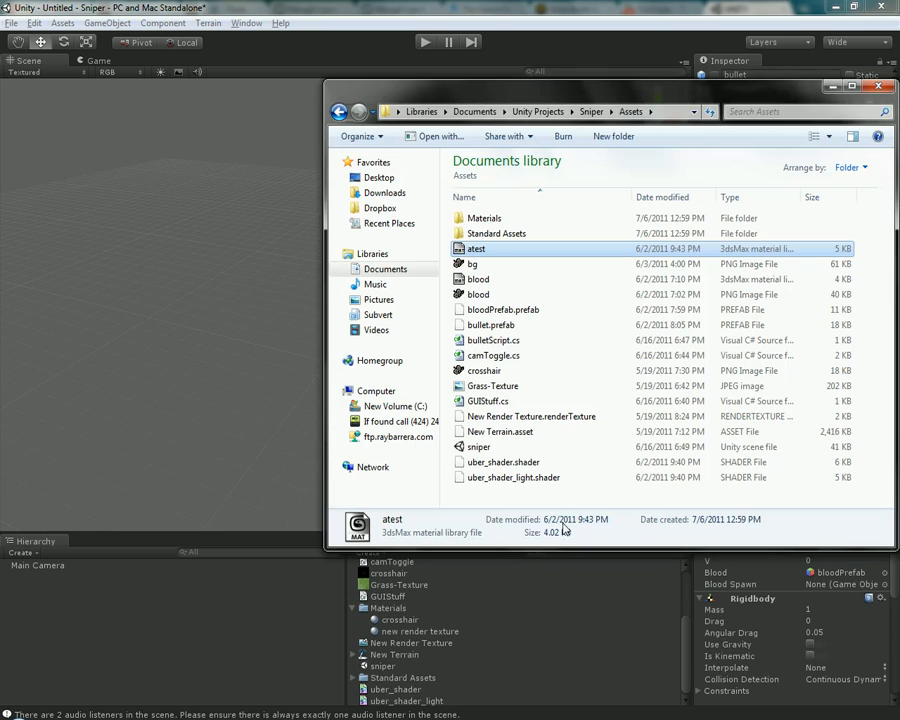
click(877, 88)
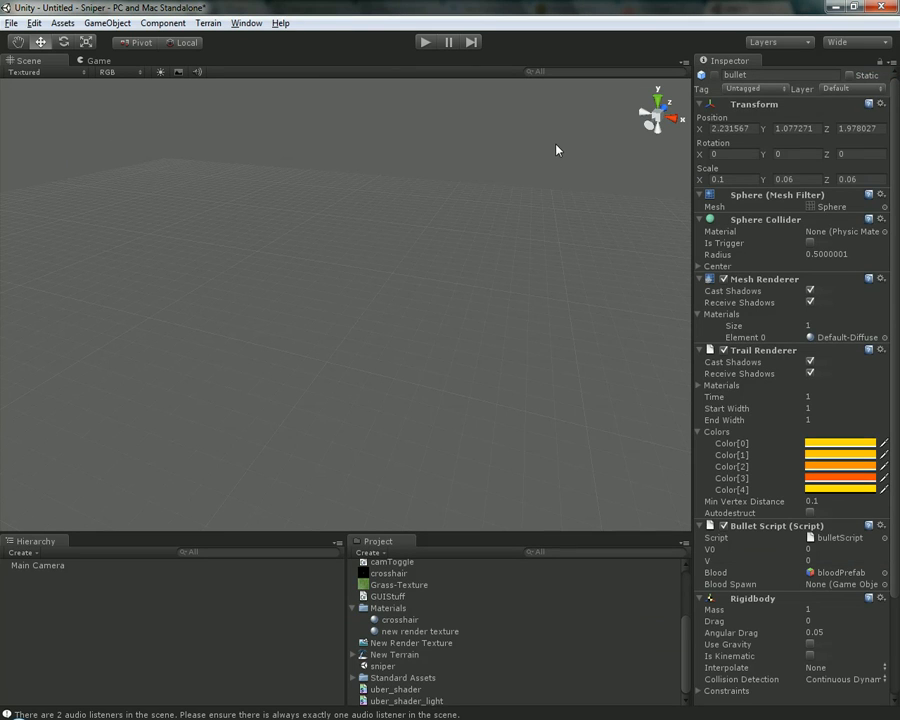
Review the scene file commands and select the sniper scene asset in the Project panel
click(11, 22)
mouse_move(250, 23)
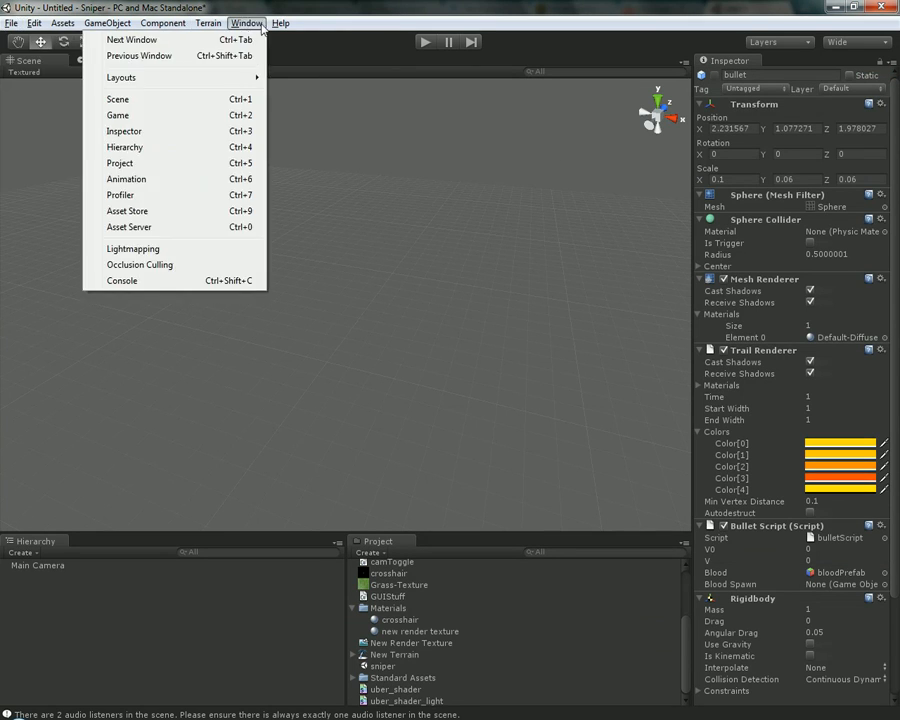
mouse_move(19, 27)
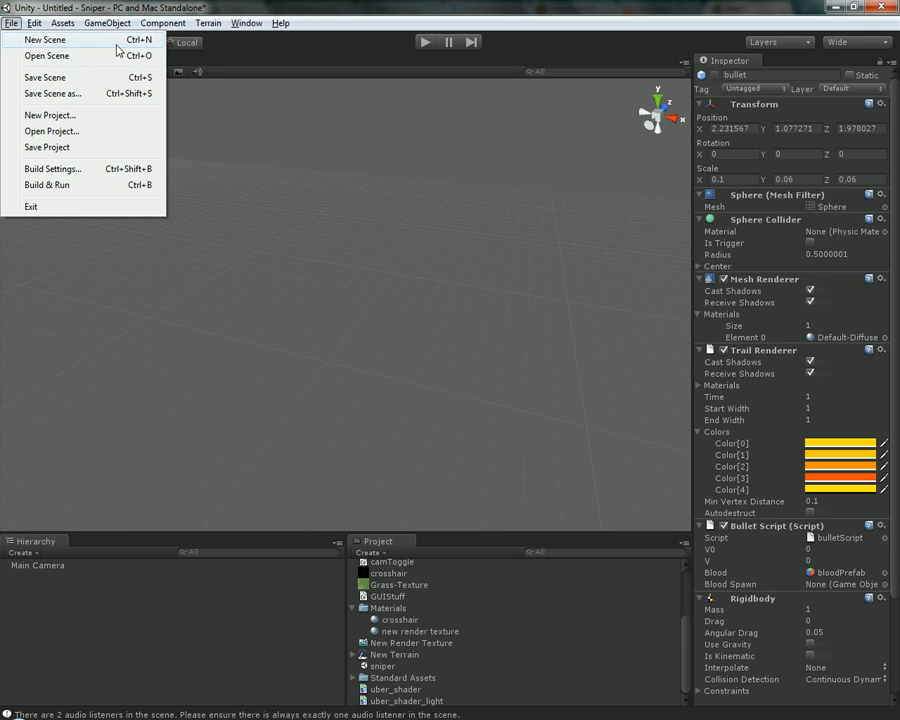
click(374, 668)
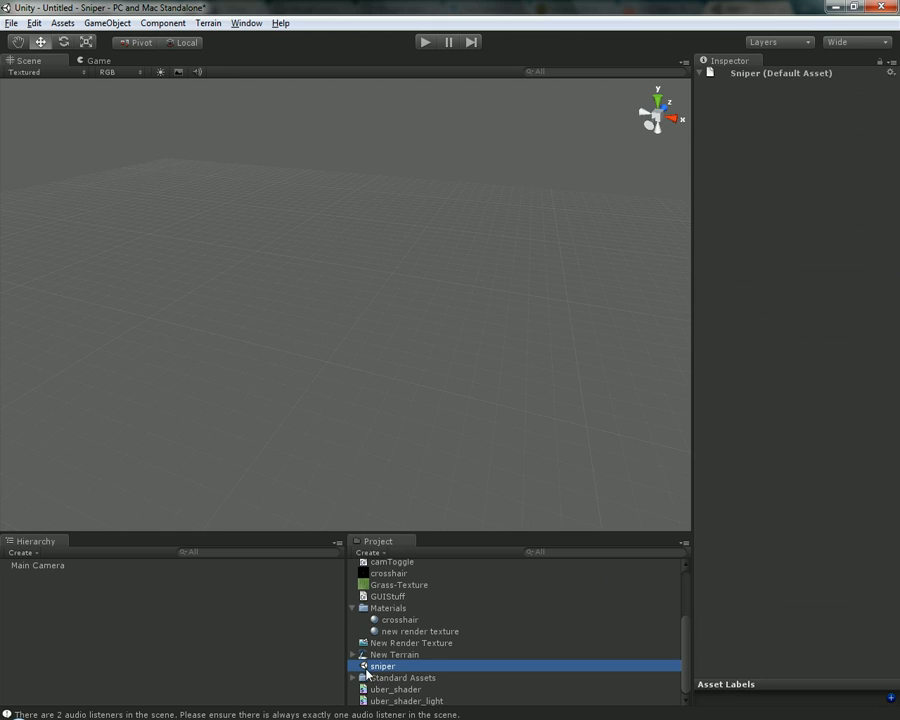
Open the Project Wizard for a new project, check the recently opened projects, and return to the new project options
click(11, 23)
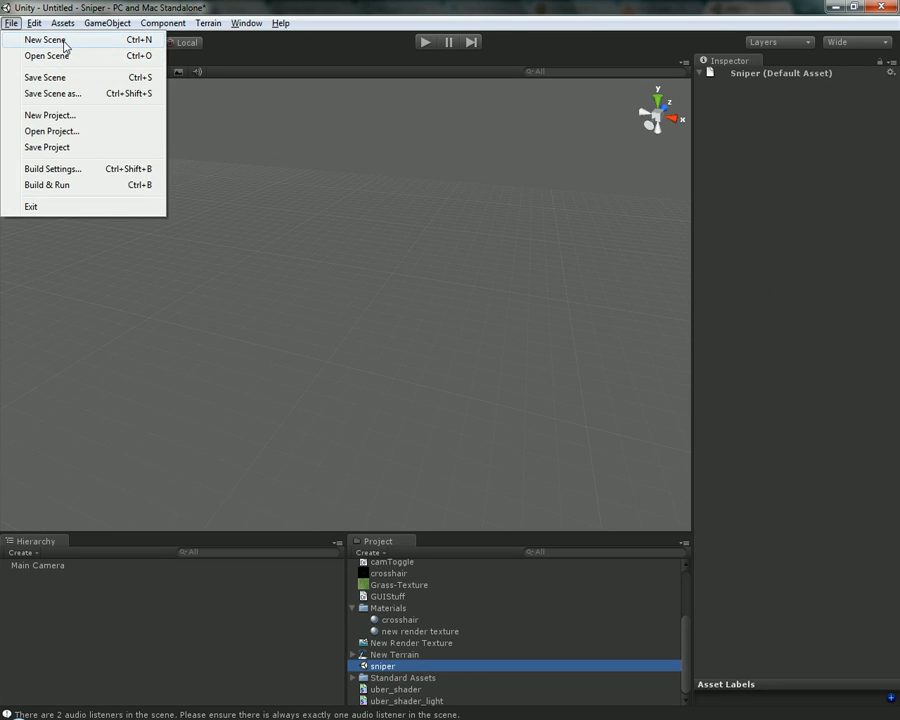
click(97, 124)
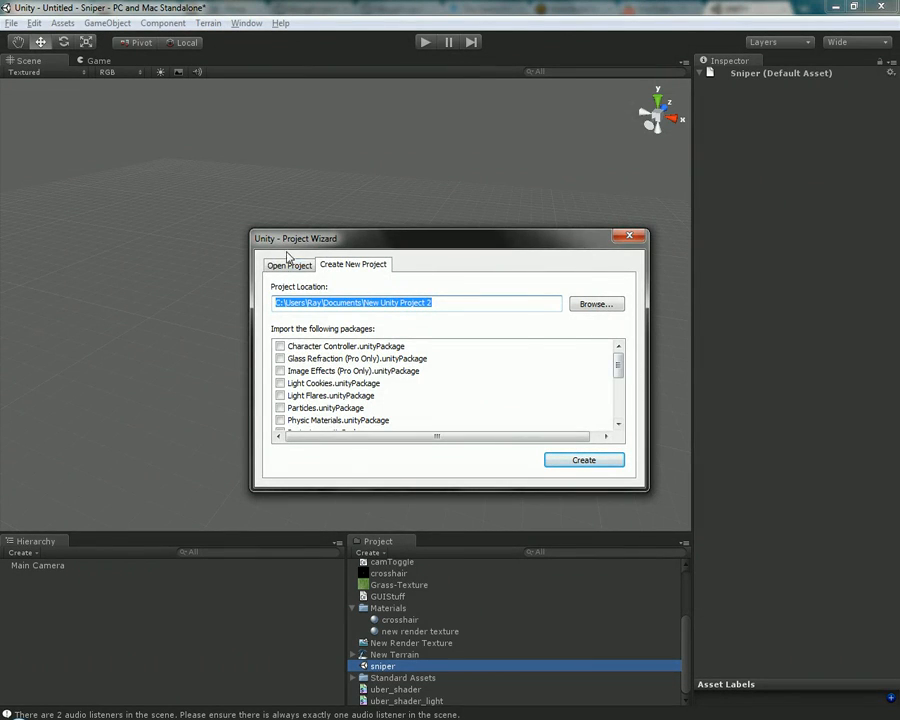
click(292, 264)
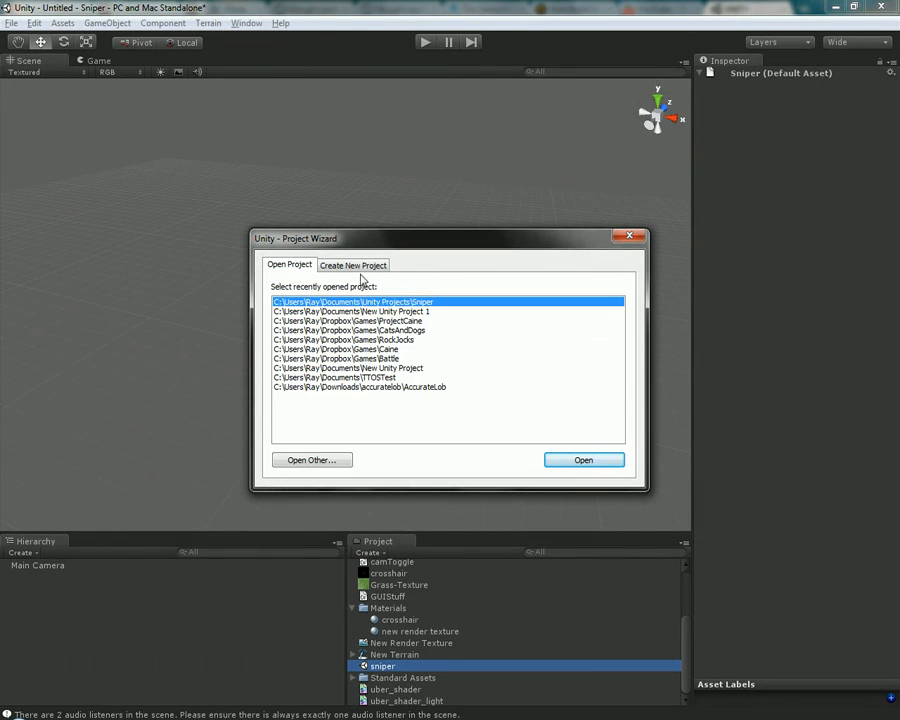
click(358, 268)
Look through the packages that can be imported into a new project, and close the Project Wizard without creating one
mouse_move(619, 363)
mouse_down()
mouse_move(615, 429)
mouse_move(617, 362)
mouse_up()
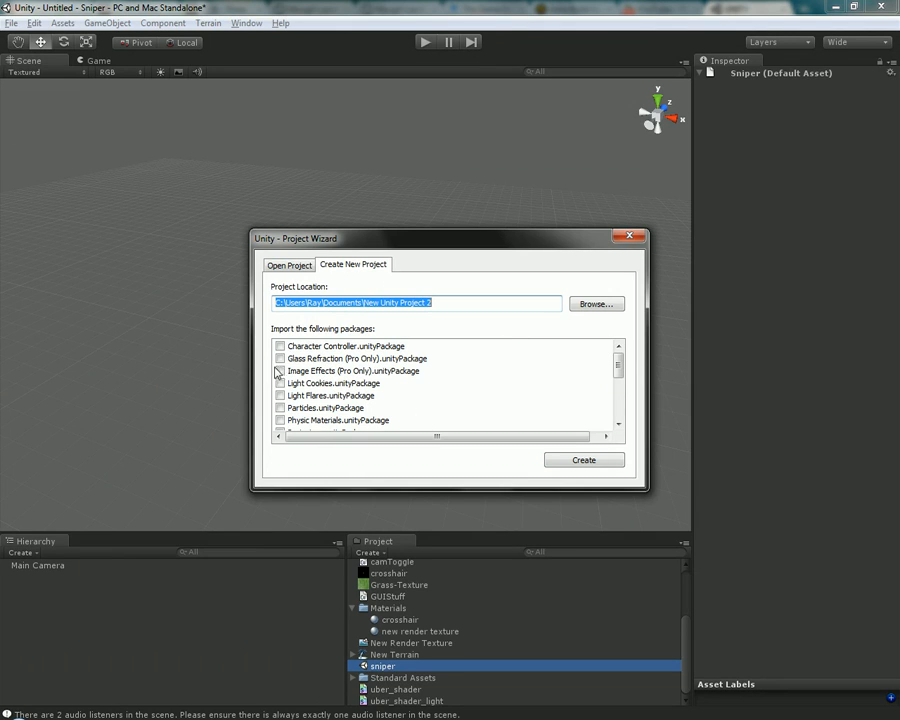
drag(619, 370, 599, 346)
drag(618, 366, 615, 425)
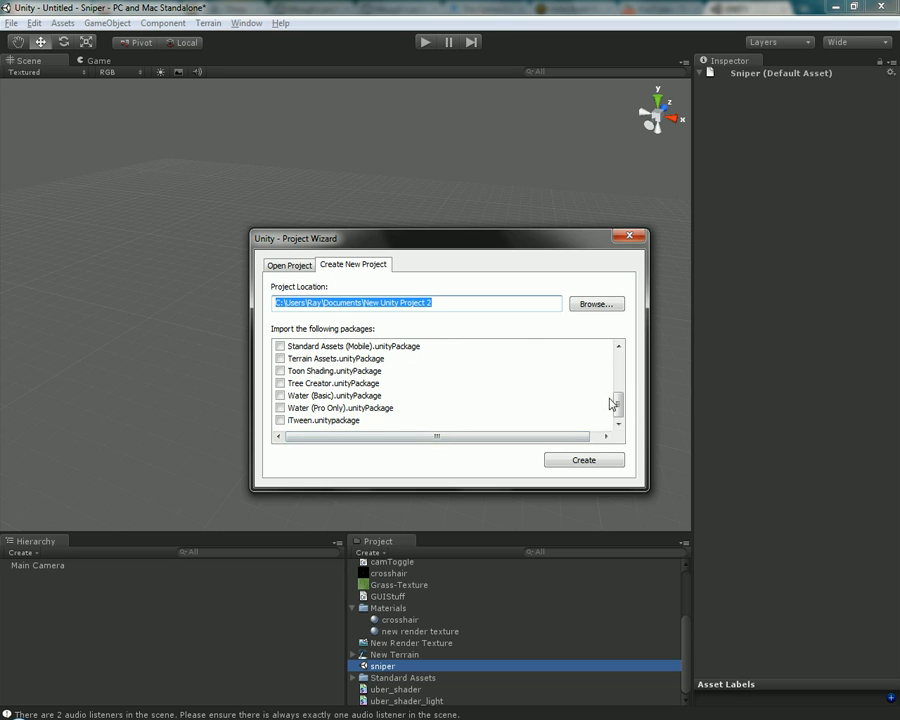
drag(617, 404, 627, 371)
scroll(627, 371, down, 5)
click(629, 236)
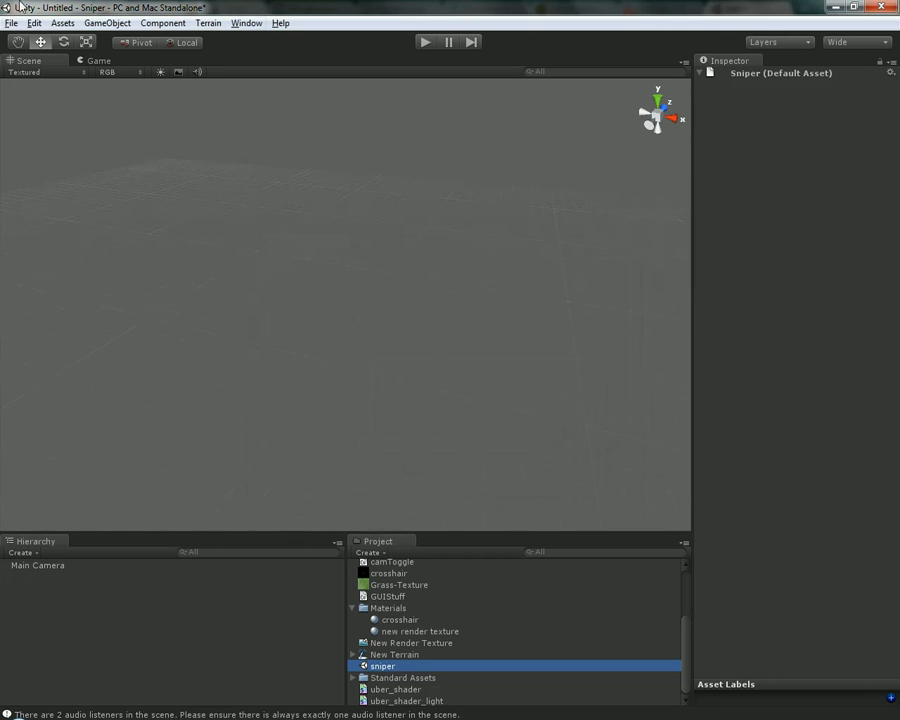
Open the Build Settings and switch the project's build platform to Web Player
click(12, 22)
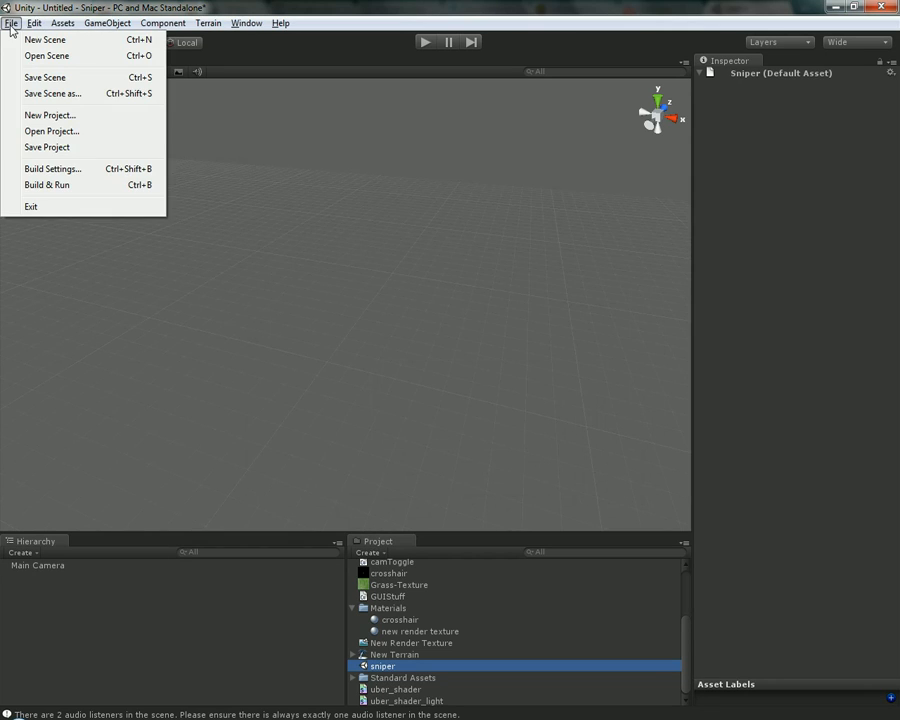
click(91, 171)
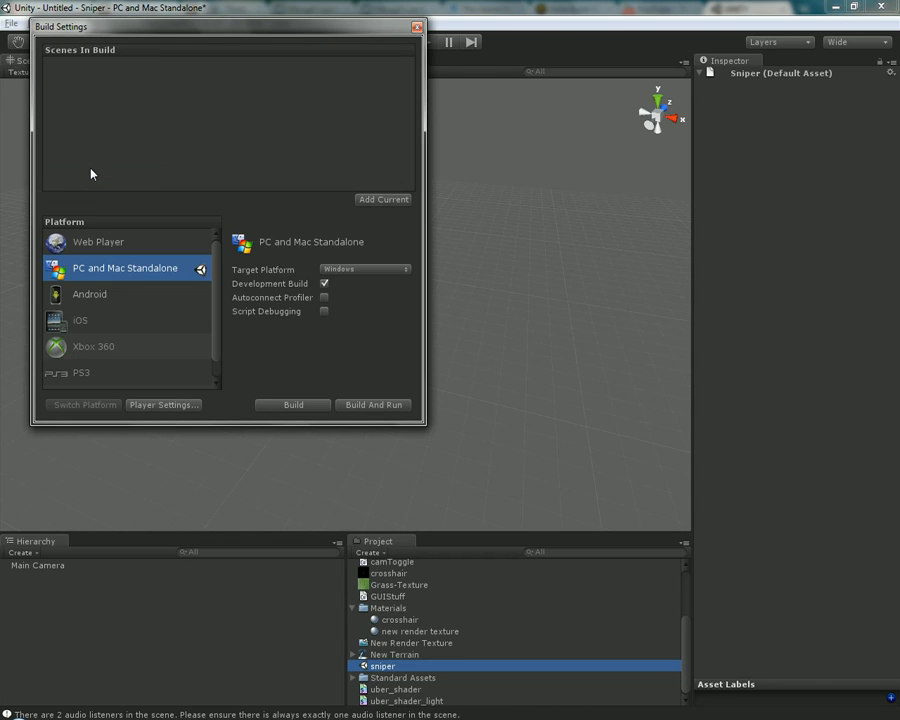
click(129, 247)
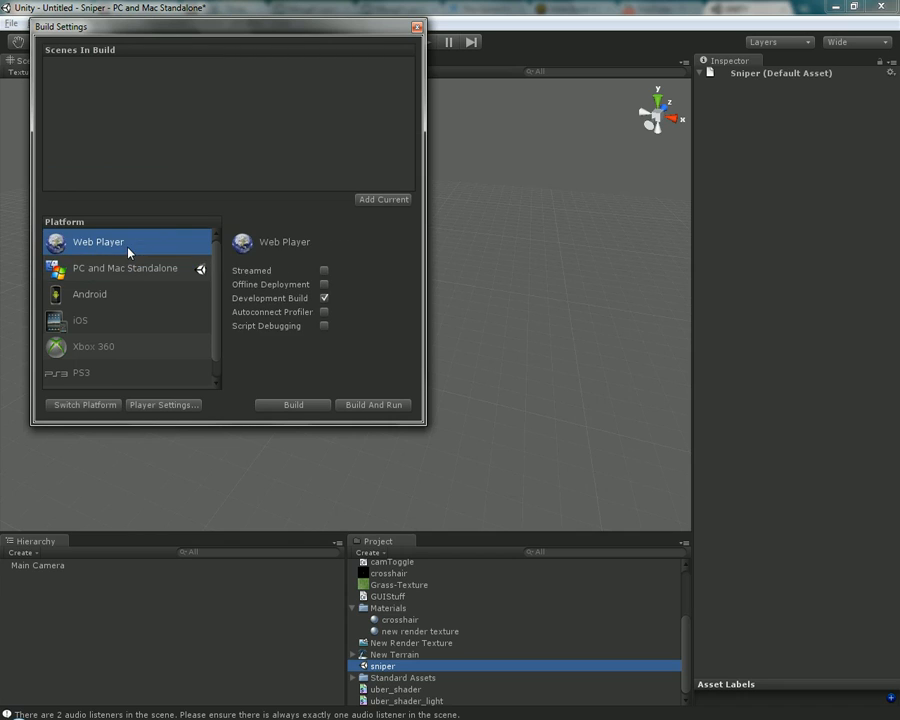
click(139, 270)
click(143, 252)
click(85, 405)
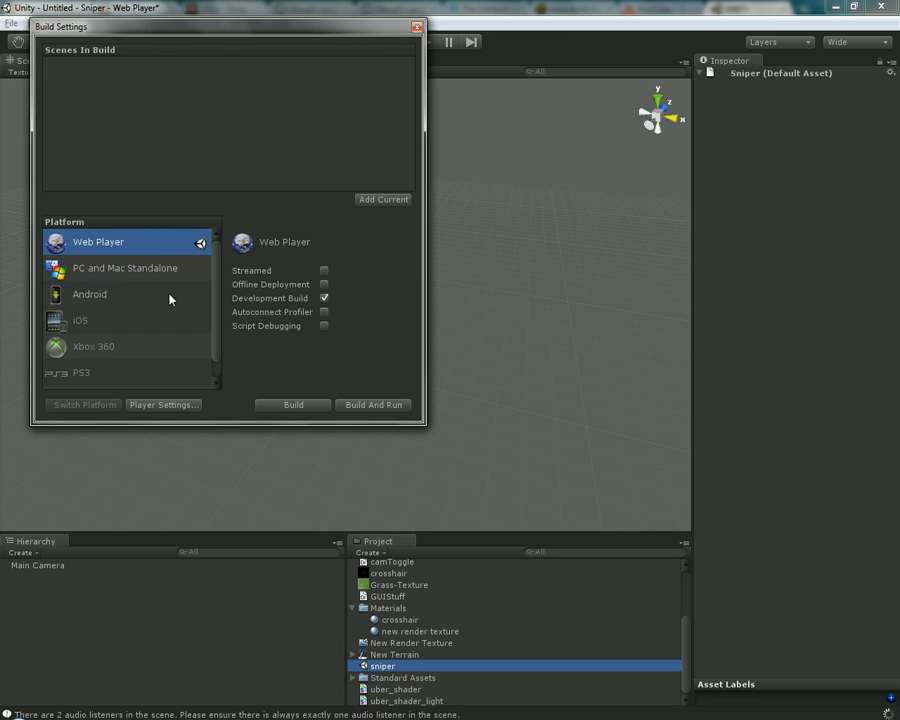
Switch the build platform back to PC and Mac Standalone and close the Build Settings
click(171, 263)
click(101, 406)
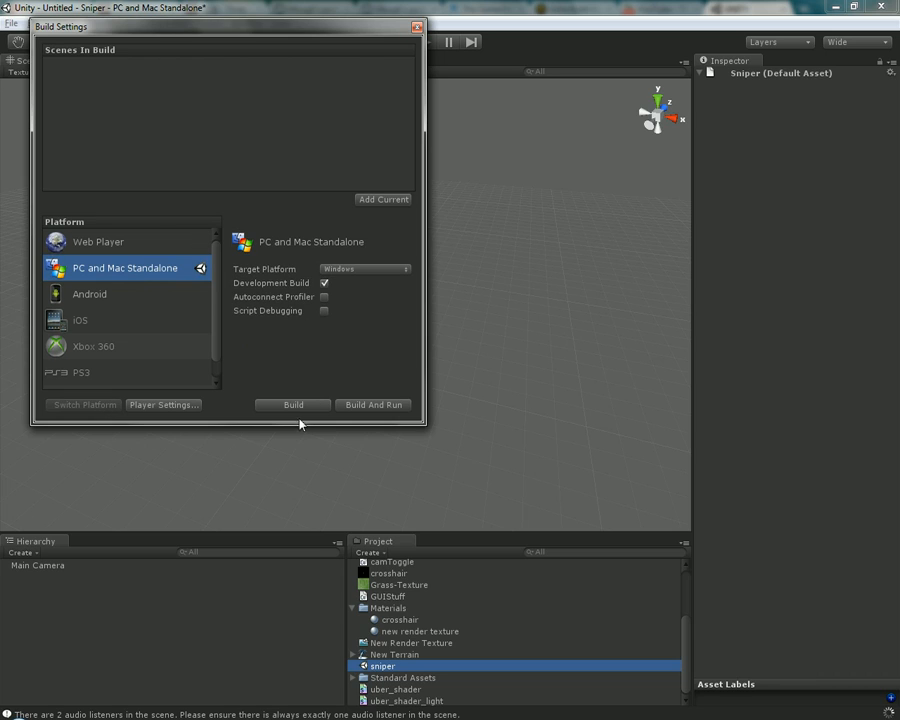
click(418, 28)
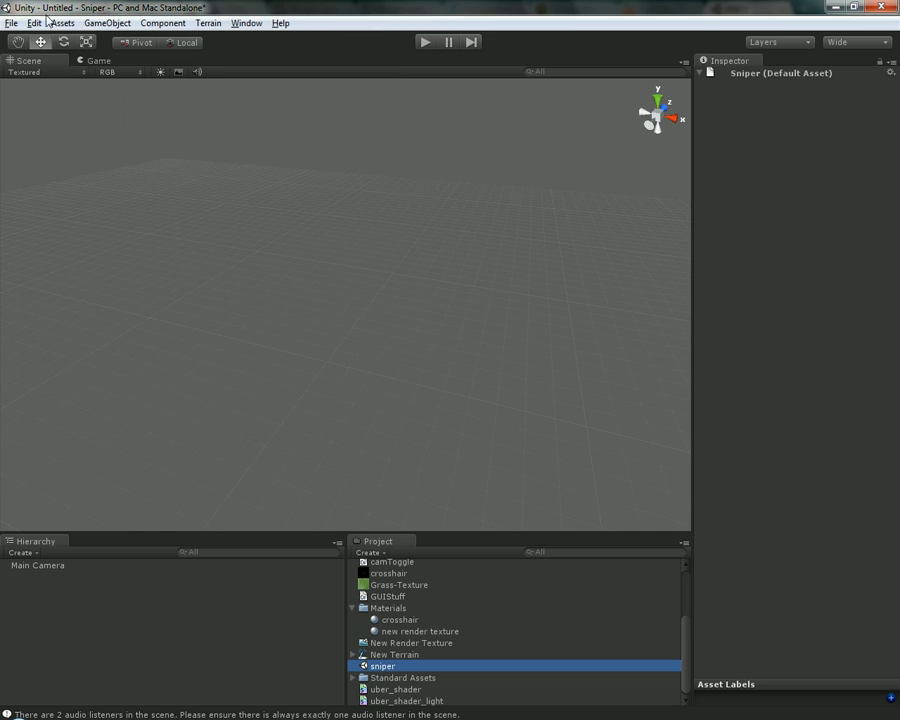
click(11, 22)
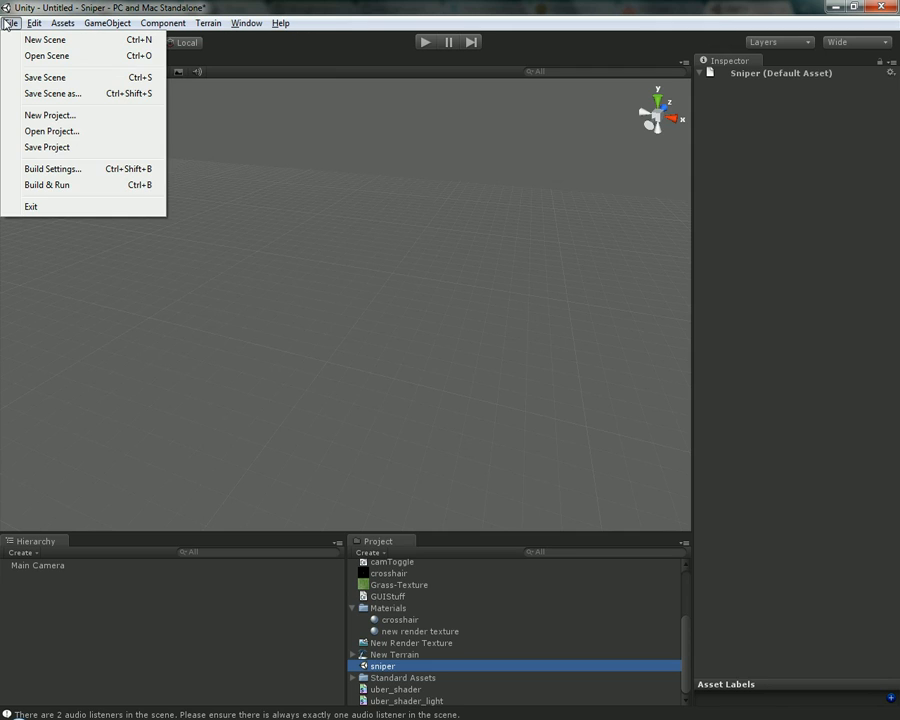
mouse_move(32, 24)
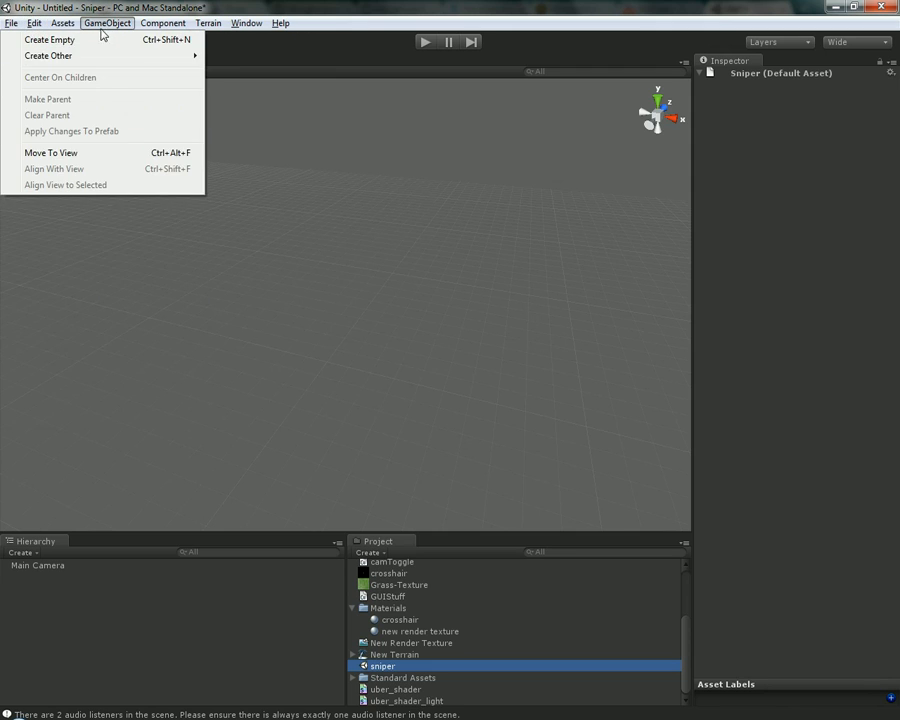
mouse_move(59, 32)
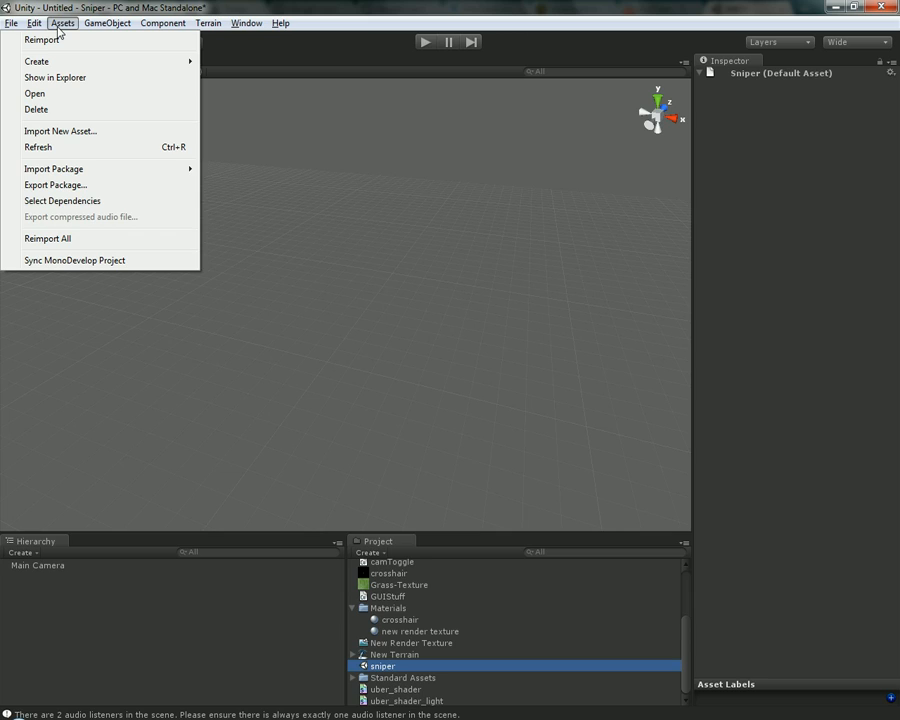
mouse_move(84, 62)
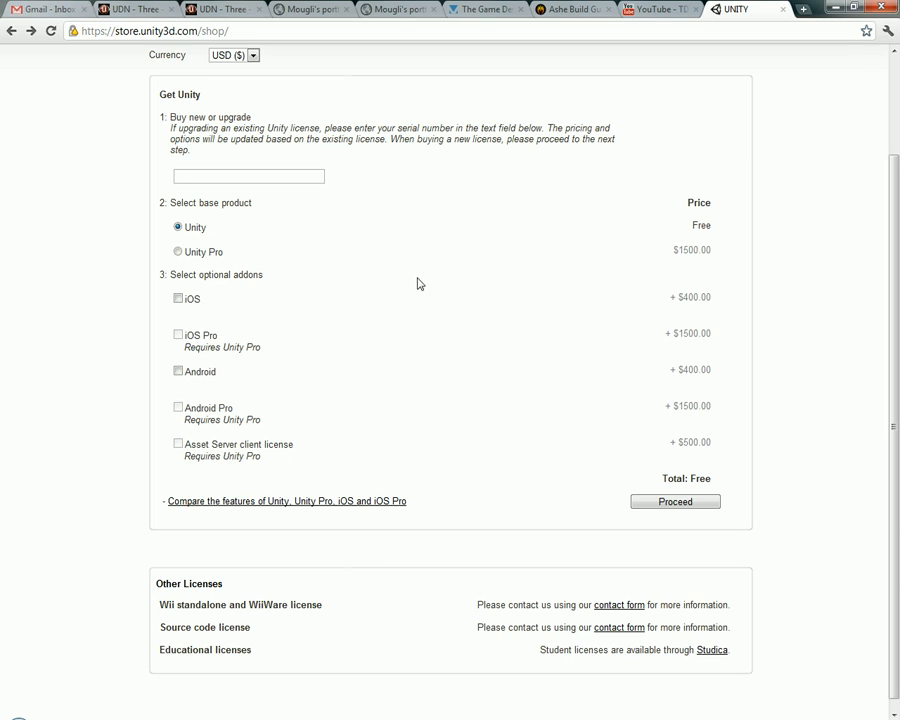
Switch to the browser and view the Unity website's Support page and the Editor page of its Unity section
scroll(418, 283, up, 3)
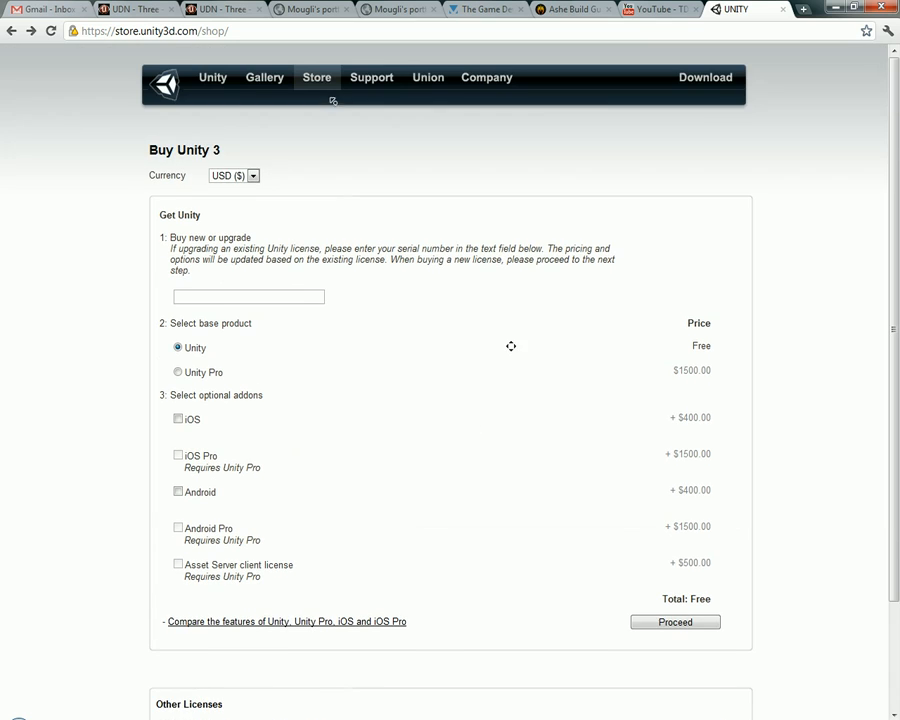
click(393, 84)
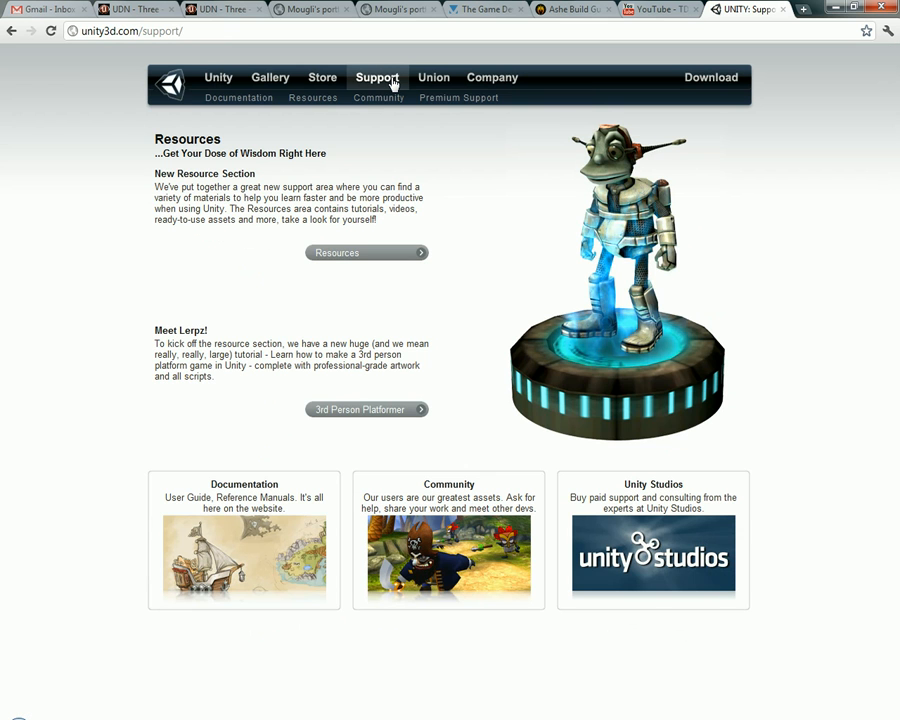
click(220, 80)
click(224, 99)
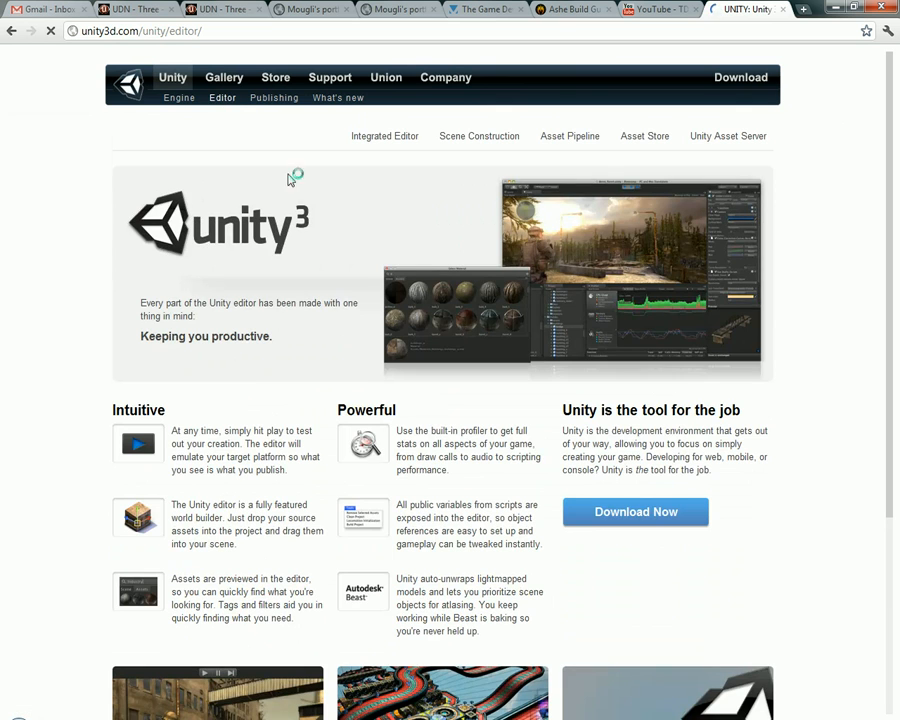
View the Asset Pipeline page and examine its tables of supported 3D packages and image, audio and video formats
scroll(34, 320, down, 3)
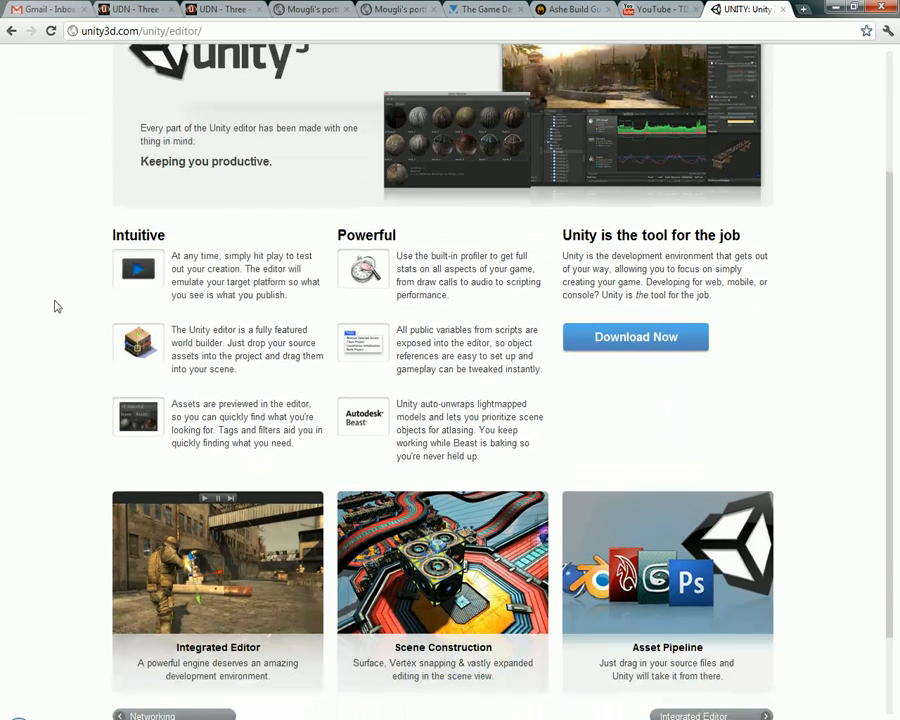
click(665, 637)
scroll(325, 397, down, 5)
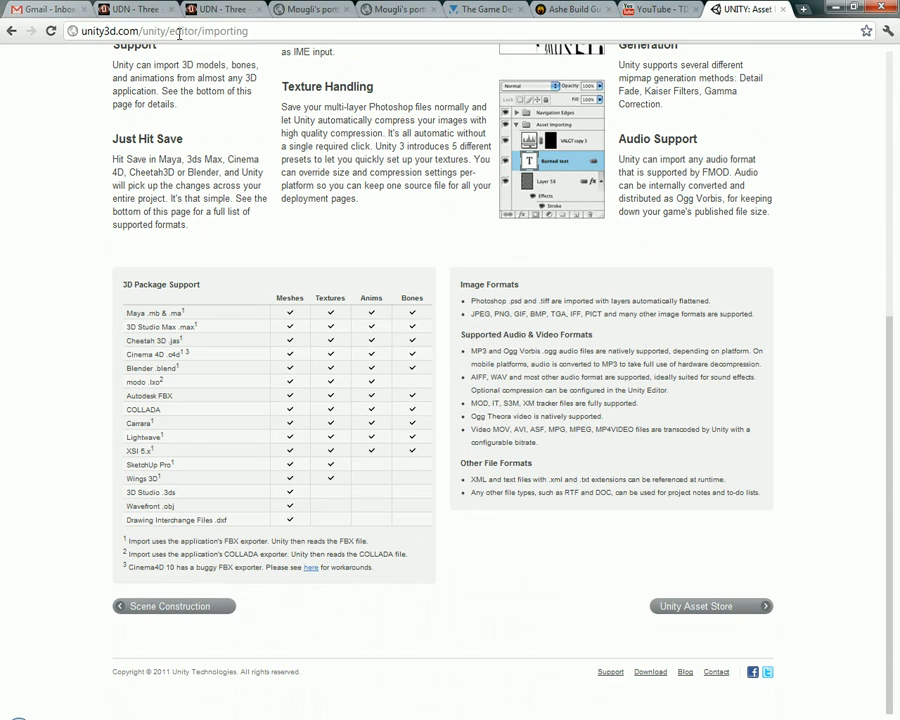
drag(168, 31, 206, 31)
double_click(226, 31)
drag(182, 284, 578, 447)
click(578, 443)
Switch back to Unity and create an empty game object in the scene
click(300, 718)
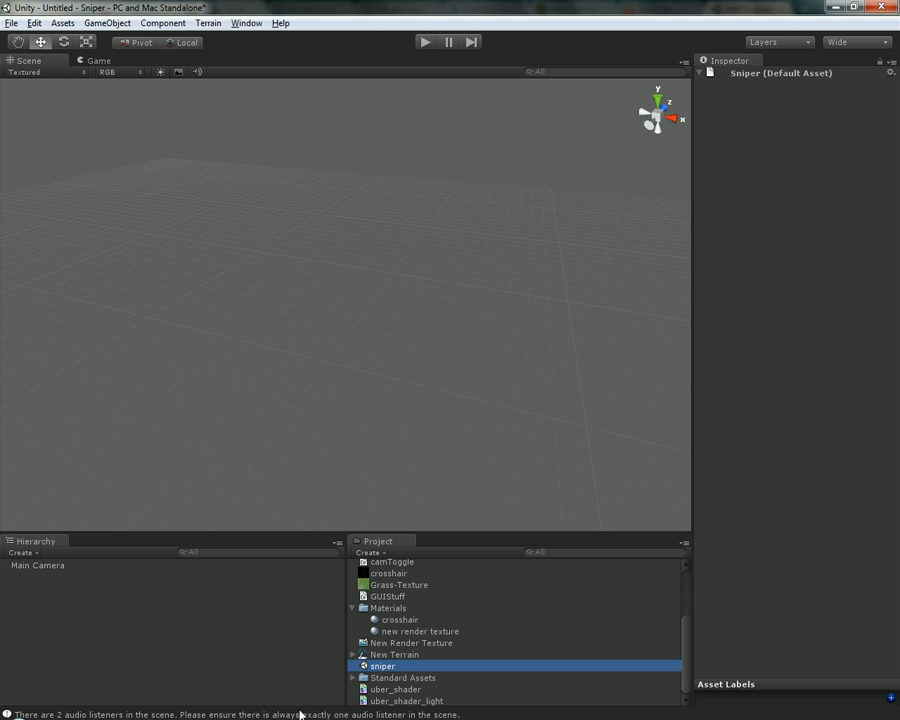
click(126, 28)
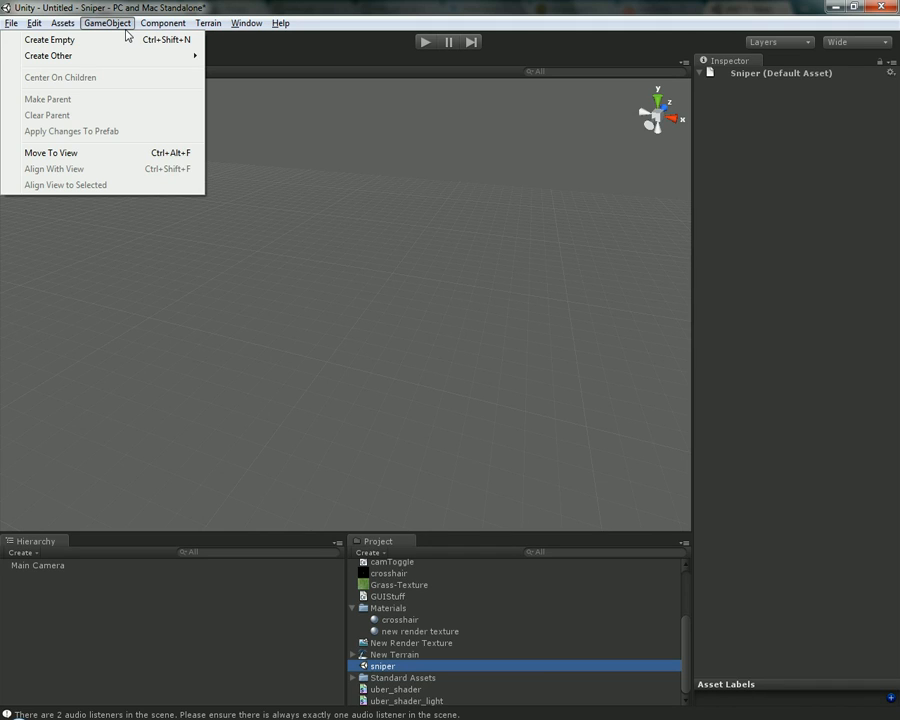
click(100, 40)
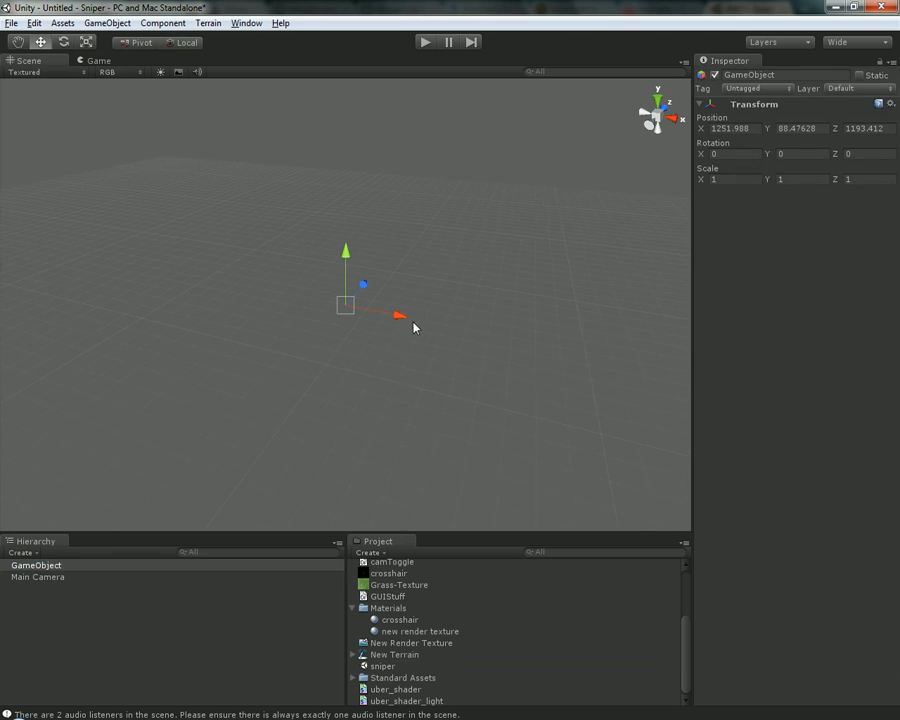
alt+drag(486, 311, 112, 324)
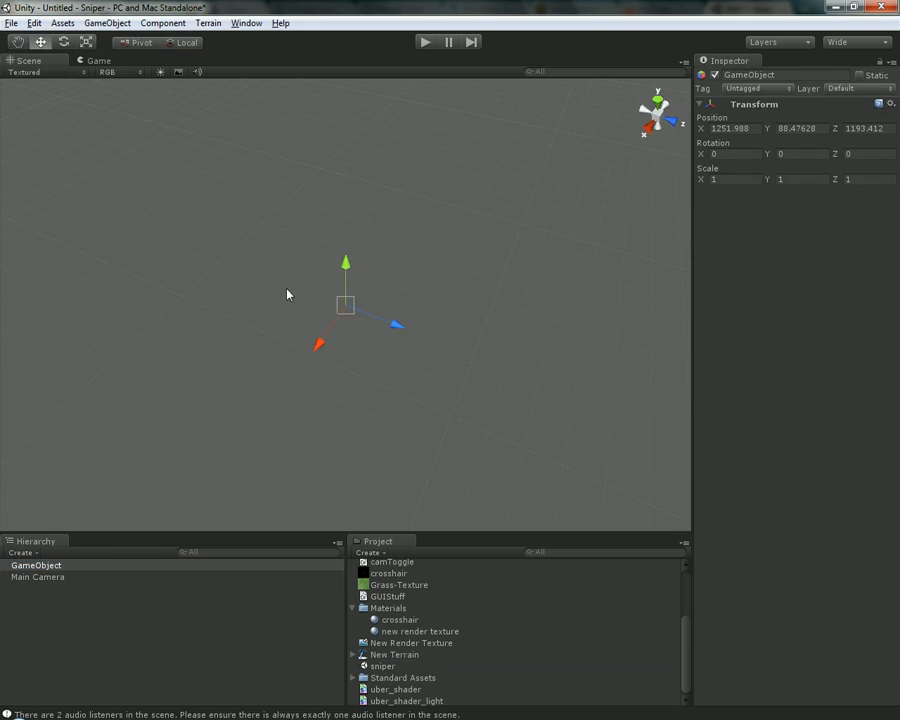
alt+drag(287, 294, 390, 167)
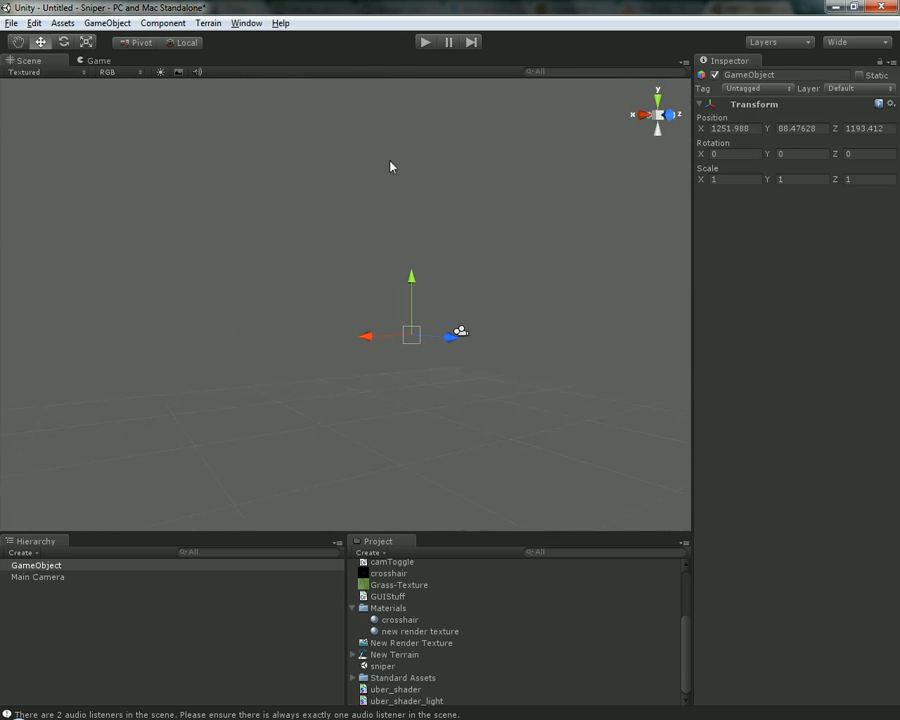
Select the Main Camera and the empty game object in turn to compare the components each one has
click(350, 221)
drag(354, 277, 375, 371)
click(42, 578)
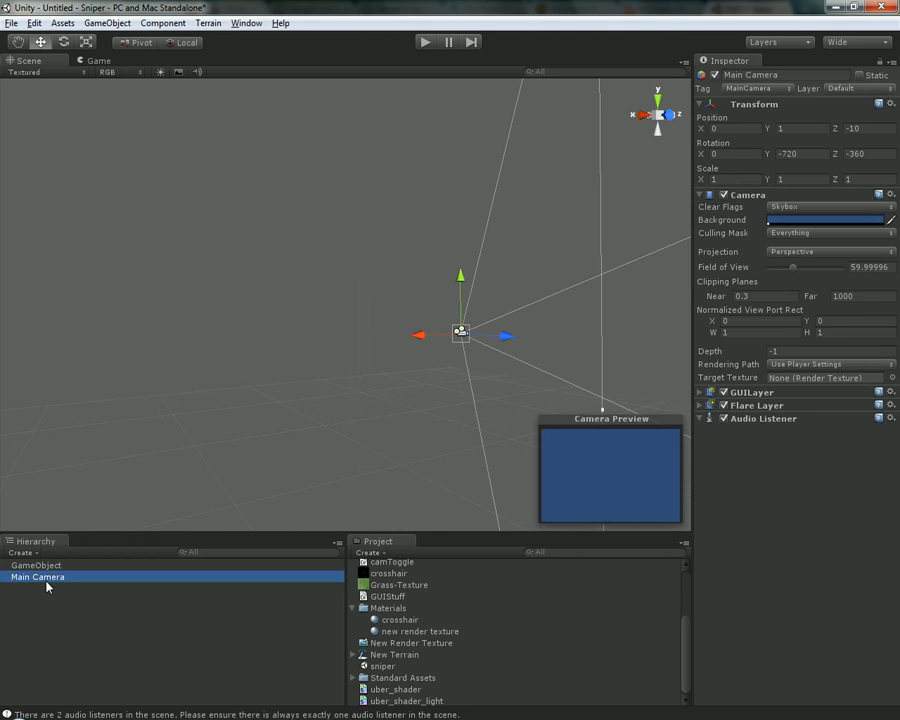
click(46, 566)
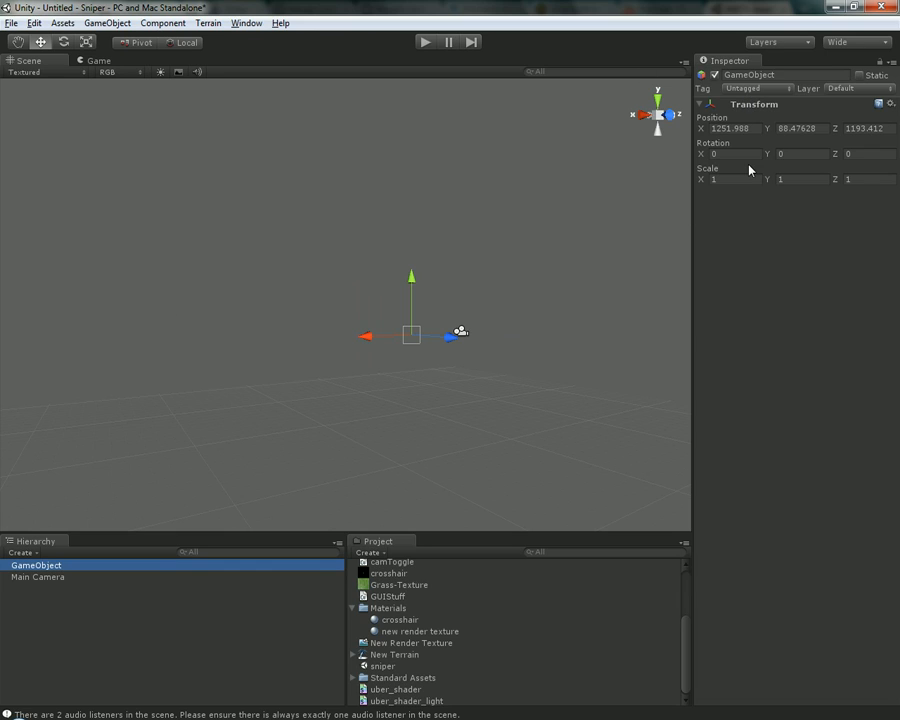
alt+middle_drag(410, 271, 342, 226)
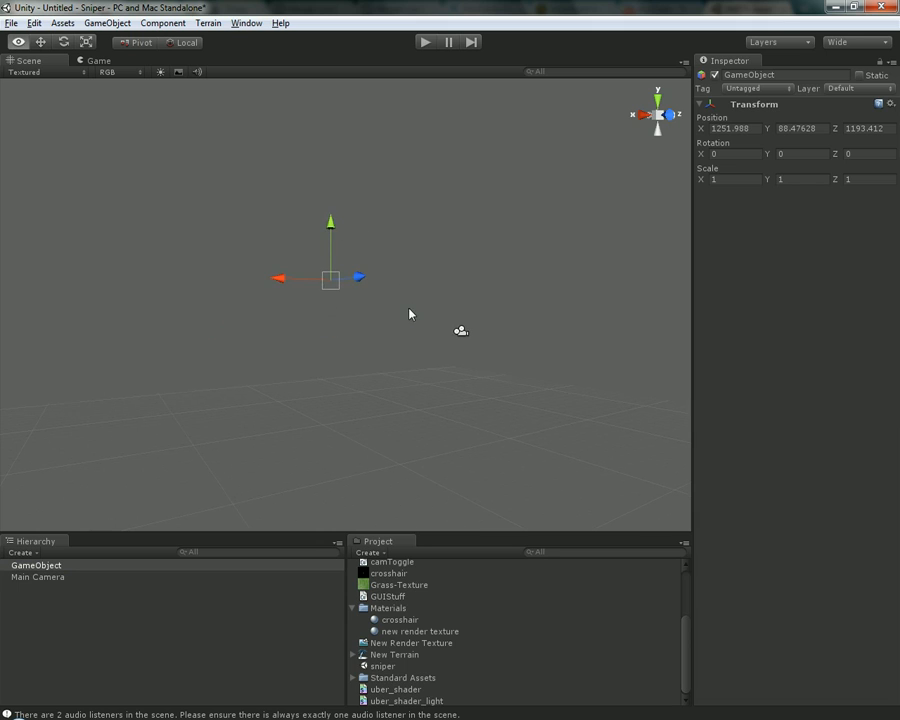
alt+drag(409, 314, 527, 255)
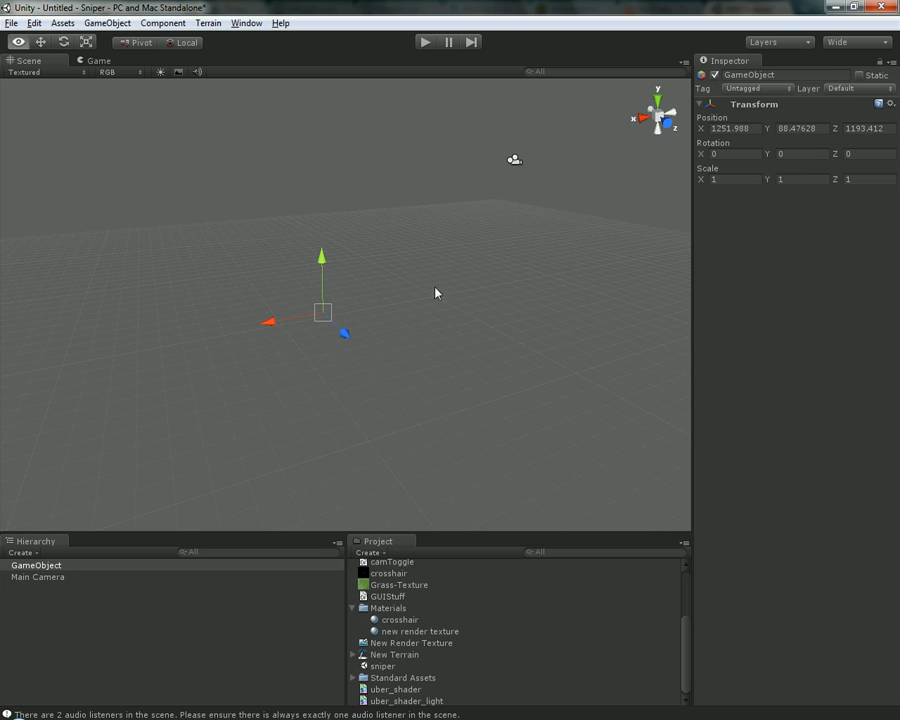
Create a cube and move it along its X axis away from where it was placed
click(92, 23)
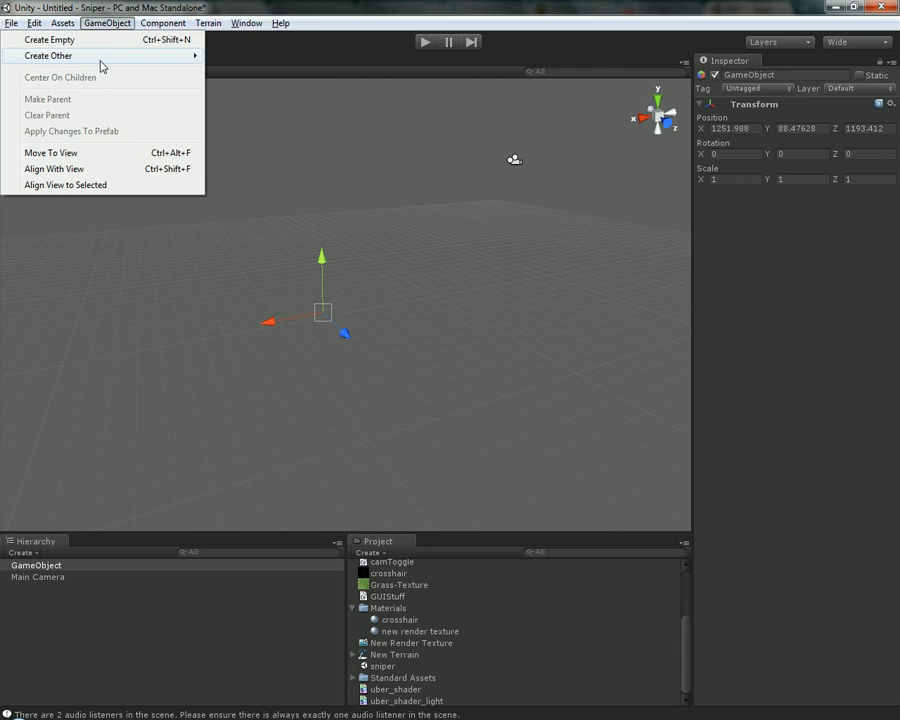
mouse_move(98, 57)
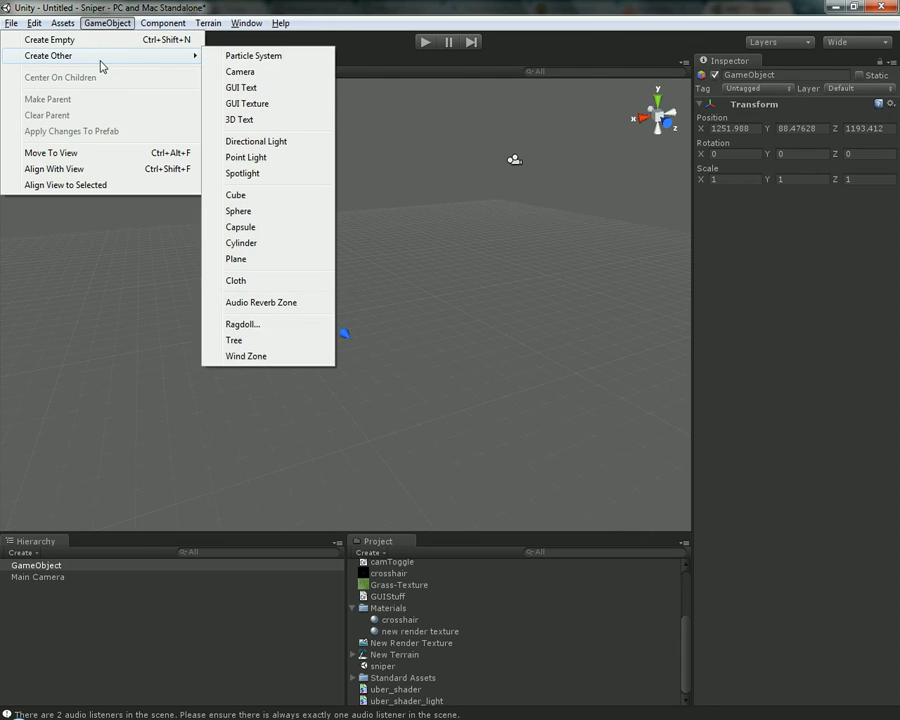
click(262, 204)
drag(321, 315, 440, 287)
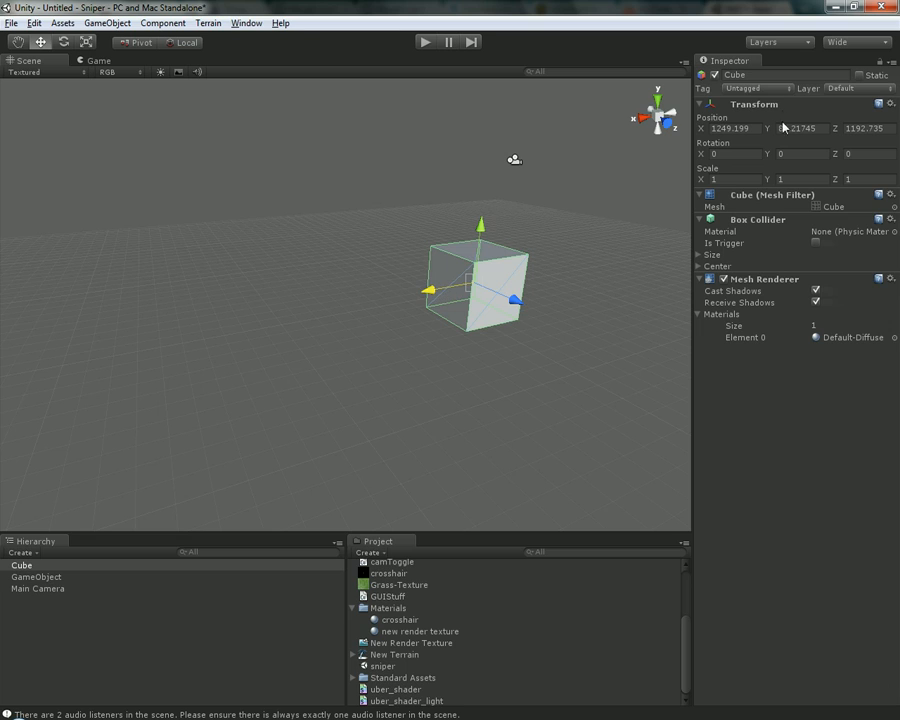
drag(430, 291, 482, 305)
drag(343, 333, 800, 169)
Examine the cube's Mesh Filter, Box Collider and Mesh Renderer components and look at its mesh up close
click(834, 211)
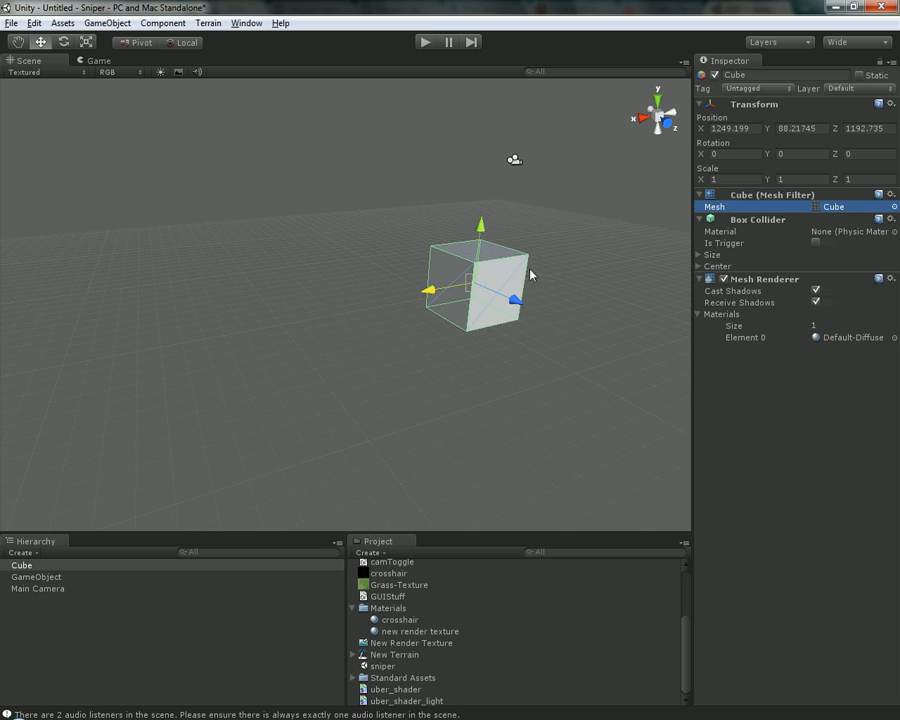
click(756, 280)
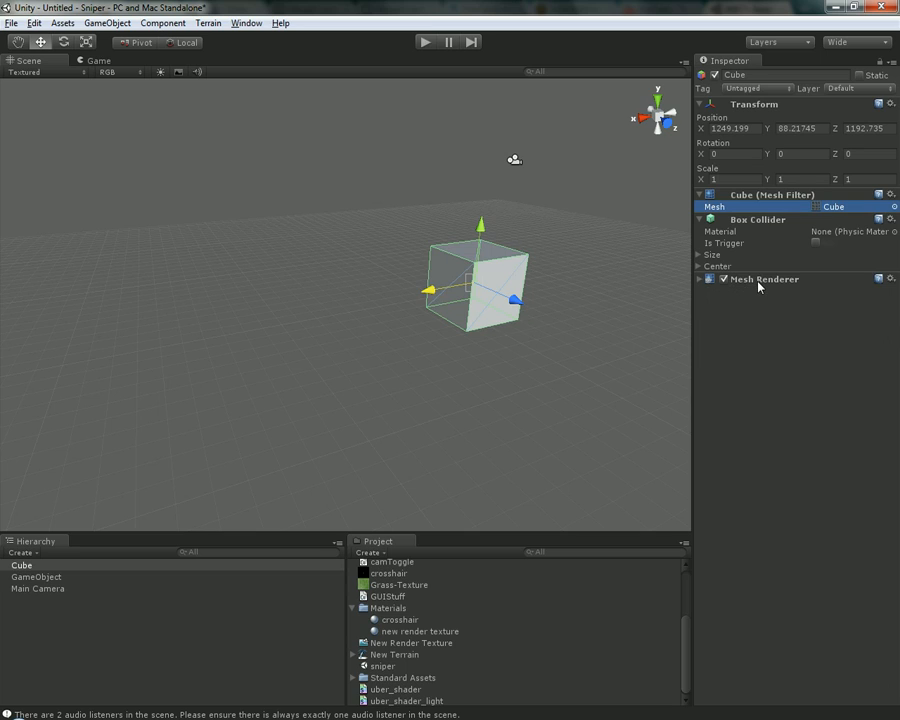
click(757, 280)
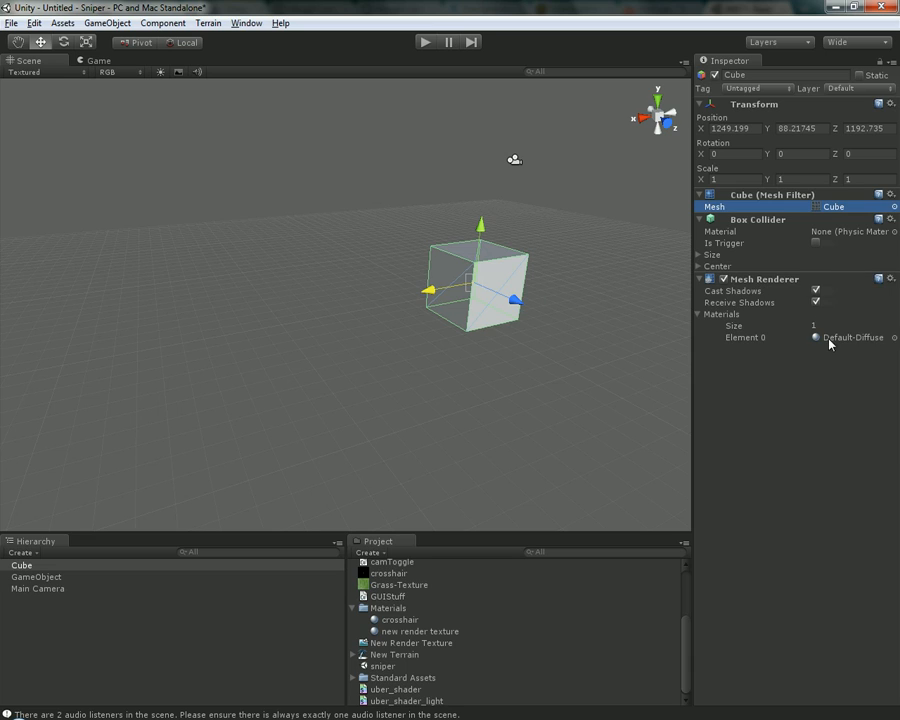
click(768, 220)
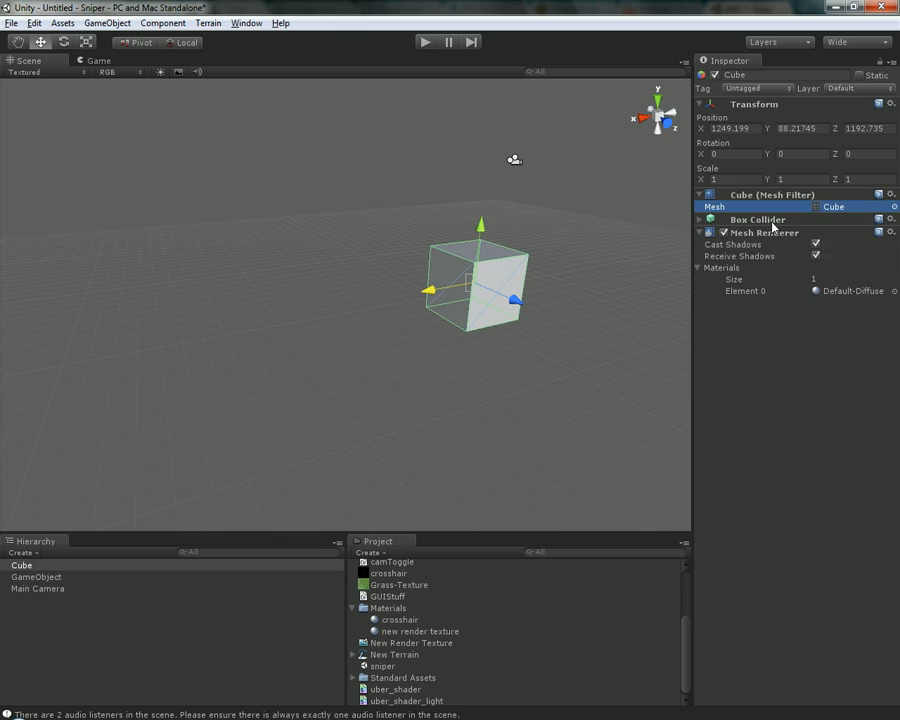
click(768, 220)
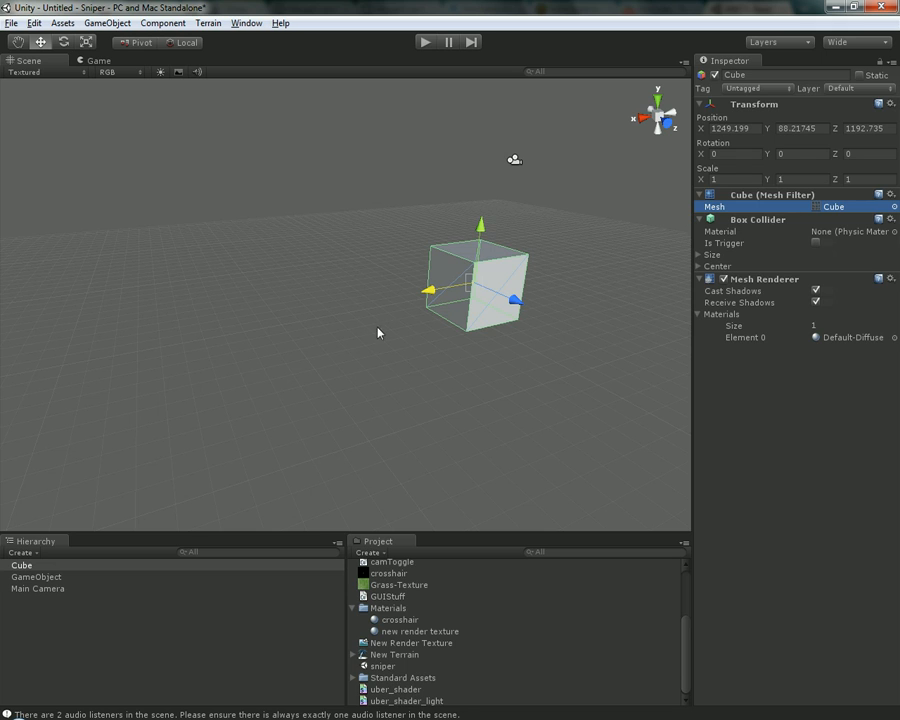
alt+middle_drag(619, 241, 522, 261)
scroll(522, 261, up, 5)
alt+drag(408, 303, 512, 345)
click(510, 347)
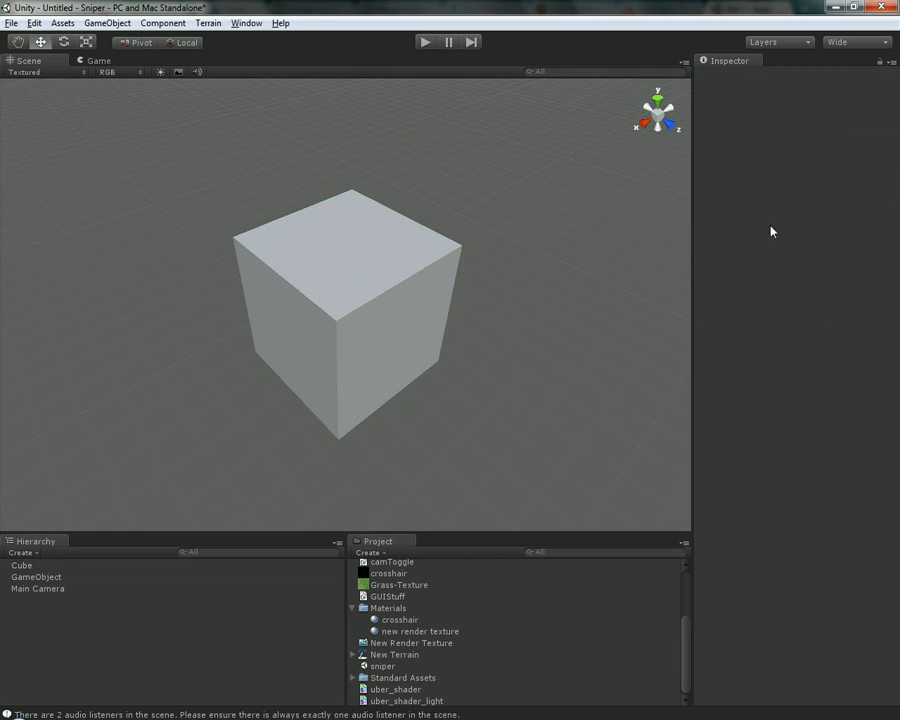
Create a second cube and move it along the Z axis beside the first, and delete it
click(289, 342)
click(106, 22)
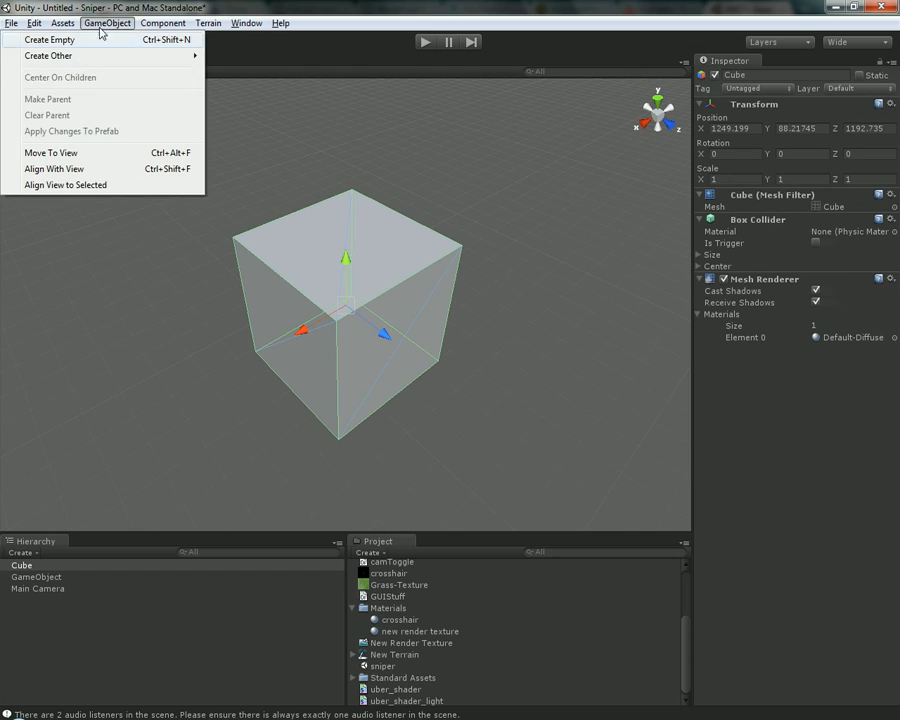
mouse_move(155, 59)
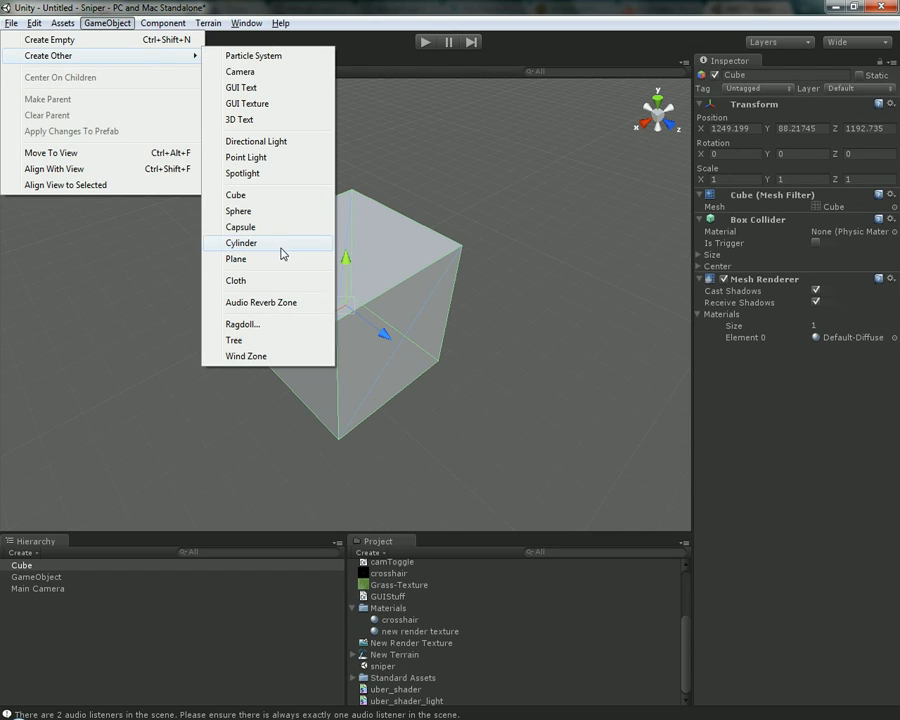
click(284, 202)
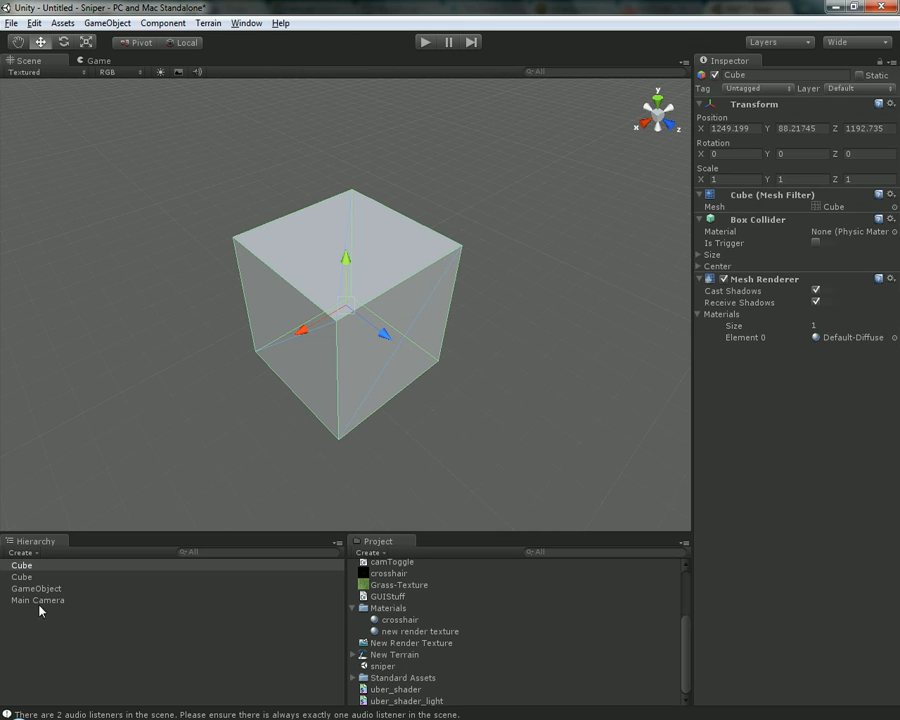
click(60, 577)
middle_drag(262, 405, 319, 328)
drag(442, 252, 620, 343)
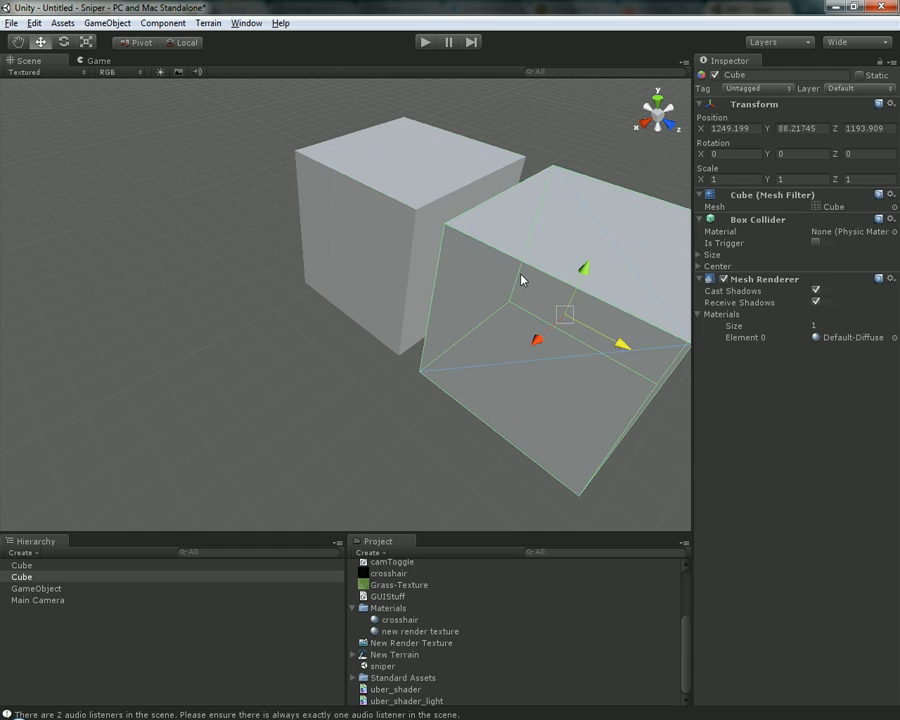
key(Delete)
Create a sphere and move it along the X axis so it sits clear of the cube
click(100, 22)
mouse_move(94, 56)
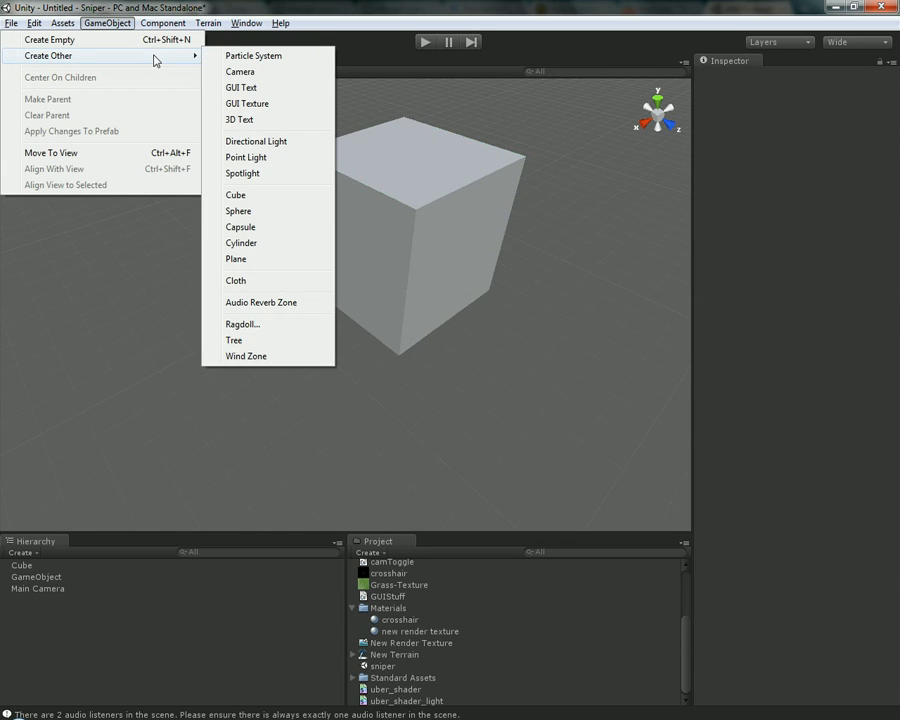
click(240, 211)
drag(345, 345, 250, 362)
Compare the components of the cube and the sphere, and delete the cube
click(473, 237)
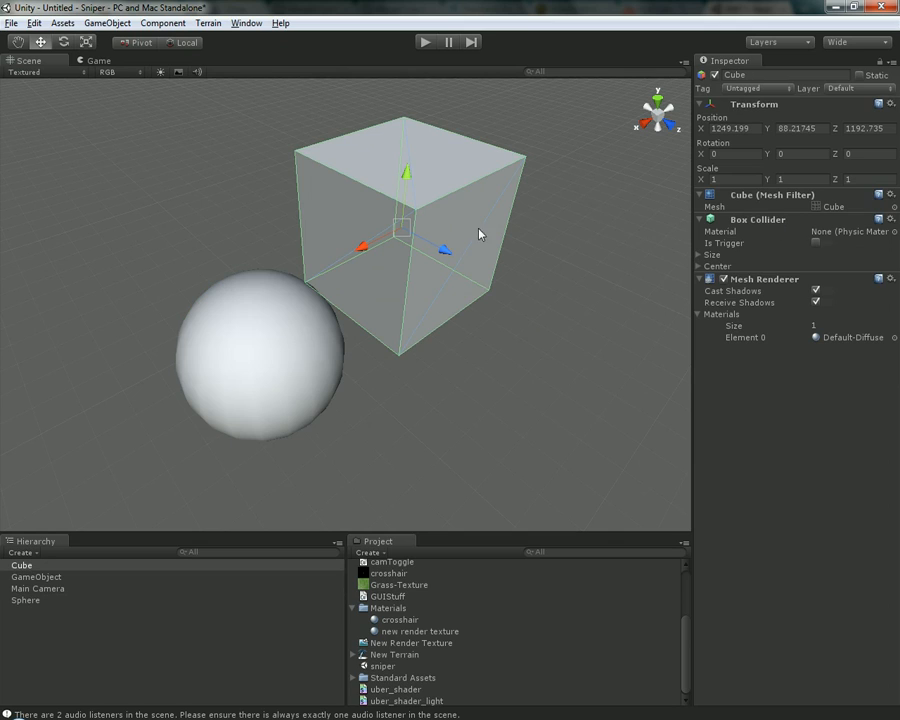
click(283, 384)
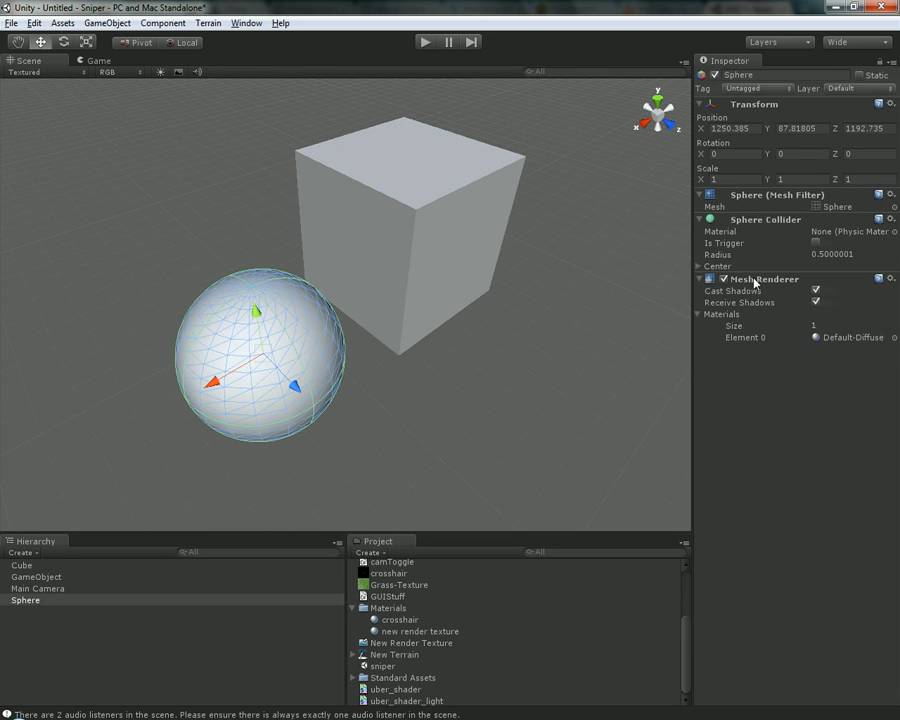
click(404, 253)
key(Delete)
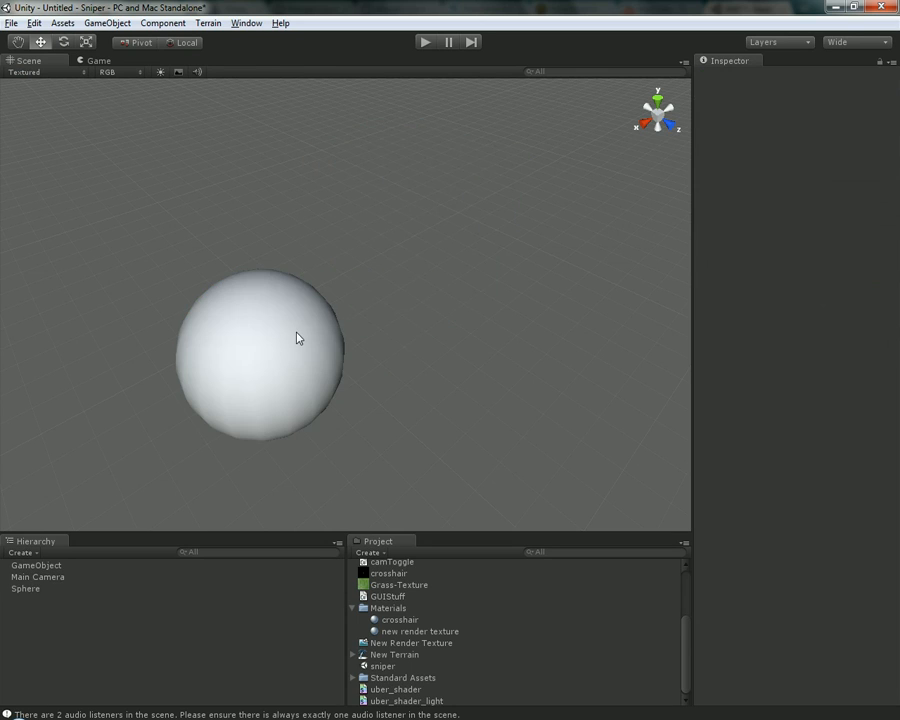
Select the sphere and look through the Mesh components that can be added to it
click(297, 337)
click(157, 24)
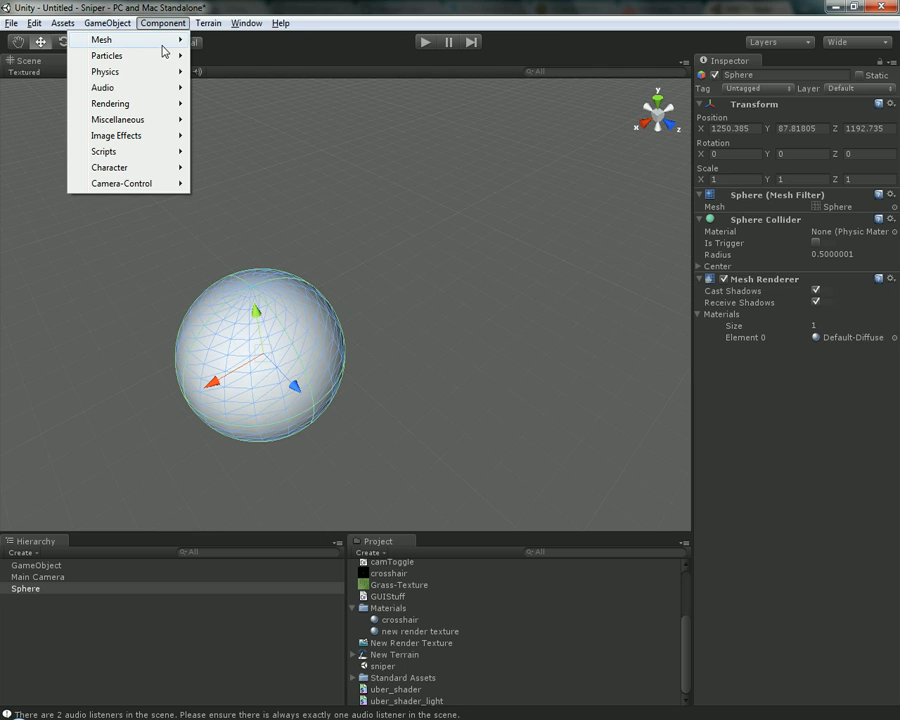
mouse_move(165, 51)
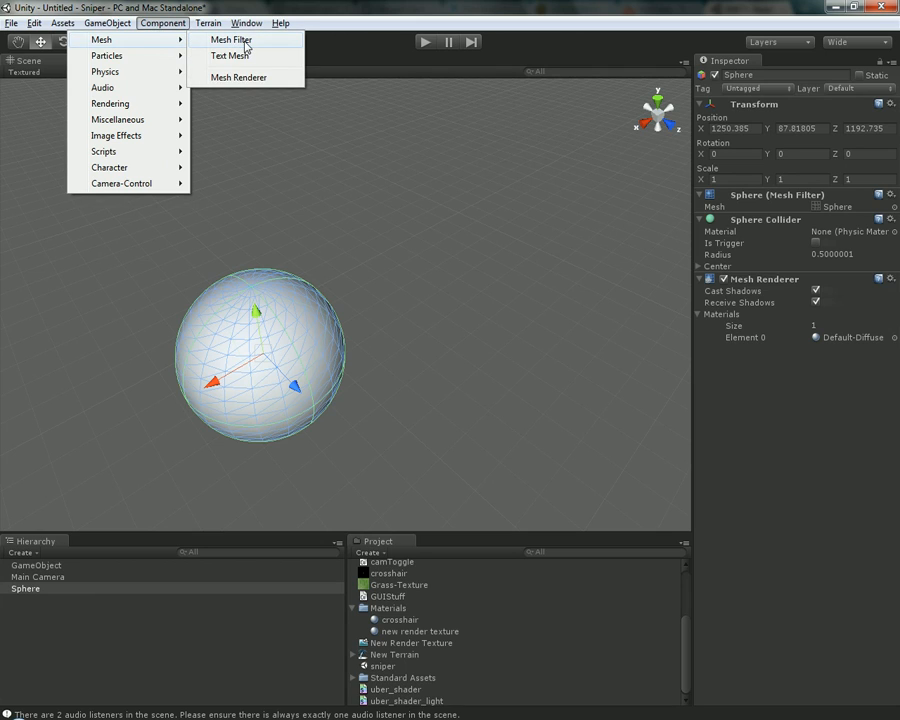